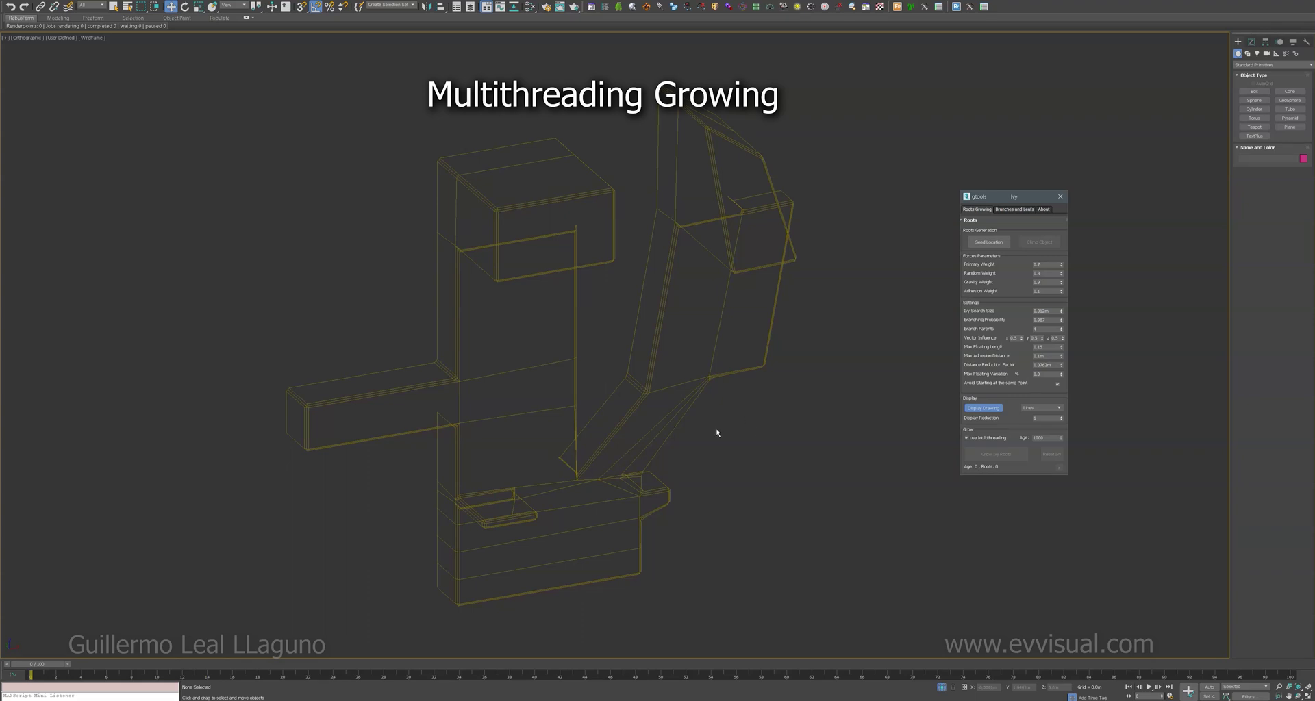
Place the ivy seed point on a Box003 corner of the block model with vertex snap.
{"action": "left_click", "coordinate": [993, 243]}
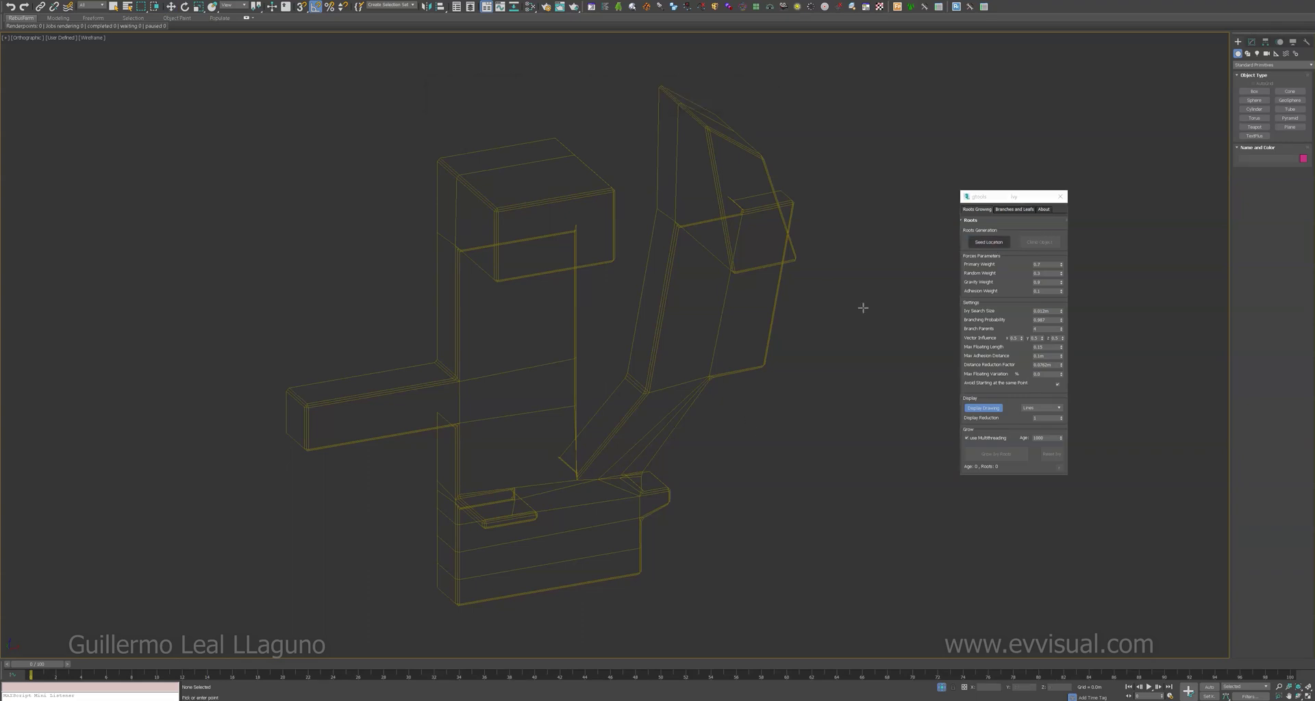
{"action": "middle_click_drag", "start_coordinate": [612, 464], "coordinate": [535, 526]}
{"action": "scroll", "coordinate": [535, 526], "scroll_direction": "up", "scroll_amount": 4}
{"action": "left_click", "coordinate": [484, 539]}
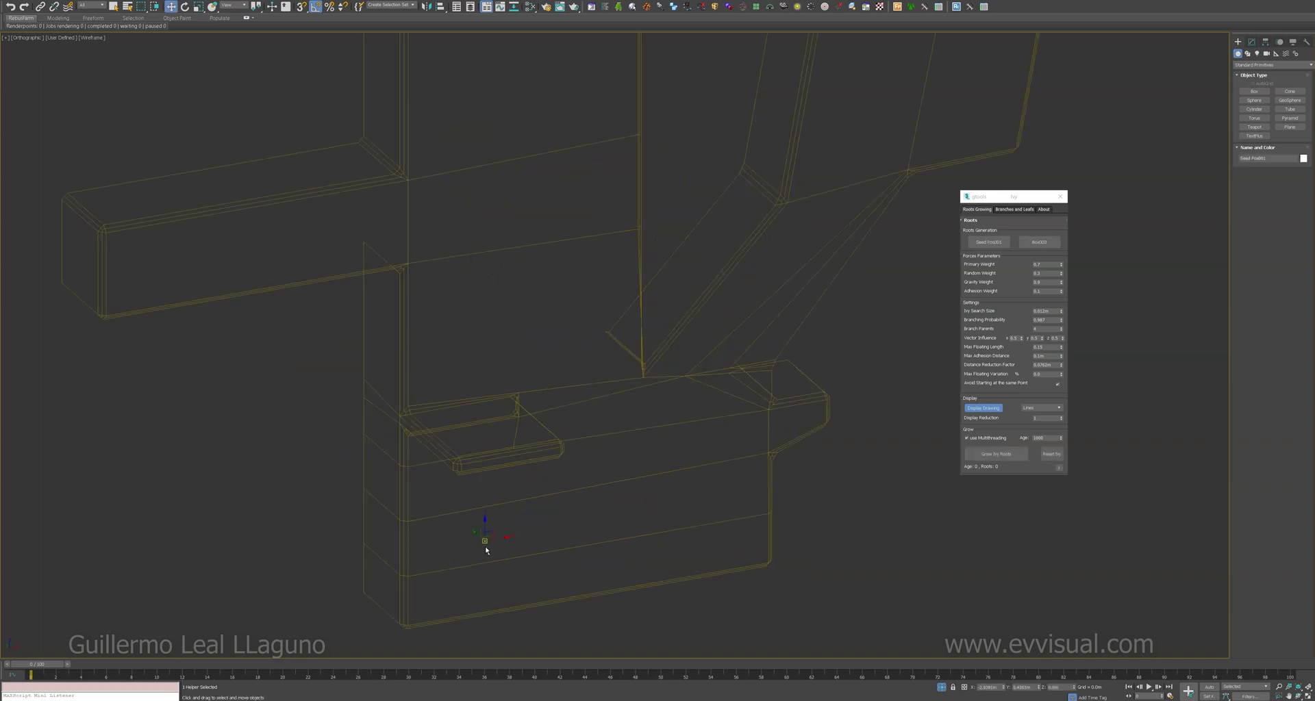
{"action": "left_click_drag", "start_coordinate": [485, 541], "coordinate": [595, 558]}
{"action": "key", "text": "s"}
Grow ivy roots from the seed with multithreading off, then stop the growth.
{"action": "left_click", "coordinate": [973, 442]}
{"action": "middle_click_drag", "start_coordinate": [728, 453], "coordinate": [800, 462]}
{"action": "middle_click_drag", "start_coordinate": [724, 437], "coordinate": [711, 472]}
{"action": "scroll", "coordinate": [694, 472], "scroll_direction": "down", "scroll_amount": 3}
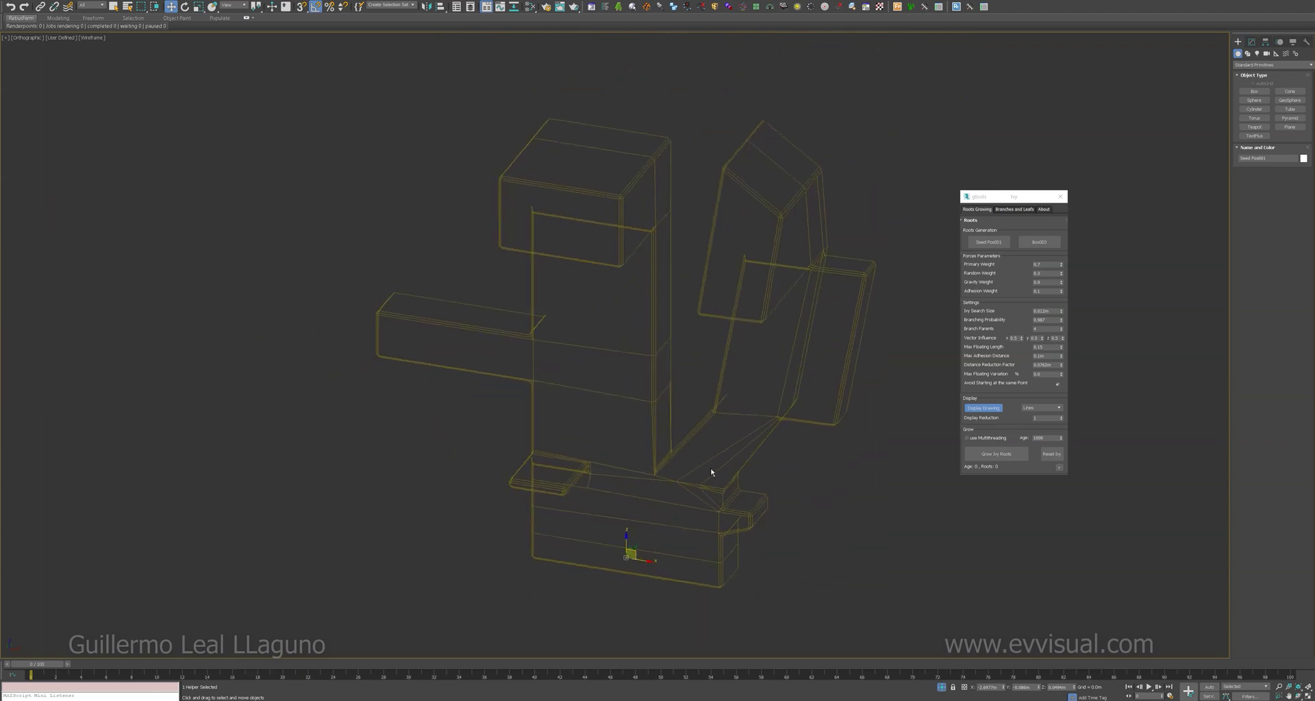
{"action": "left_click", "coordinate": [1005, 454]}
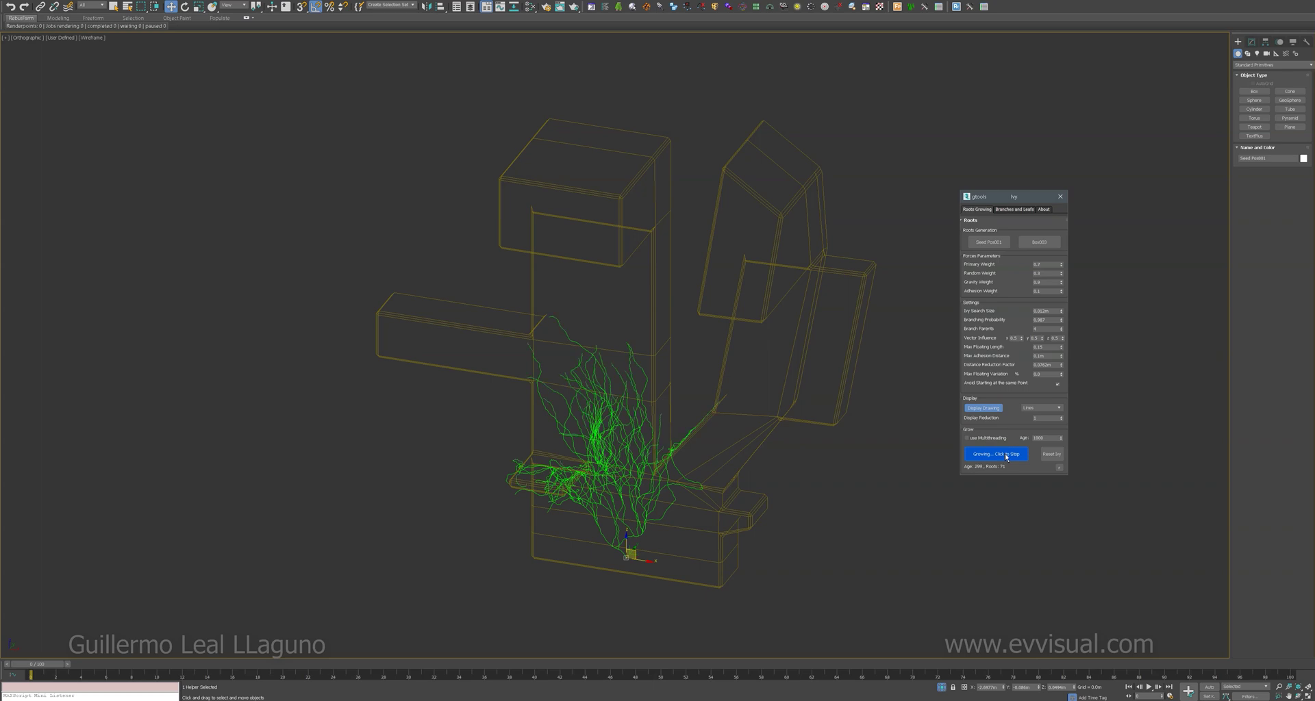
{"action": "left_click", "coordinate": [1005, 454]}
Reset the ivy, re-enable multithreading, and regrow the green roots up the block.
{"action": "left_click", "coordinate": [1050, 455]}
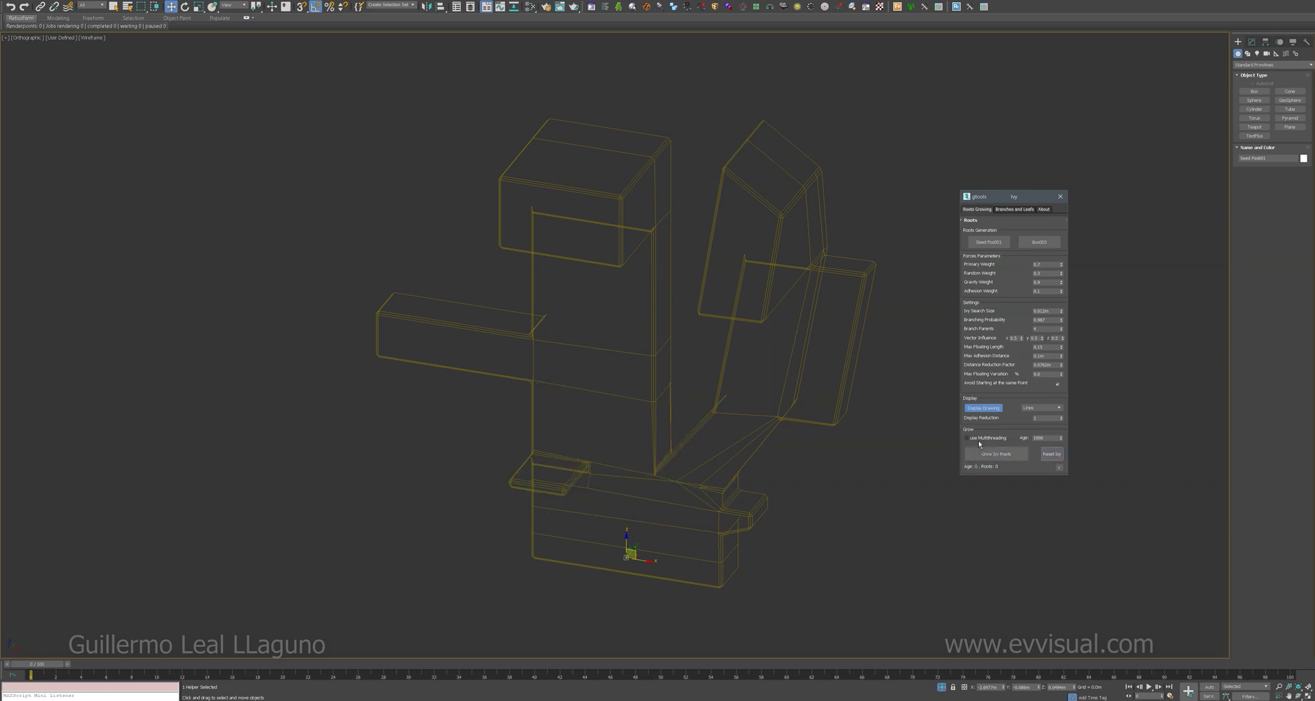
{"action": "left_click", "coordinate": [966, 438]}
{"action": "left_click", "coordinate": [997, 455]}
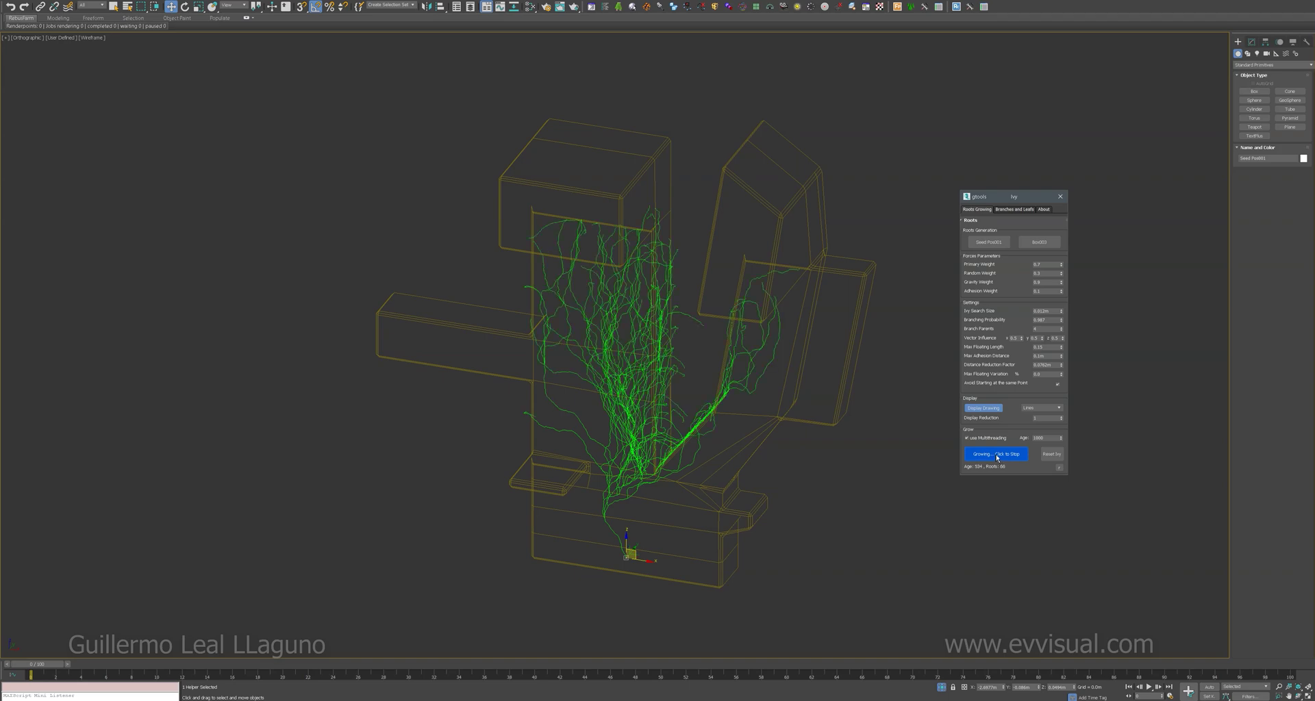
{"action": "left_click", "coordinate": [996, 455]}
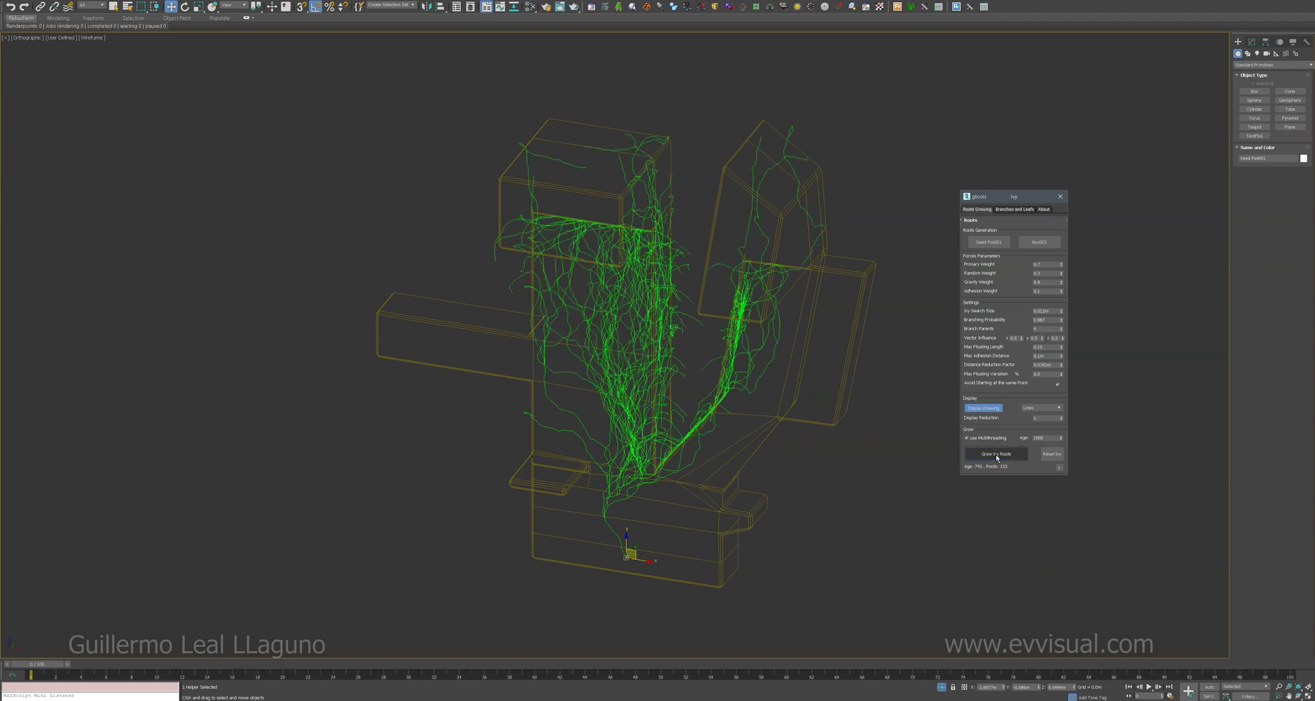
Move the seed point onto the tree trunk, snapping it to the trunk surface.
{"action": "scroll", "coordinate": [807, 467], "scroll_direction": "down", "scroll_amount": 5}
{"action": "scroll", "coordinate": [807, 468], "scroll_direction": "down", "scroll_amount": 3}
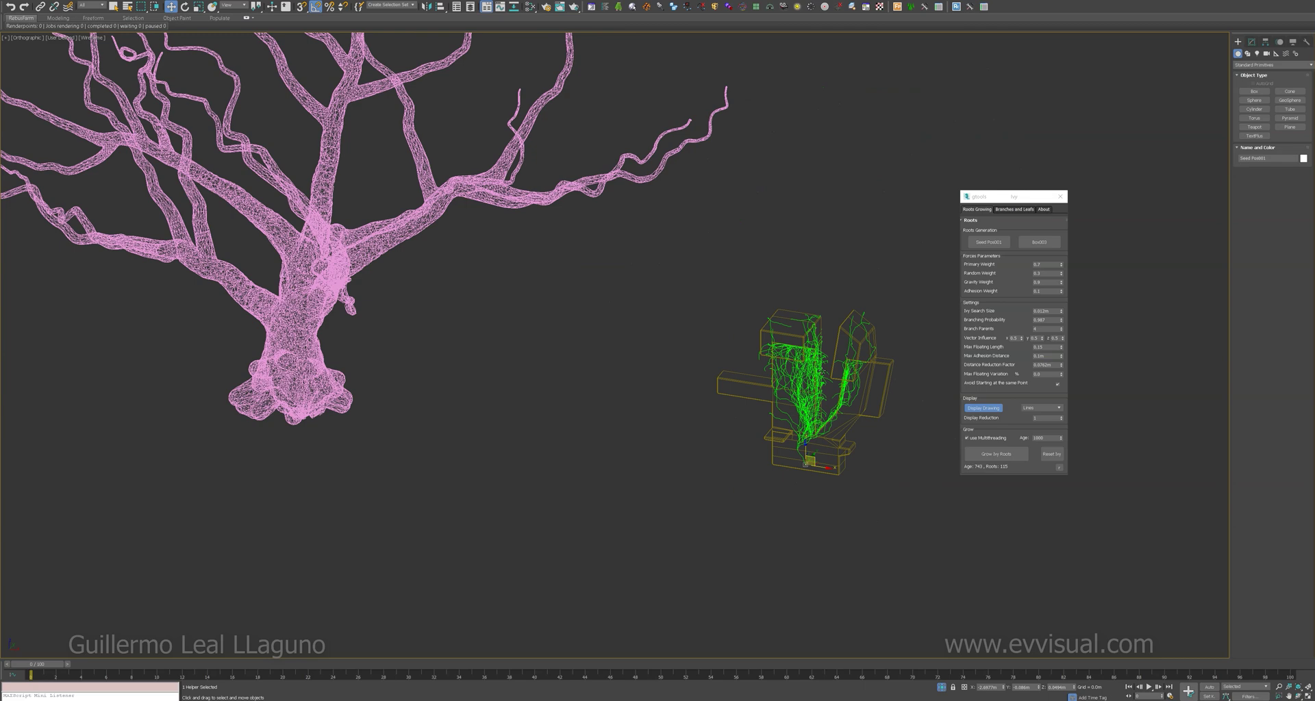
{"action": "left_click_drag", "start_coordinate": [807, 468], "coordinate": [374, 381]}
{"action": "middle_click_drag", "start_coordinate": [515, 430], "coordinate": [607, 461]}
{"action": "scroll", "coordinate": [633, 470], "scroll_direction": "up", "scroll_amount": 6}
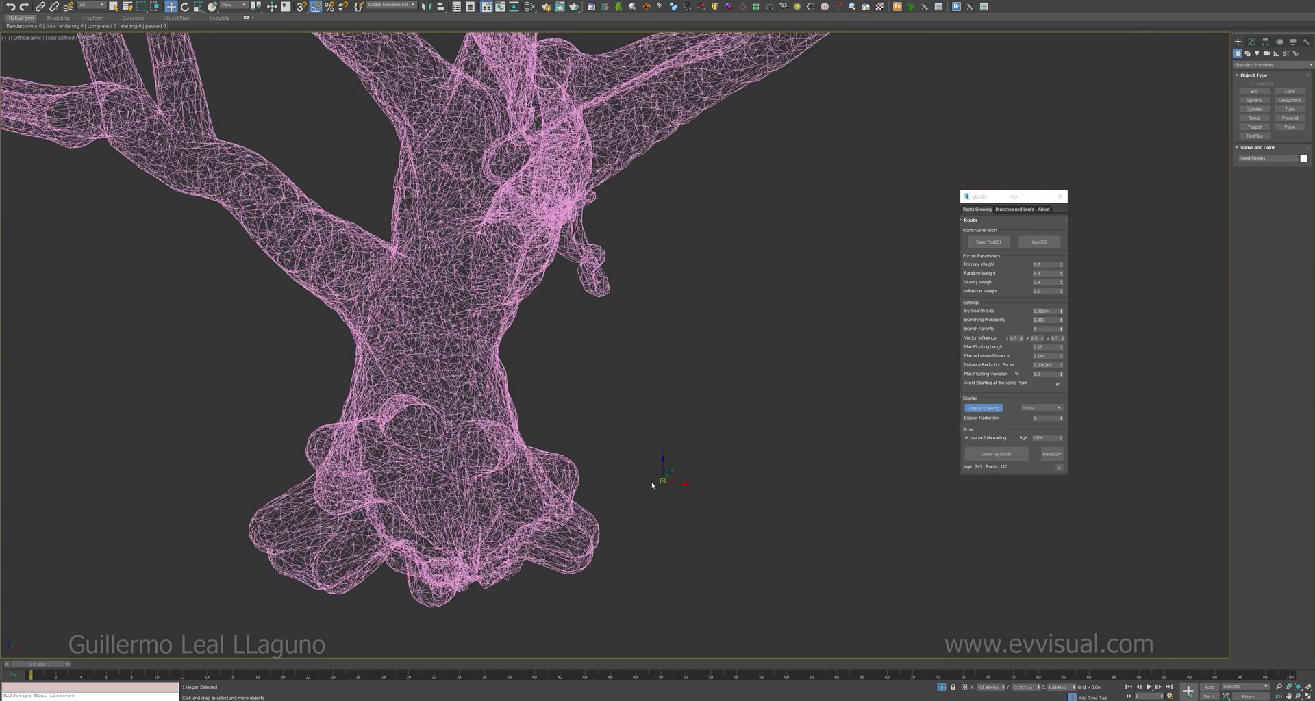
{"action": "key", "text": "F3"}
{"action": "mouse_move", "coordinate": [663, 481]}
{"action": "left_mouse_down"}
{"action": "mouse_move", "coordinate": [454, 400]}
{"action": "mouse_move", "coordinate": [429, 414]}
{"action": "left_mouse_up"}
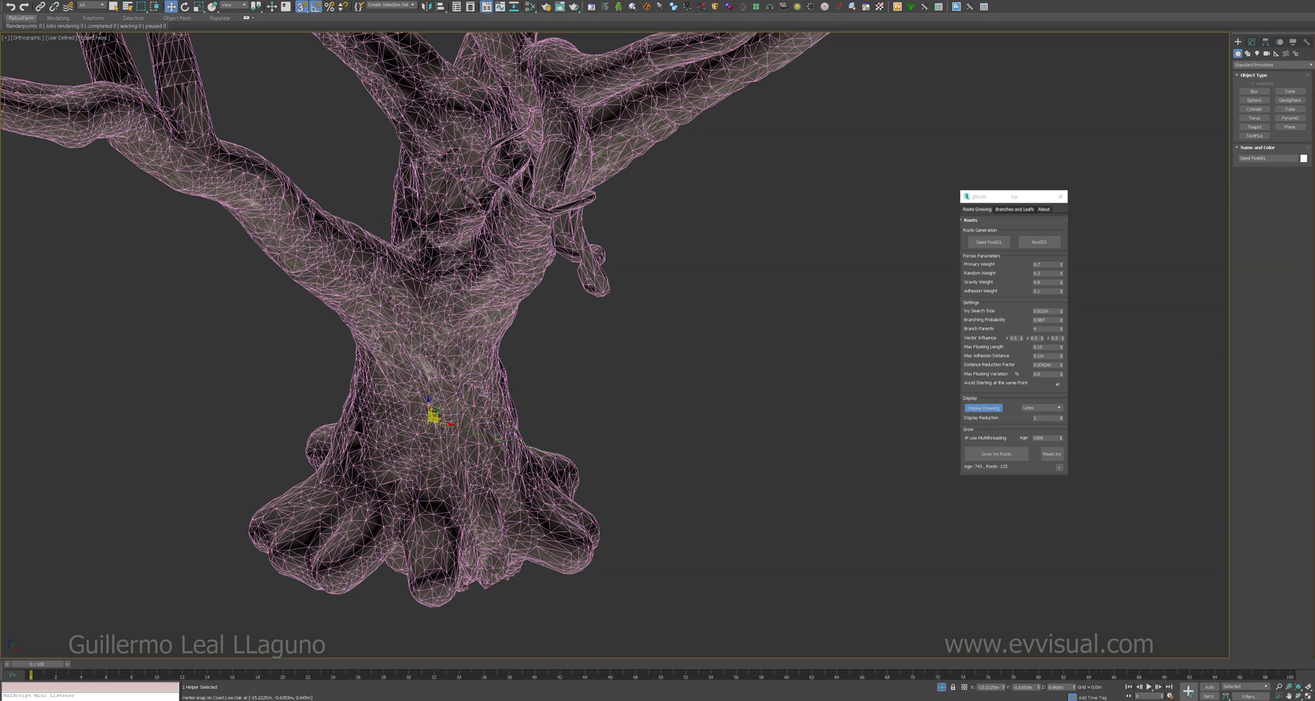
{"action": "middle_click_drag", "start_coordinate": [429, 414], "coordinate": [493, 396], "text": "alt"}
Pick the Coast Live Oak as the ivy's growth surface.
{"action": "left_click", "coordinate": [1038, 242]}
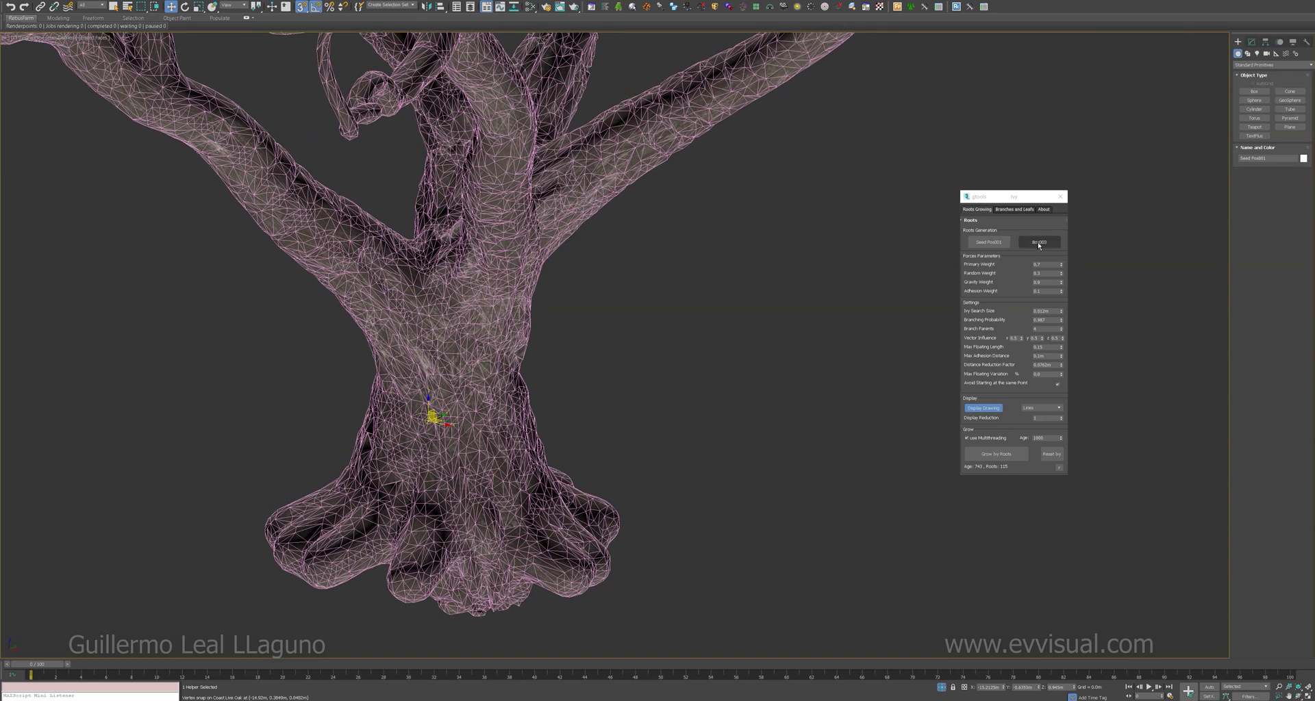
{"action": "left_click", "coordinate": [471, 313]}
{"action": "middle_click_drag", "start_coordinate": [480, 317], "coordinate": [664, 387]}
{"action": "scroll", "coordinate": [529, 432], "scroll_direction": "down", "scroll_amount": 5}
{"action": "middle_click_drag", "start_coordinate": [528, 432], "coordinate": [565, 411], "text": "alt"}
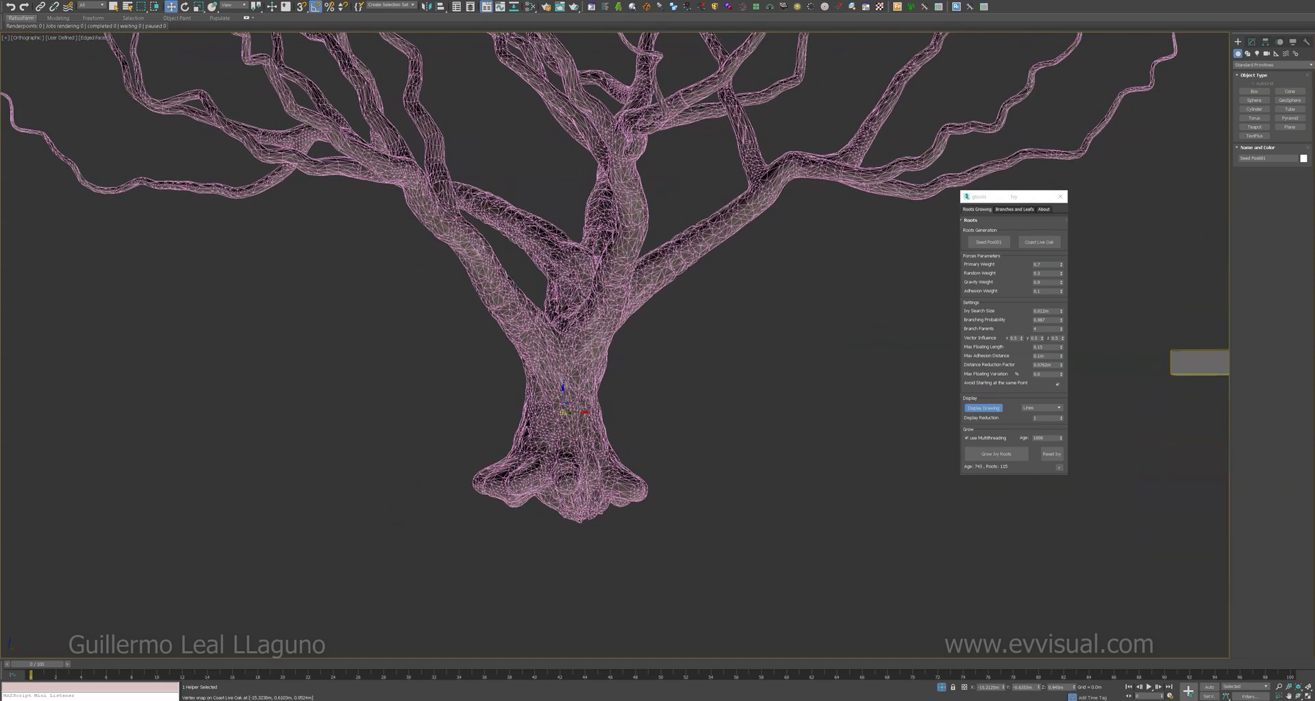
{"action": "scroll", "coordinate": [565, 410], "scroll_direction": "up", "scroll_amount": 3}
{"action": "scroll", "coordinate": [565, 411], "scroll_direction": "up", "scroll_amount": 4}
Raise the seed up the trunk, disable multithreading, and start growing ivy in Default Shading.
{"action": "left_click_drag", "start_coordinate": [565, 411], "coordinate": [567, 235]}
{"action": "key", "text": "s"}
{"action": "scroll", "coordinate": [584, 472], "scroll_direction": "down", "scroll_amount": 6}
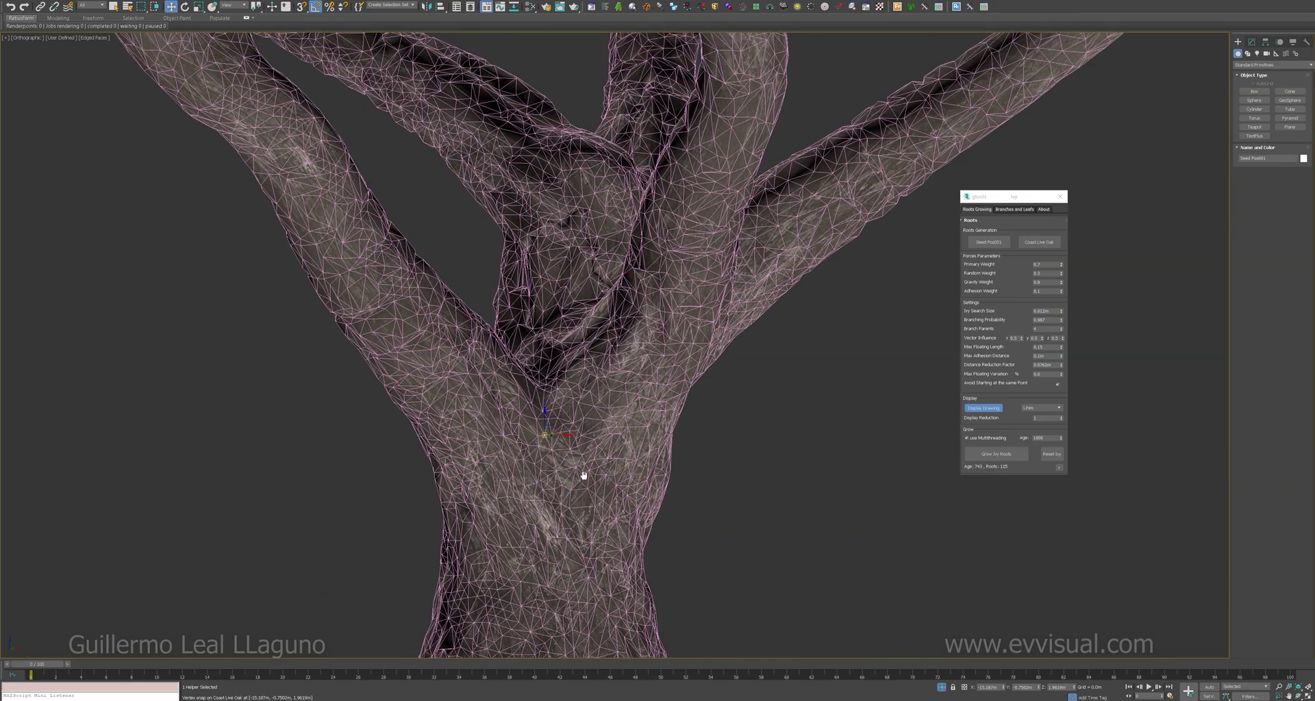
{"action": "key", "text": "F4"}
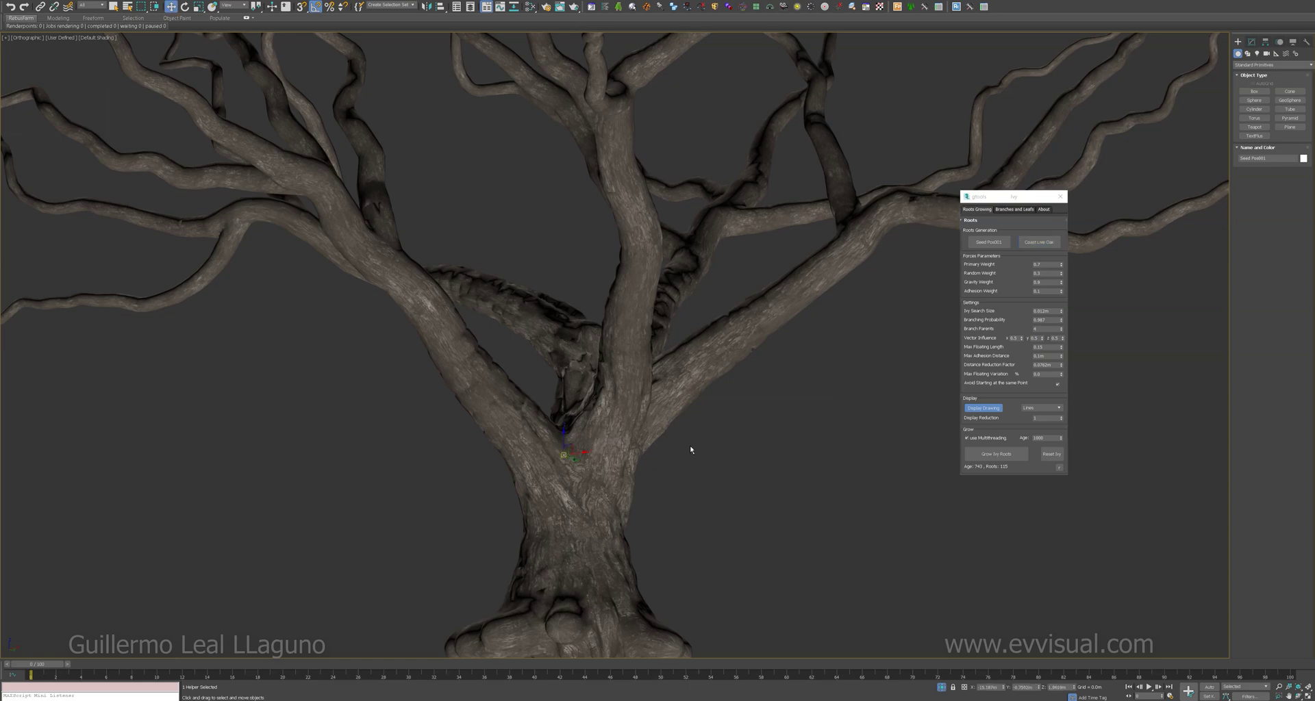
{"action": "scroll", "coordinate": [690, 449], "scroll_direction": "up", "scroll_amount": 1}
{"action": "left_click", "coordinate": [978, 440]}
{"action": "middle_click_drag", "start_coordinate": [737, 461], "coordinate": [681, 448]}
{"action": "scroll", "coordinate": [702, 461], "scroll_direction": "down", "scroll_amount": 3}
{"action": "left_click", "coordinate": [997, 456]}
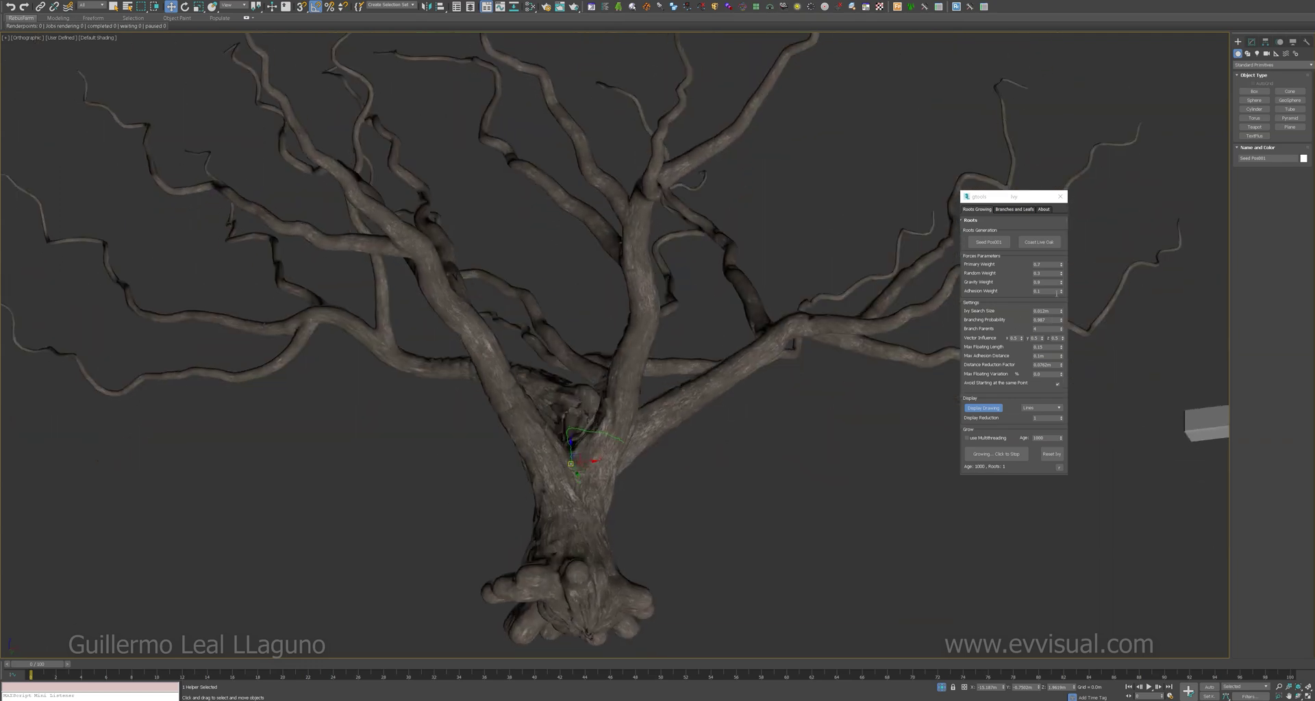
Set the Ivy Search Size to 0.01.
{"action": "left_click", "coordinate": [1045, 291]}
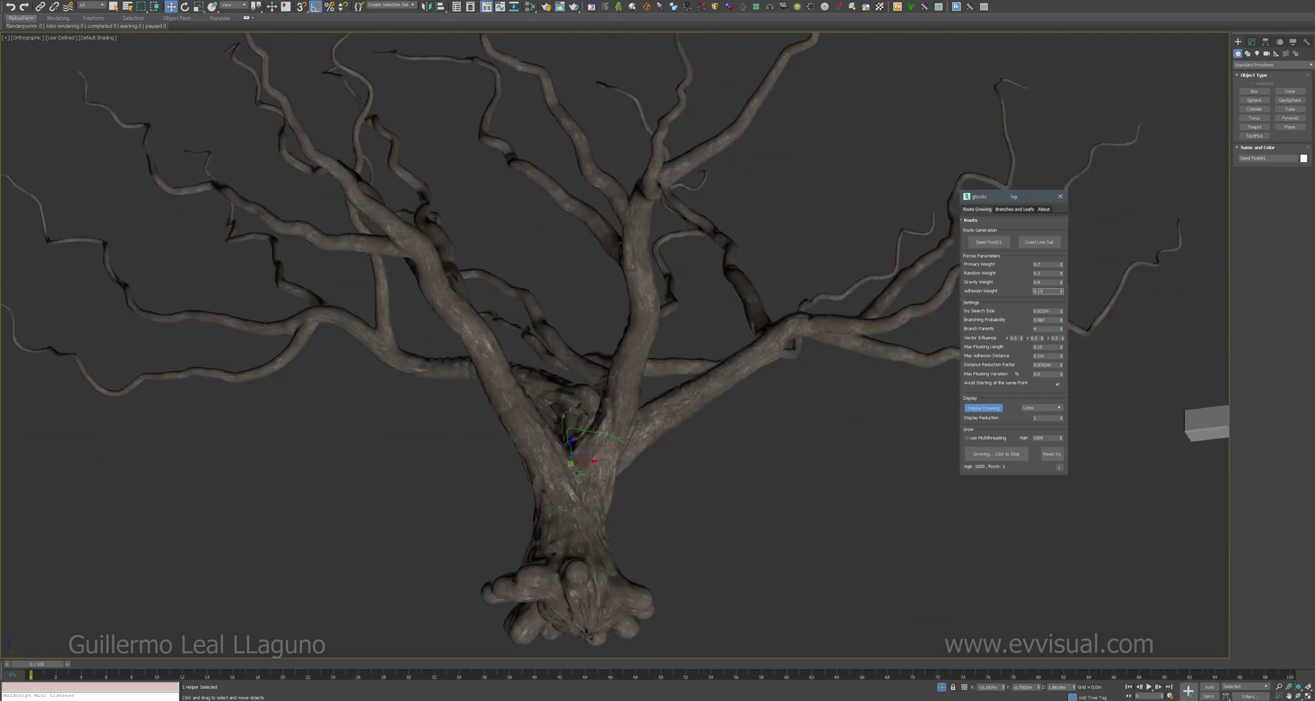
{"action": "left_click", "coordinate": [1048, 311]}
{"action": "key", "text": "BackSpace"}
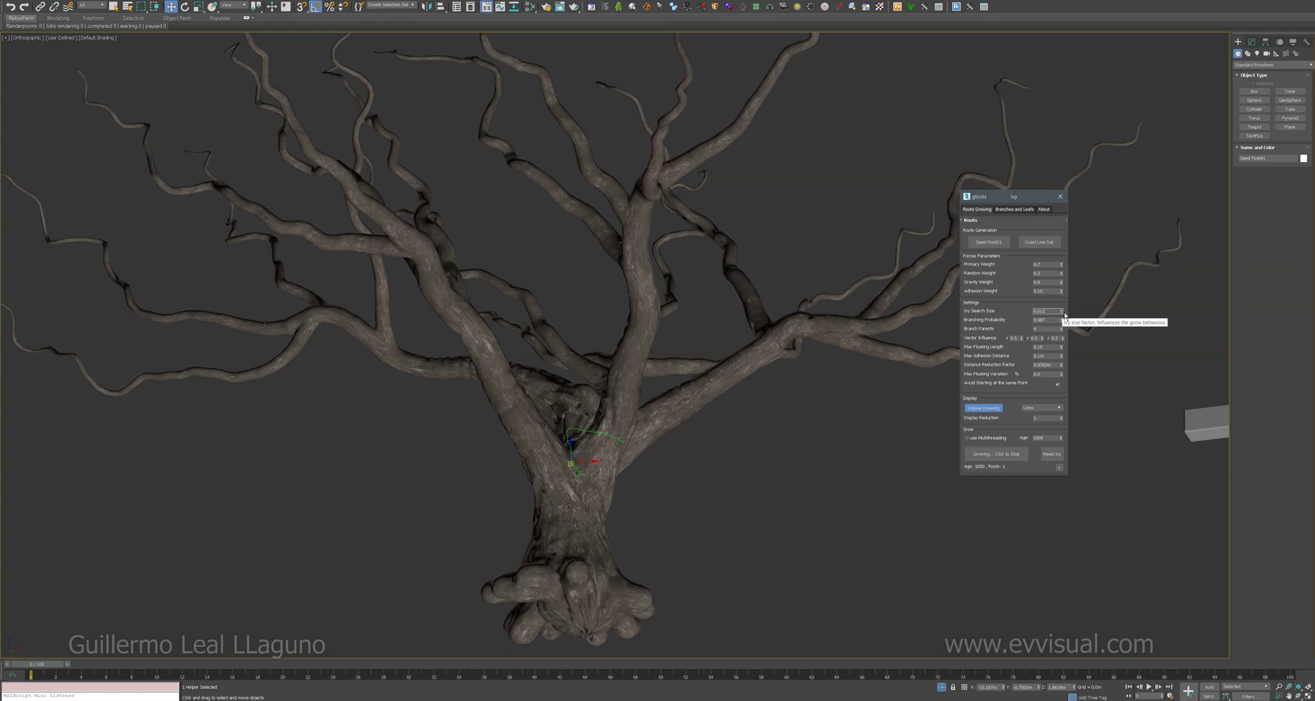
{"action": "mouse_move", "coordinate": [764, 482]}
{"action": "middle_mouse_down", "text": "alt"}
{"action": "mouse_move", "coordinate": [789, 471]}
{"action": "mouse_move", "coordinate": [757, 470]}
{"action": "mouse_move", "coordinate": [781, 466]}
{"action": "middle_mouse_up", "text": "alt"}
Reset and regrow the ivy as a trial, stop it, re-enable multithreading, and reset again.
{"action": "left_click", "coordinate": [1052, 455]}
{"action": "left_click", "coordinate": [998, 454]}
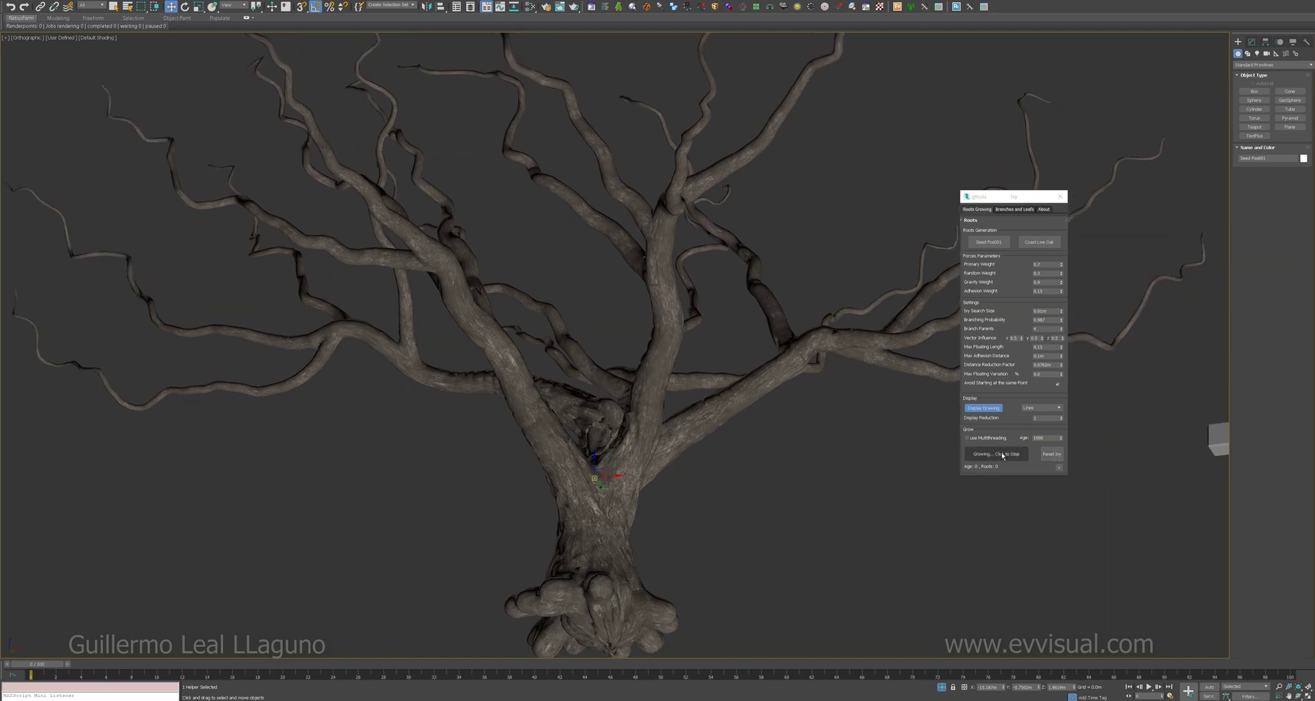
{"action": "middle_click_drag", "start_coordinate": [942, 454], "coordinate": [696, 523], "text": "alt"}
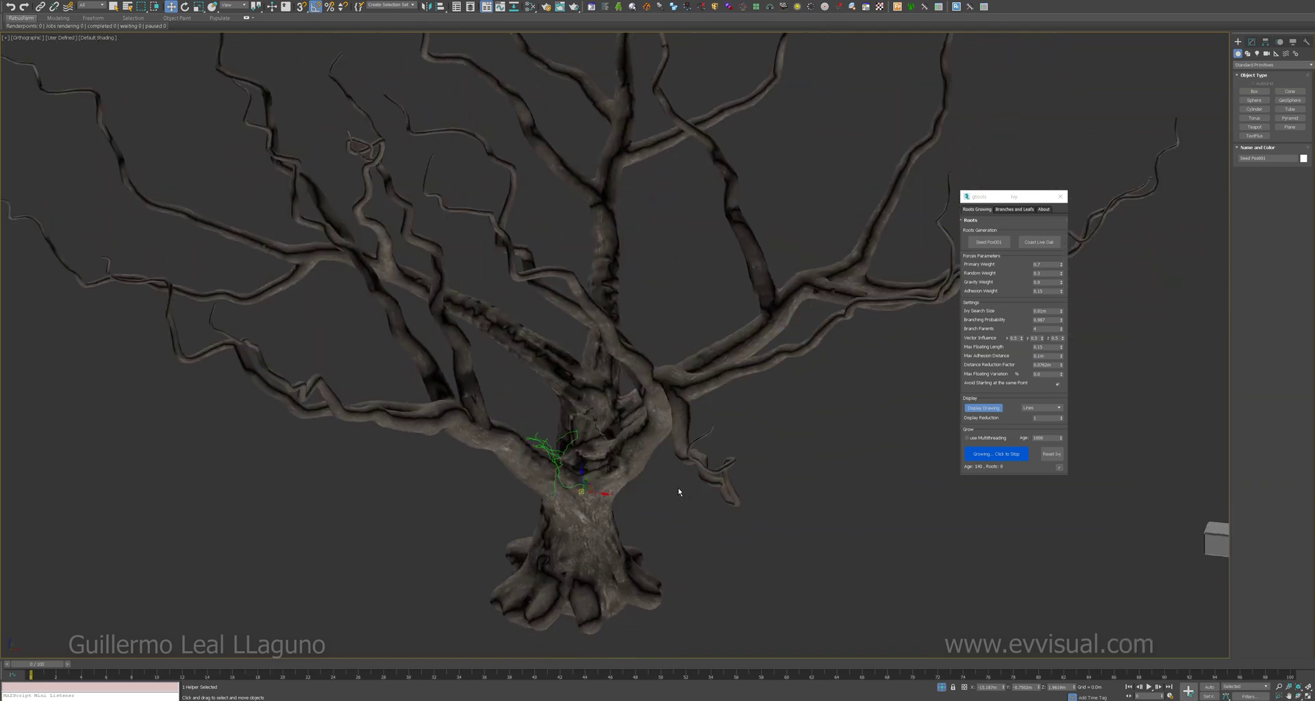
{"action": "middle_click_drag", "start_coordinate": [678, 491], "coordinate": [654, 476], "text": "alt"}
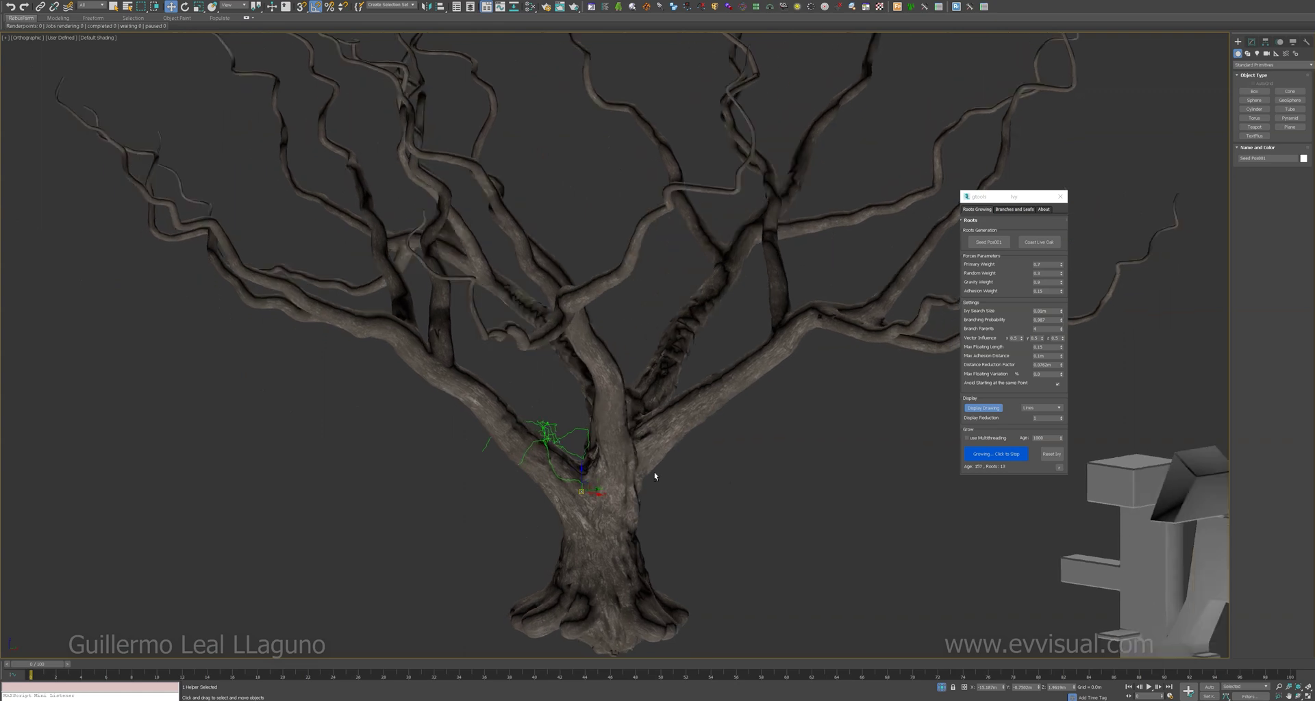
{"action": "left_click", "coordinate": [996, 454]}
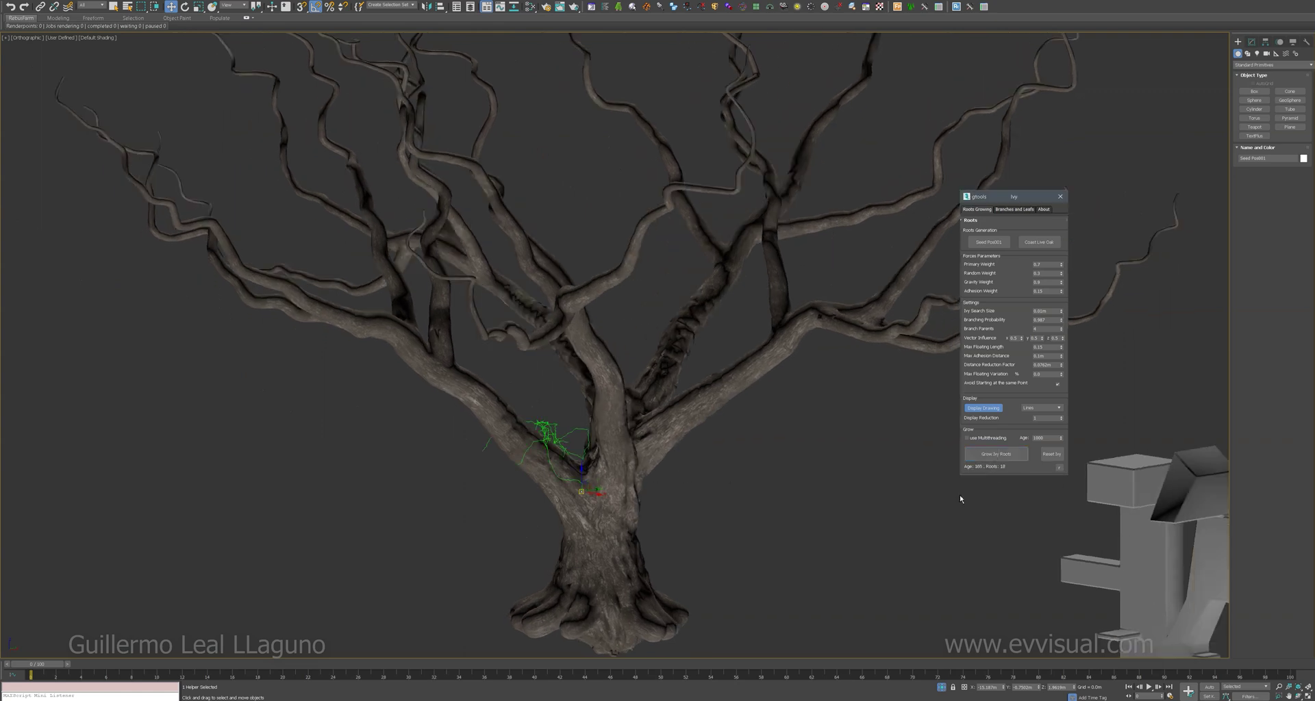
{"action": "left_click", "coordinate": [967, 437]}
{"action": "left_click", "coordinate": [1053, 455]}
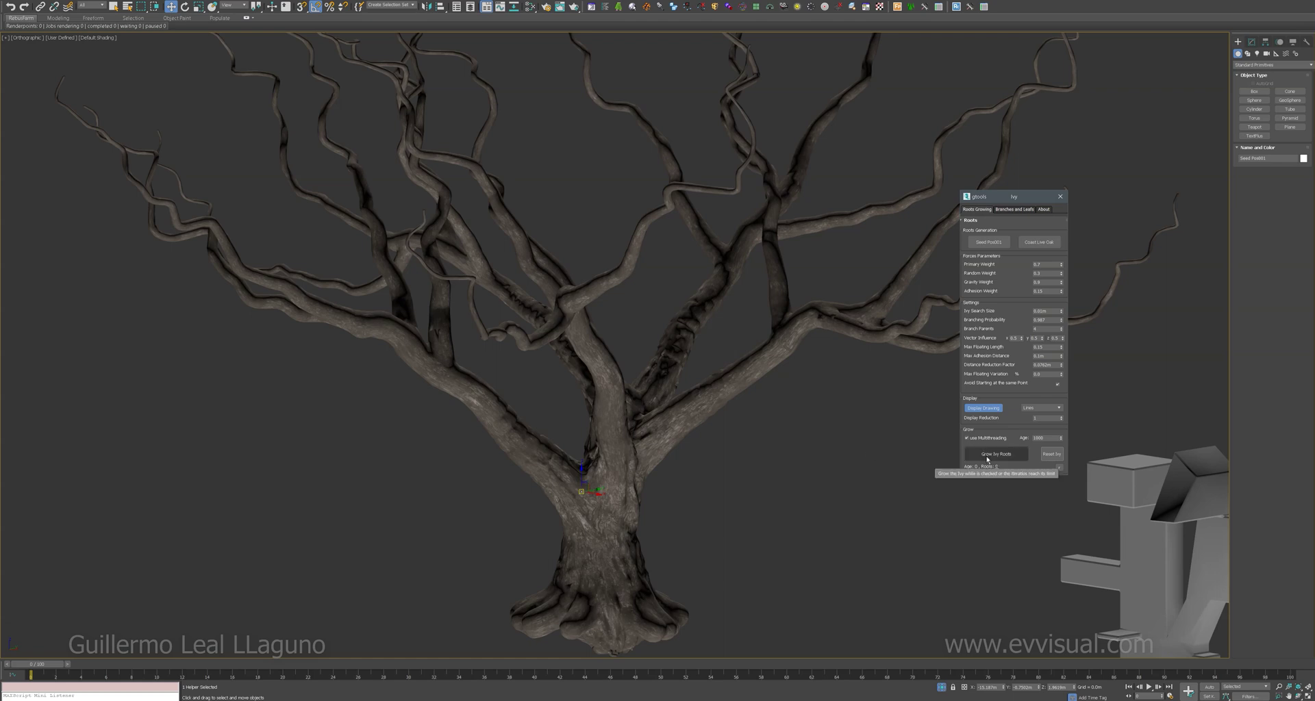
Grow ivy roots up the oak trunk into its main branches, then stop the growth.
{"action": "left_click", "coordinate": [987, 460]}
{"action": "middle_click_drag", "start_coordinate": [673, 479], "coordinate": [698, 479], "text": "alt"}
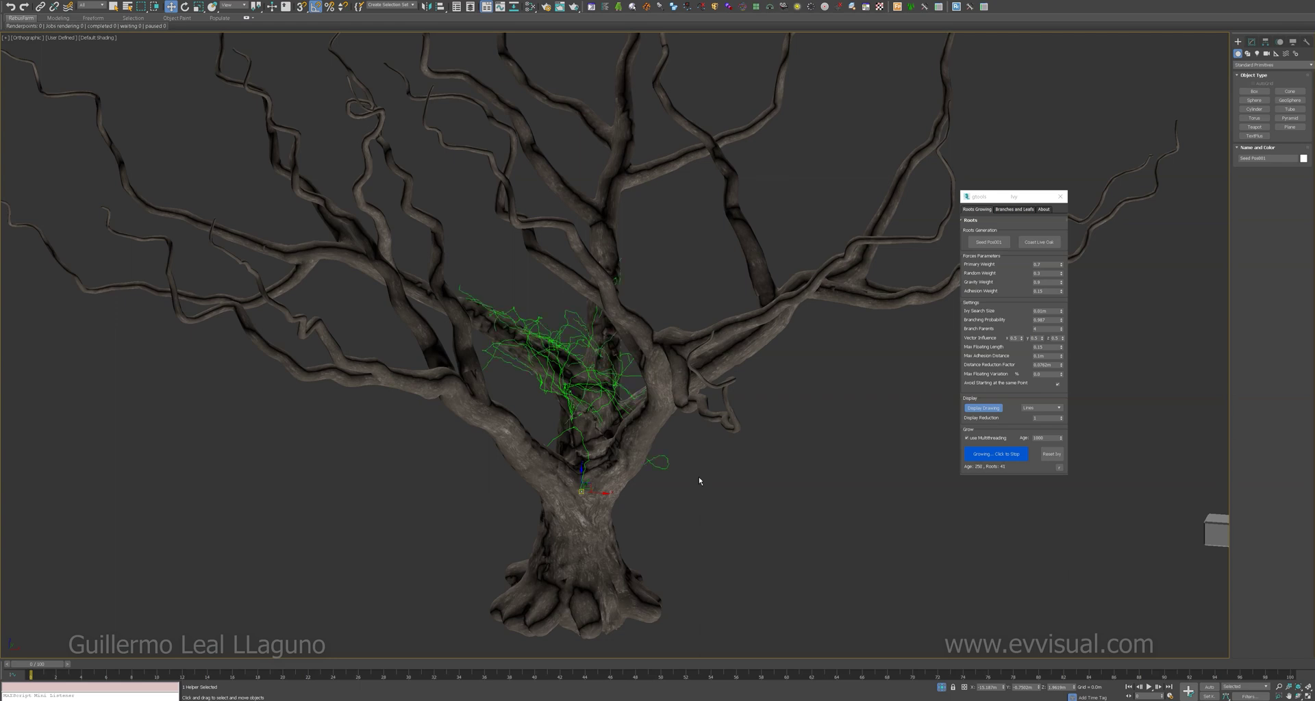
{"action": "middle_click_drag", "start_coordinate": [727, 465], "coordinate": [734, 490], "text": "alt"}
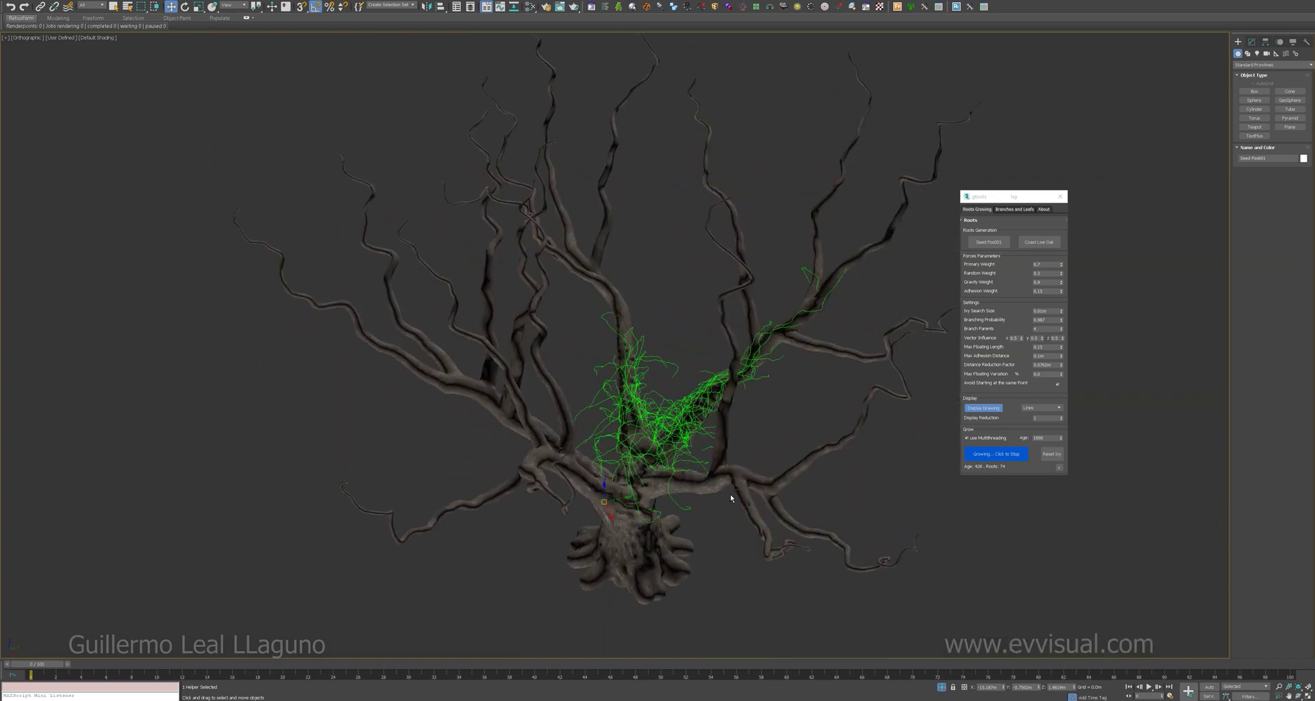
{"action": "scroll", "coordinate": [753, 486], "scroll_direction": "up", "scroll_amount": 5}
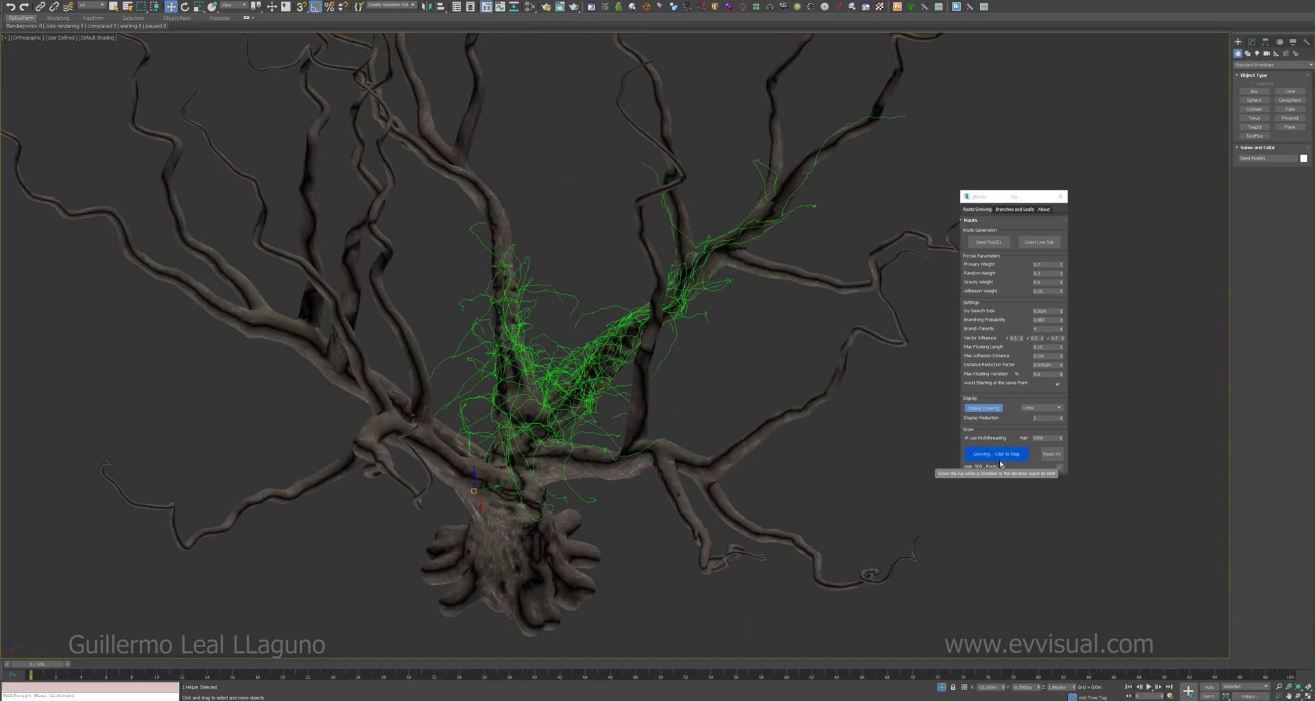
{"action": "left_click", "coordinate": [999, 460]}
{"action": "mouse_move", "coordinate": [602, 472]}
{"action": "middle_mouse_down", "text": "alt"}
{"action": "mouse_move", "coordinate": [626, 469]}
{"action": "mouse_move", "coordinate": [598, 451]}
{"action": "middle_mouse_up", "text": "alt"}
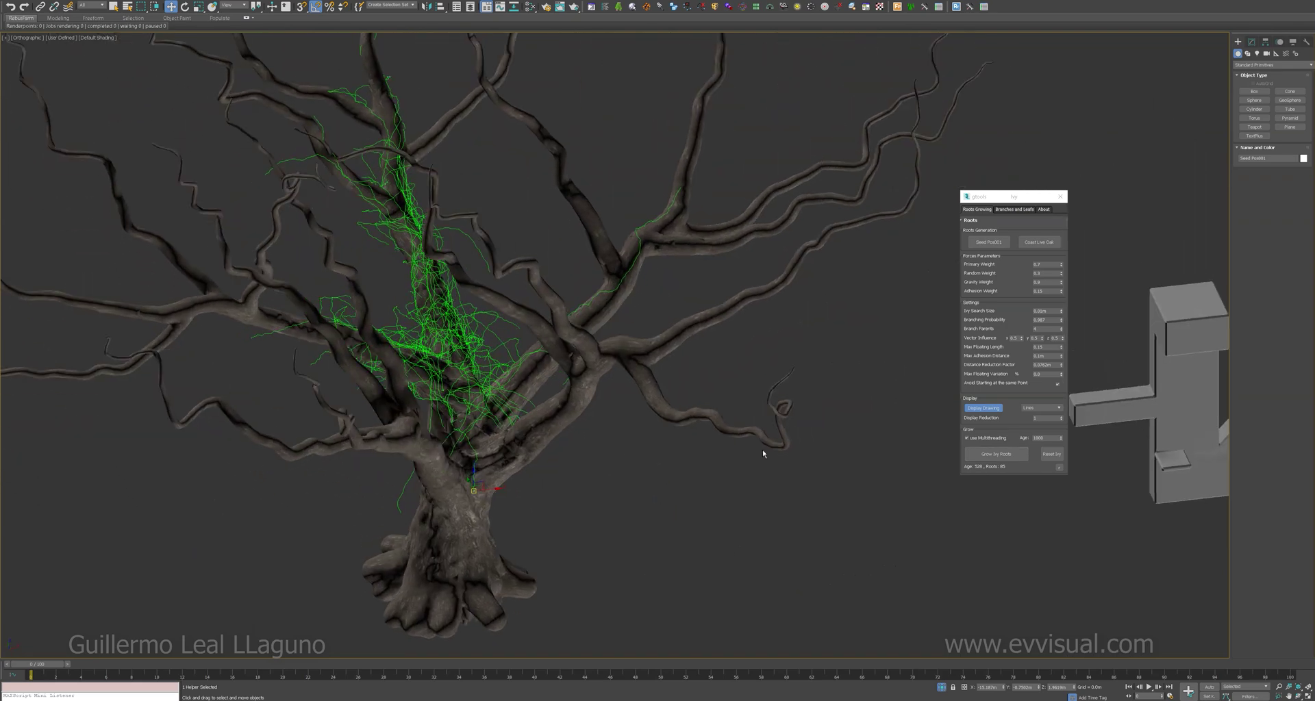
Clear the oak's ivy, snap a new seed to the lower box corner, and grow roots from it.
{"action": "left_click", "coordinate": [1050, 455]}
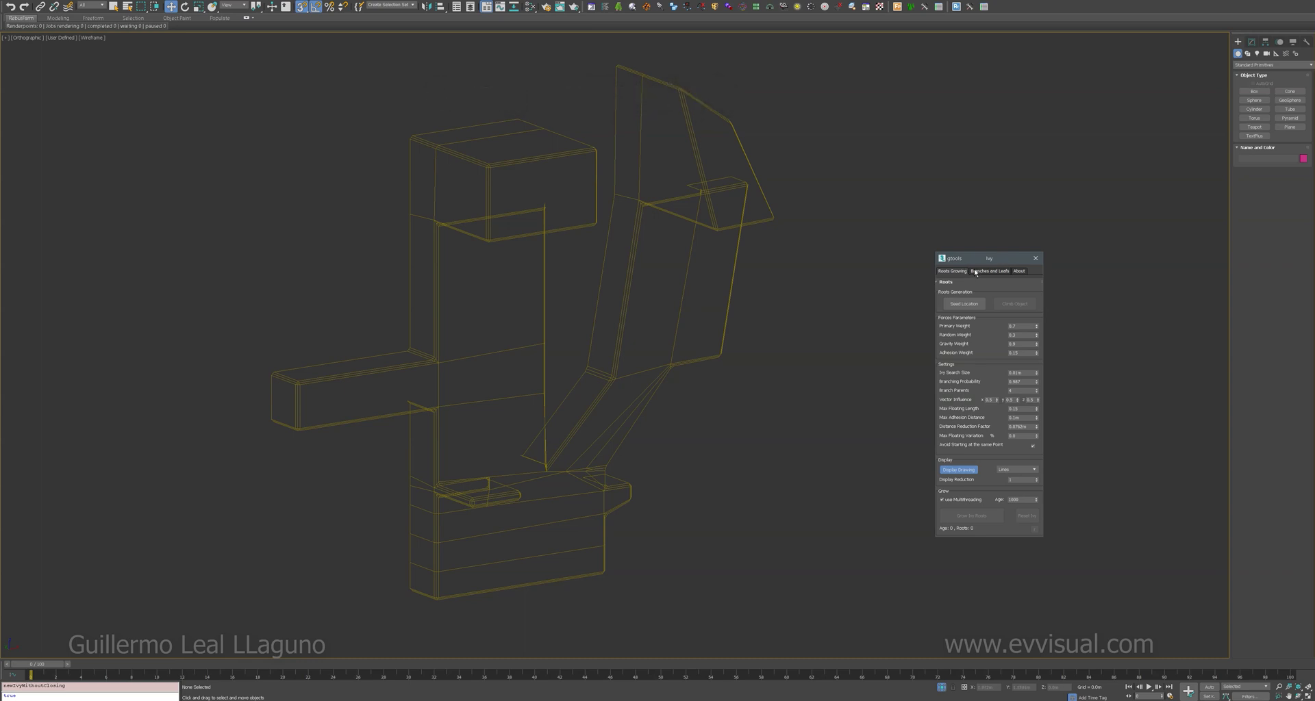
{"action": "left_click", "coordinate": [963, 303]}
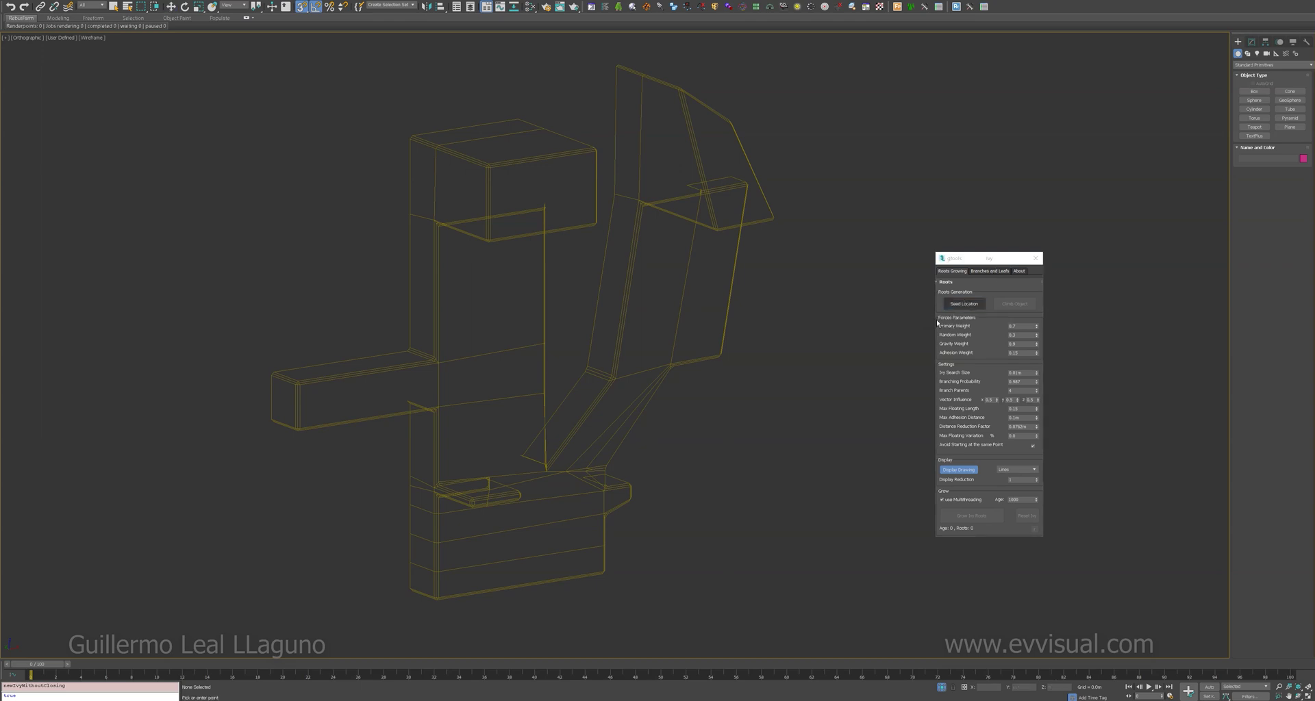
{"action": "scroll", "coordinate": [645, 495], "scroll_direction": "up", "scroll_amount": 4}
{"action": "left_click", "coordinate": [524, 494]}
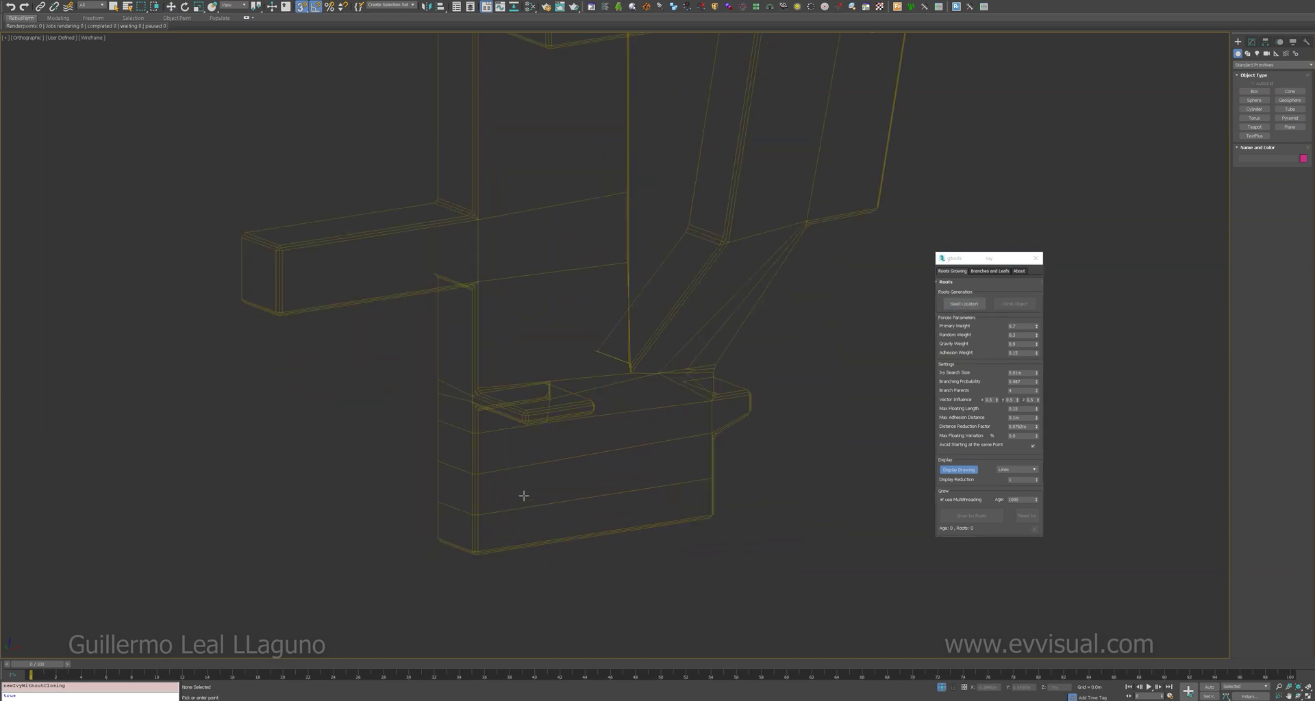
{"action": "left_click_drag", "start_coordinate": [525, 496], "coordinate": [631, 500]}
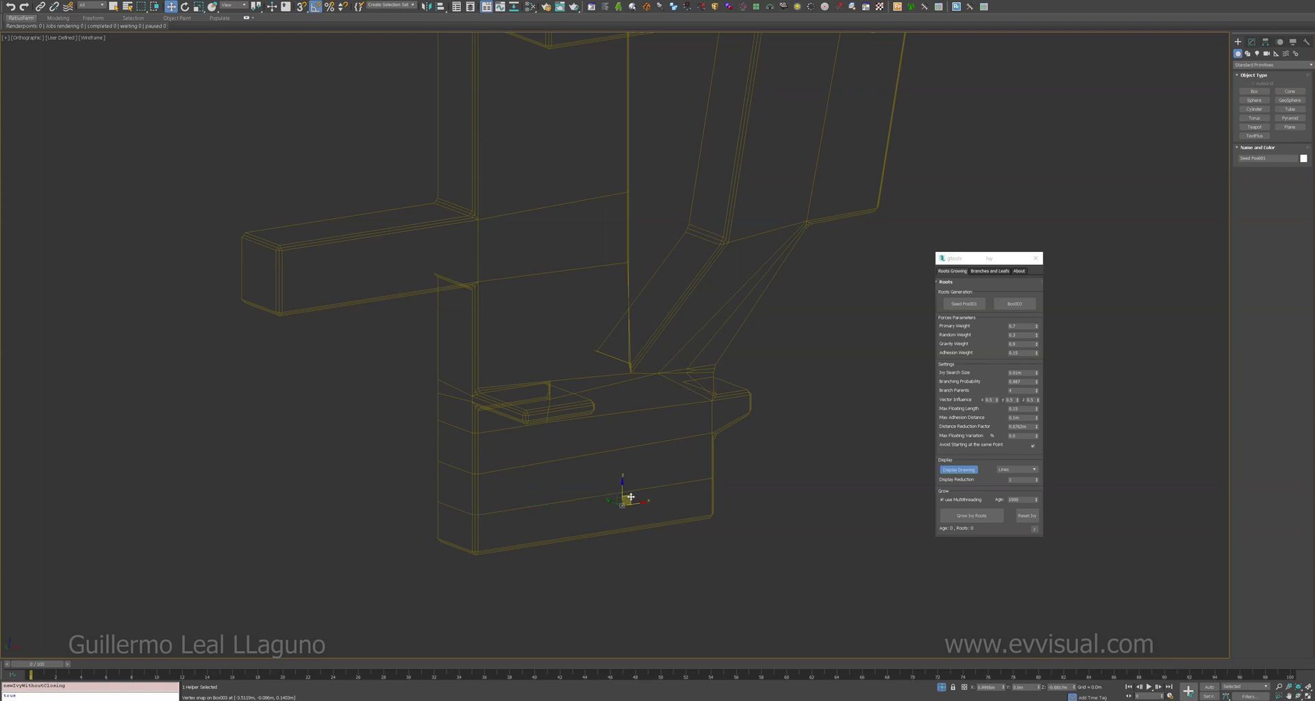
{"action": "left_click", "coordinate": [994, 516]}
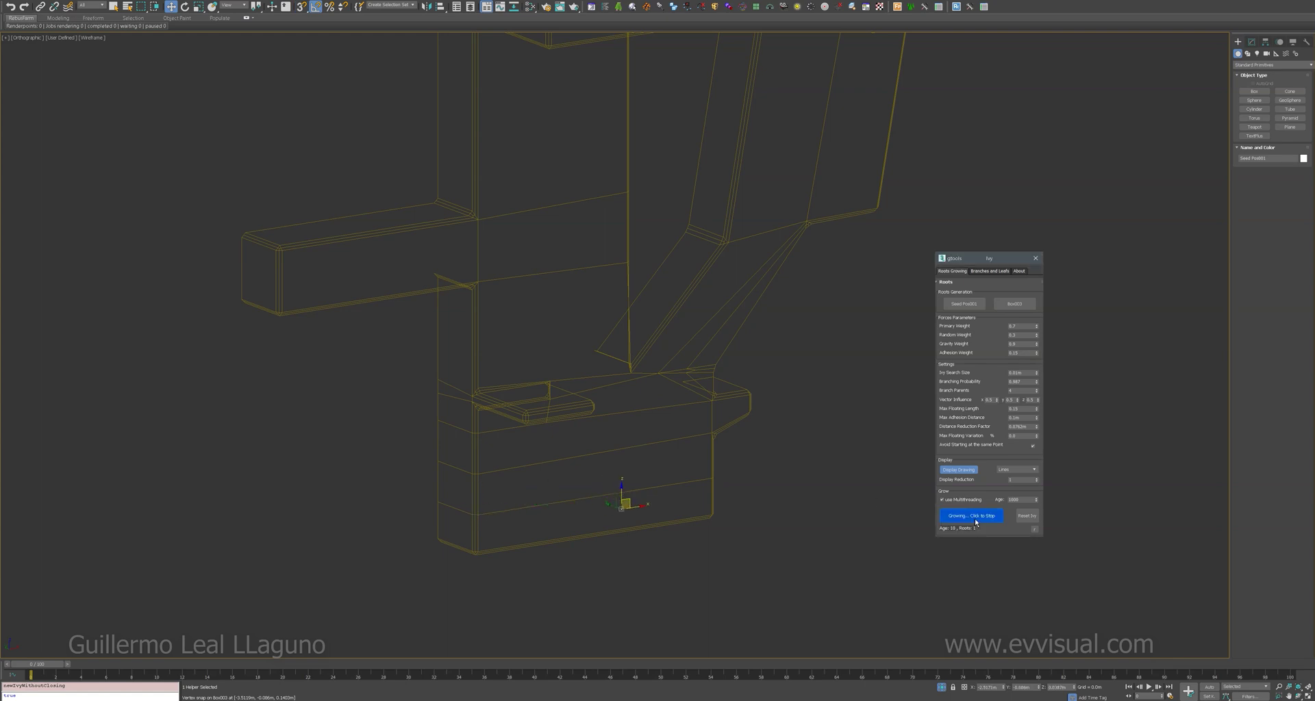
Build a branch mesh and generate leaves for the first ivy in Branches and Leafs.
{"action": "left_click", "coordinate": [986, 272]}
{"action": "left_click", "coordinate": [963, 330]}
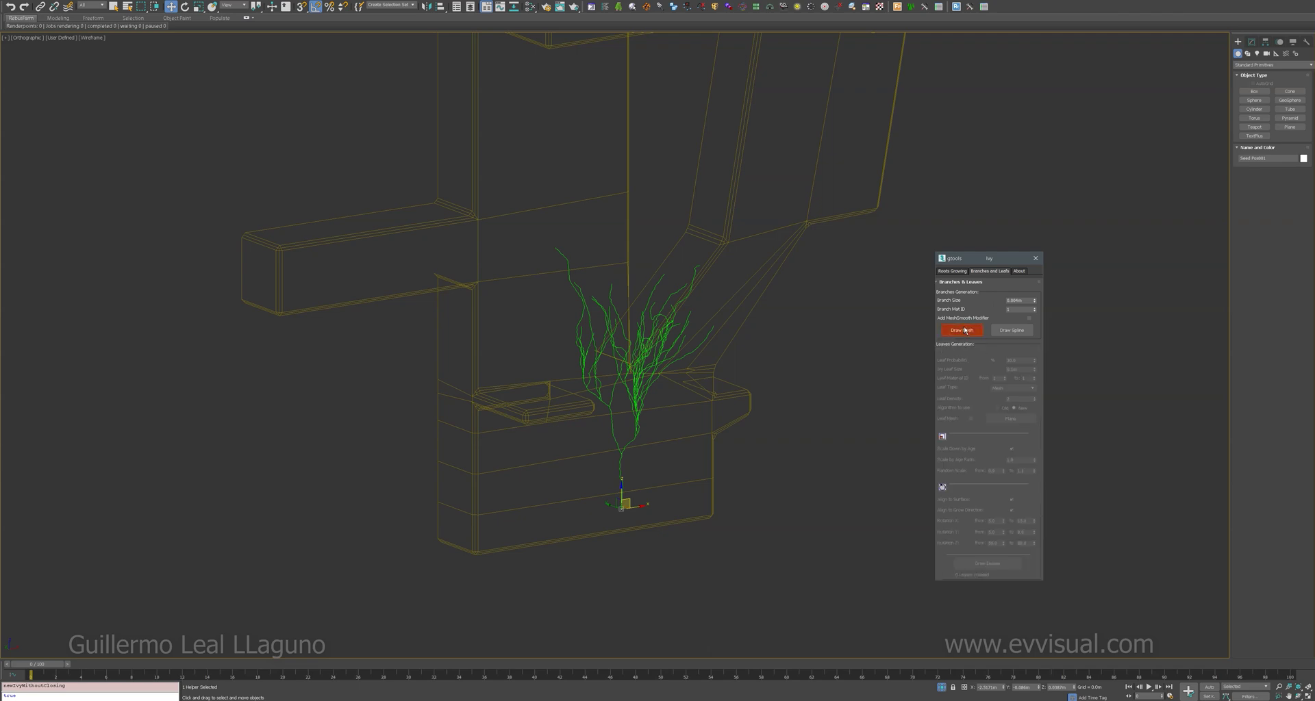
{"action": "left_click", "coordinate": [986, 563]}
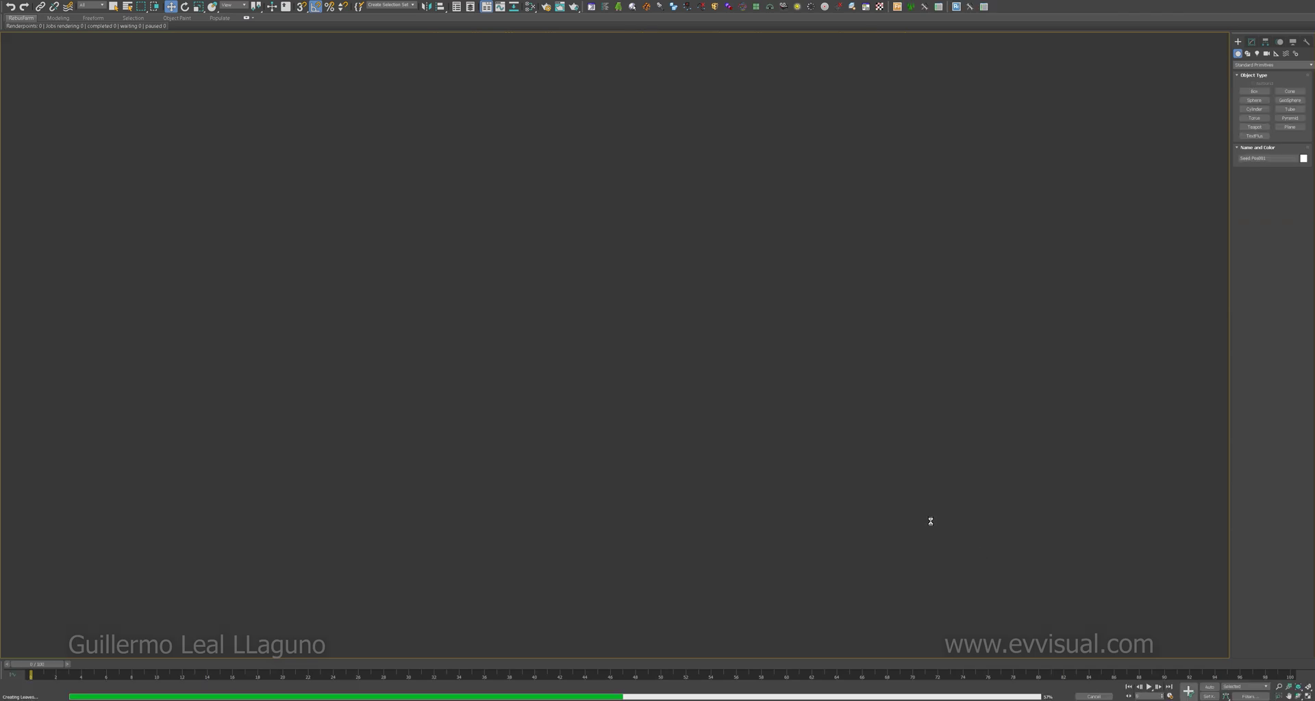
{"action": "middle_click_drag", "start_coordinate": [760, 384], "coordinate": [799, 409], "text": "alt"}
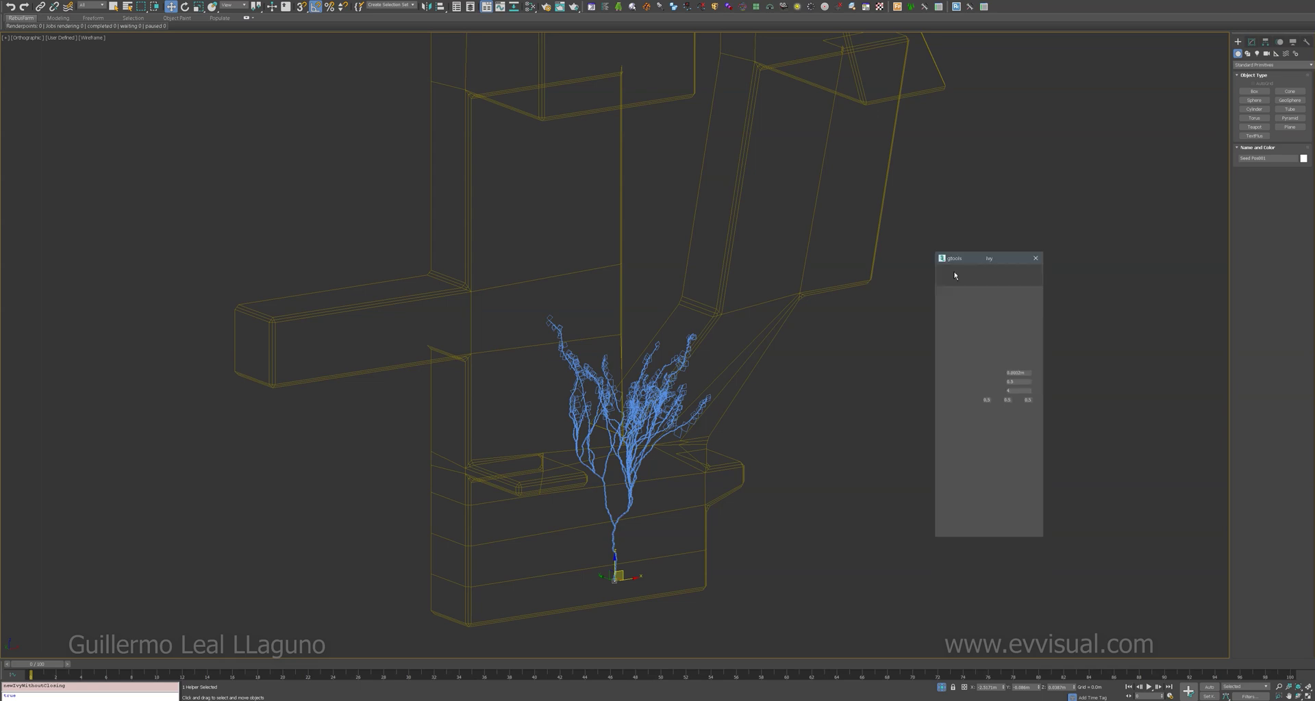
Start a new ivy from a seed snapped to a higher block vertex and grow its roots.
{"action": "left_click", "coordinate": [963, 305]}
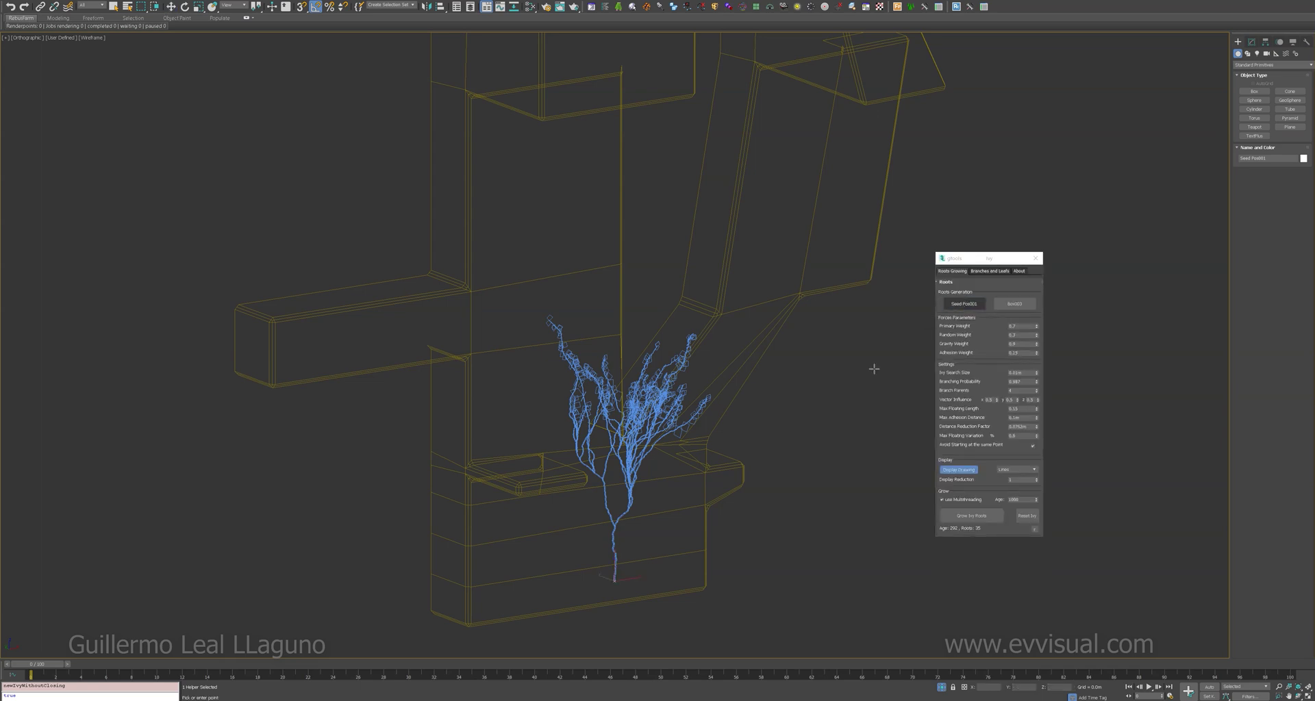
{"action": "left_click", "coordinate": [497, 402]}
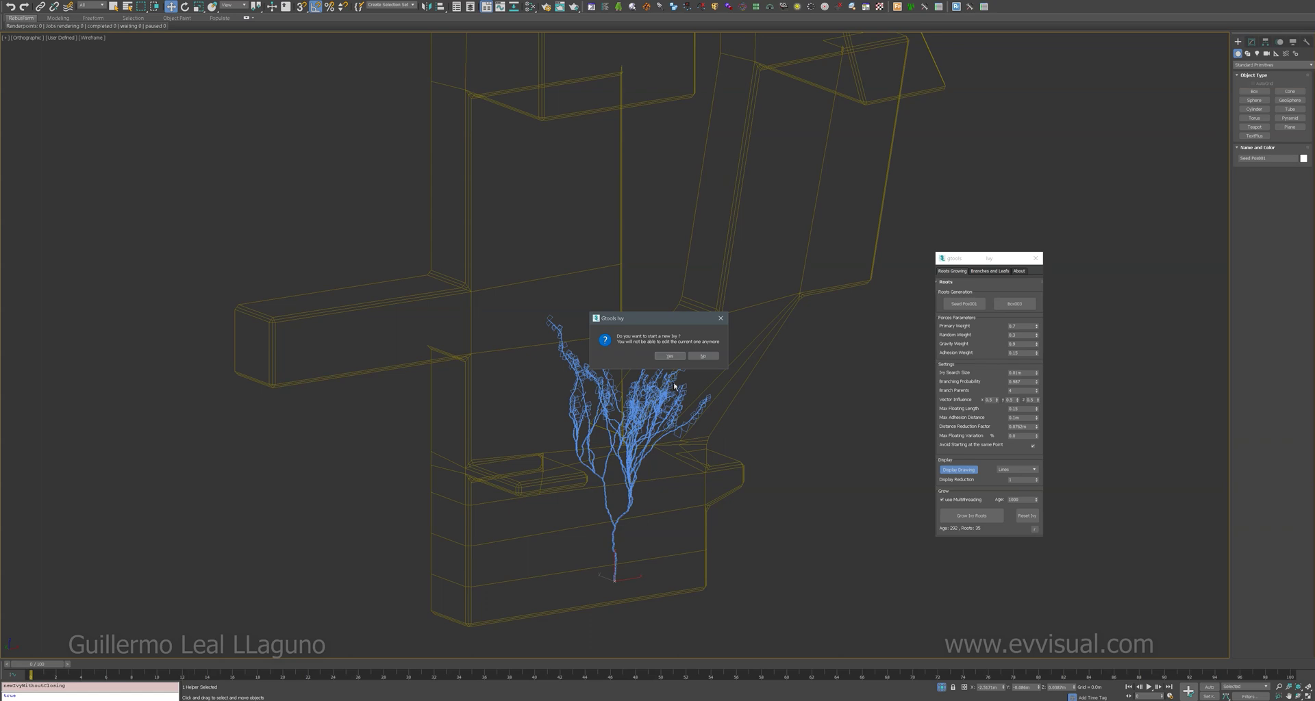
{"action": "left_click", "coordinate": [670, 356]}
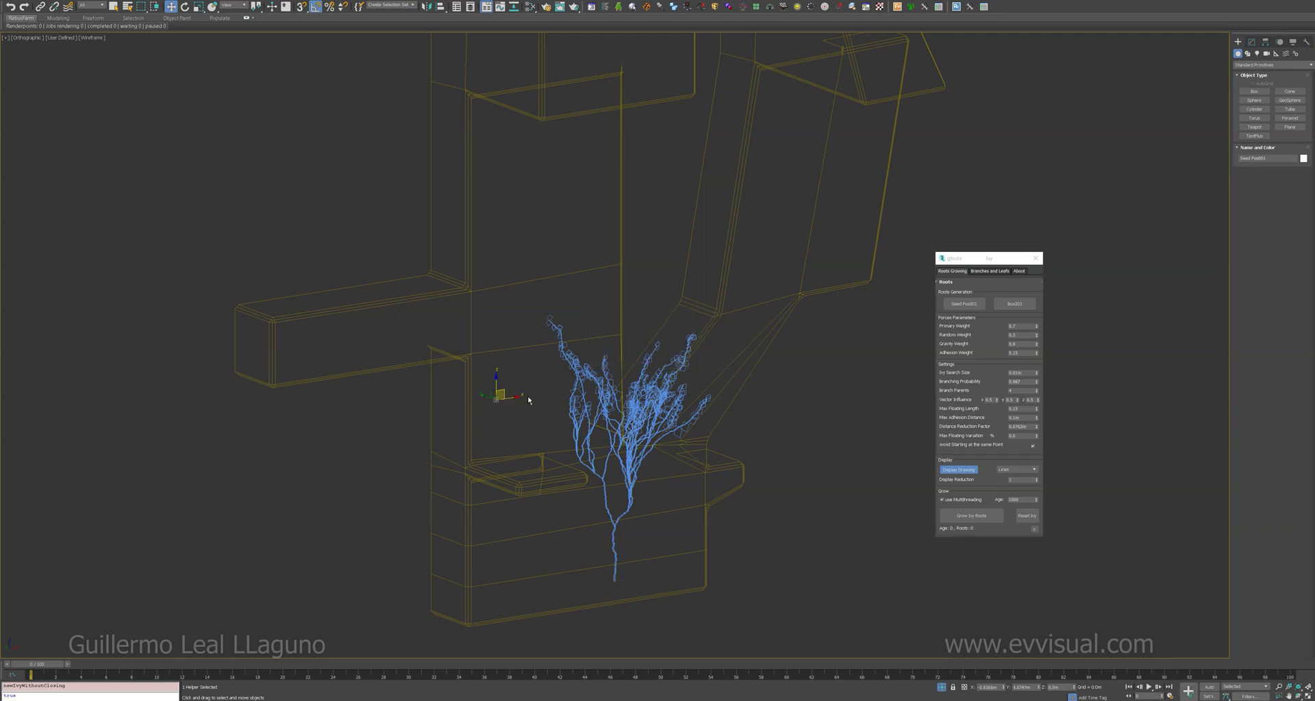
{"action": "left_click_drag", "start_coordinate": [495, 401], "coordinate": [473, 350]}
{"action": "key", "text": "s"}
{"action": "middle_click_drag", "start_coordinate": [511, 367], "coordinate": [552, 404]}
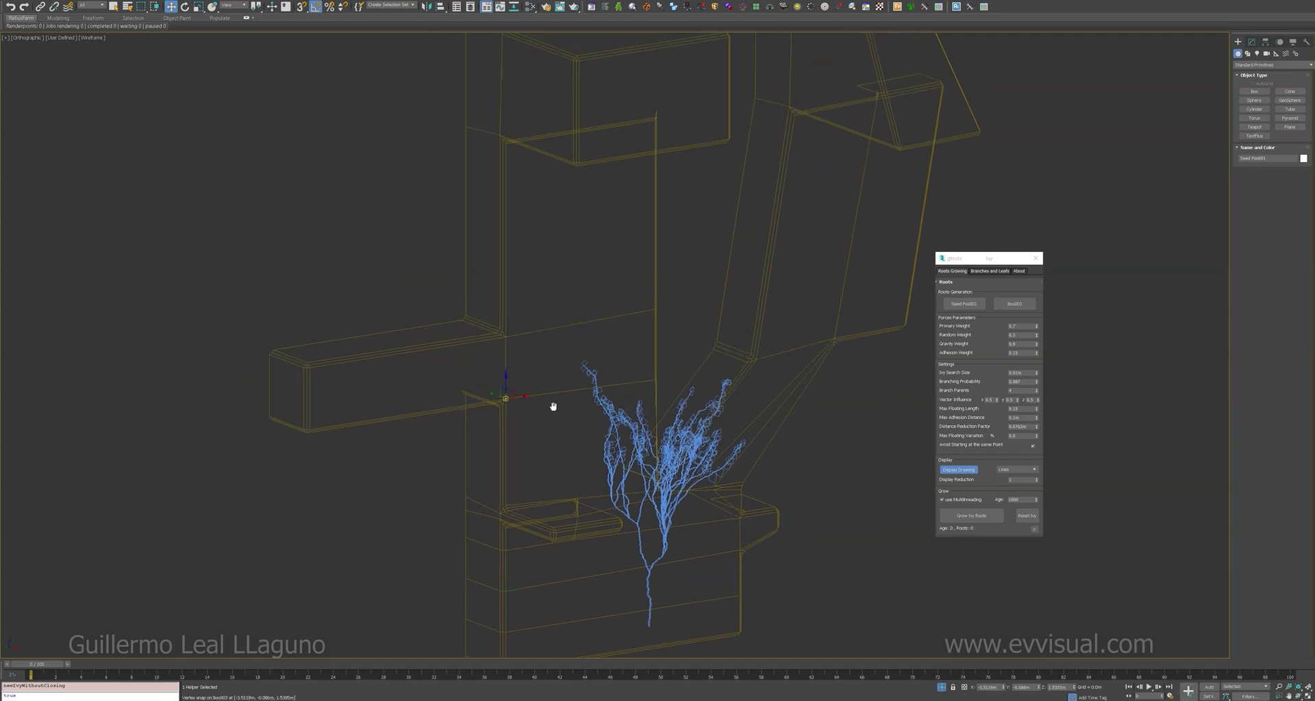
{"action": "left_click", "coordinate": [983, 511]}
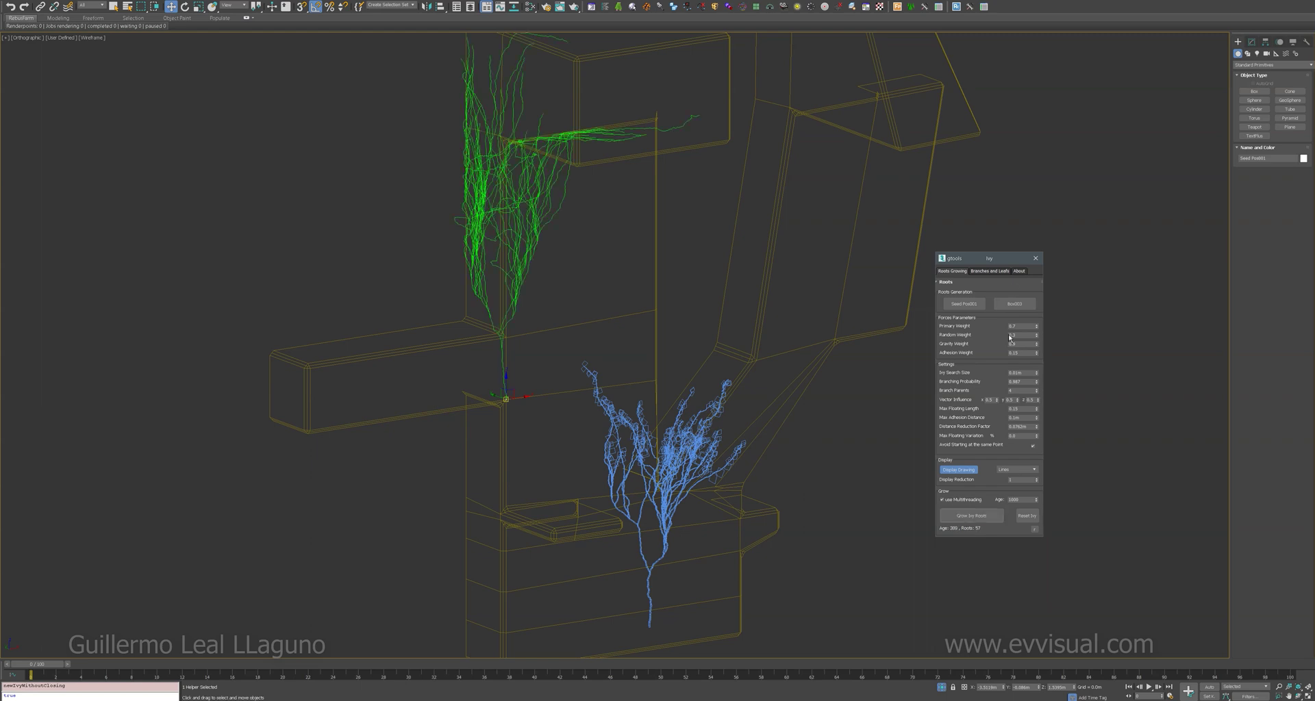
Generate leaves on the new ivy from the Branches and Leafs settings.
{"action": "left_click", "coordinate": [991, 271]}
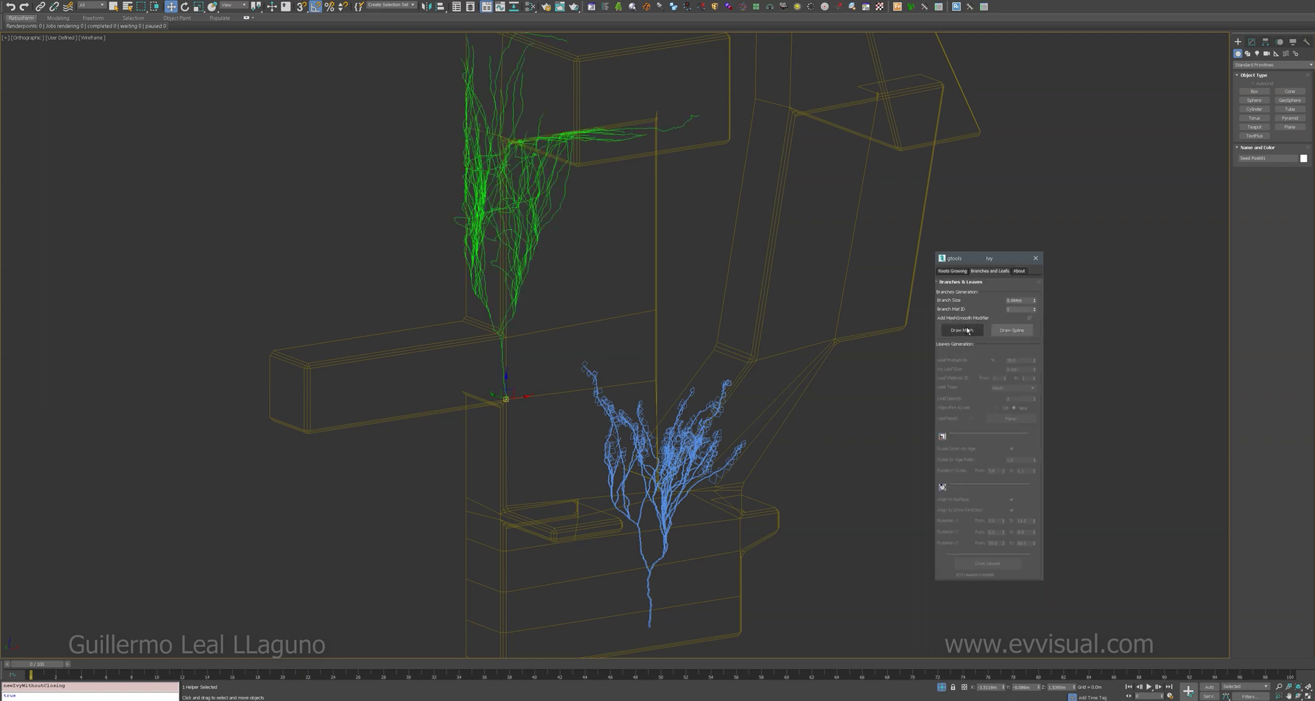
{"action": "left_click", "coordinate": [986, 563]}
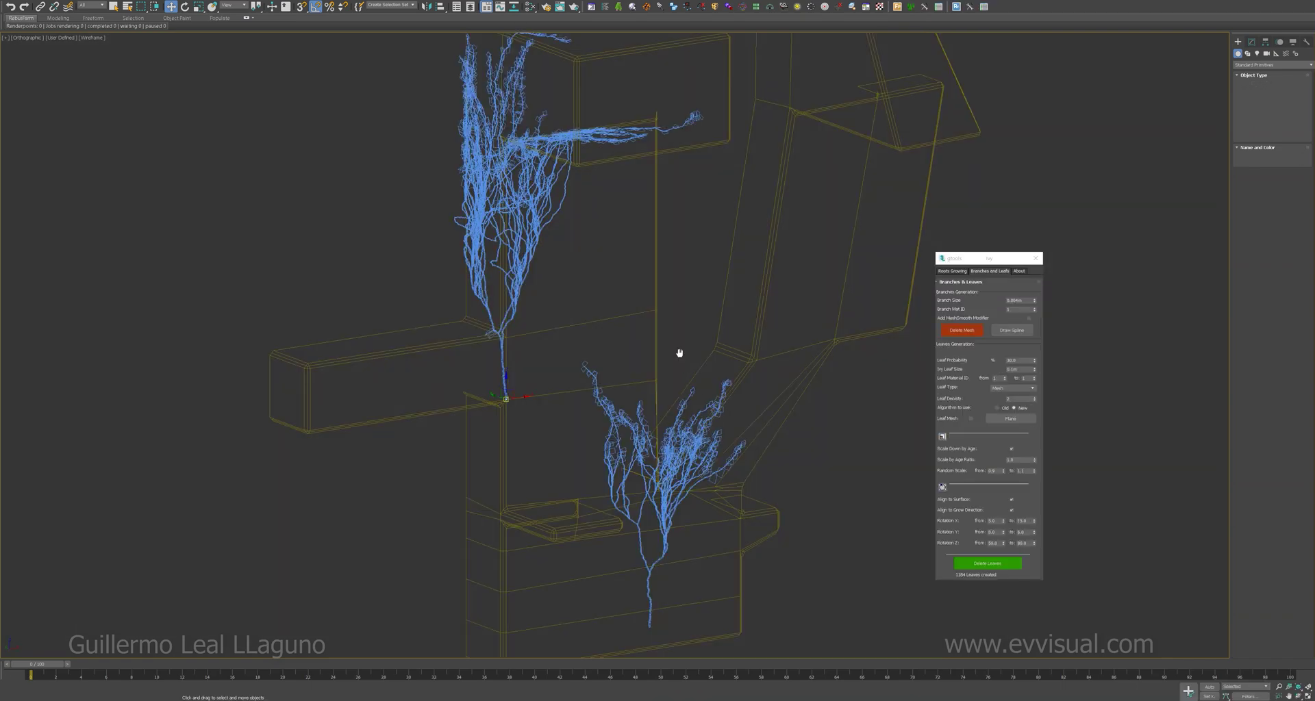
{"action": "mouse_move", "coordinate": [624, 372]}
{"action": "middle_mouse_down", "text": "alt"}
{"action": "mouse_move", "coordinate": [640, 381]}
{"action": "mouse_move", "coordinate": [621, 386]}
{"action": "middle_mouse_up", "text": "alt"}
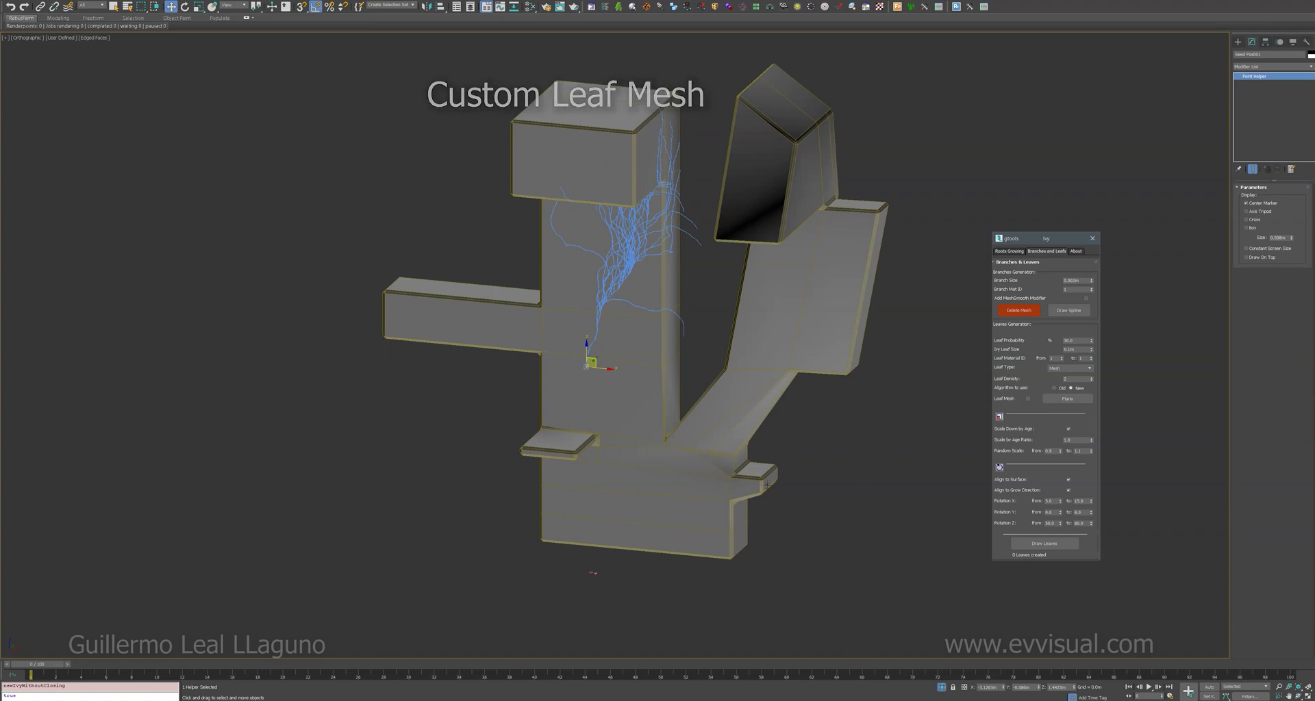
Draw 953 leaves on the upper ivy's branches and zoom in to inspect them.
{"action": "middle_click_drag", "start_coordinate": [753, 394], "coordinate": [880, 356], "text": "alt"}
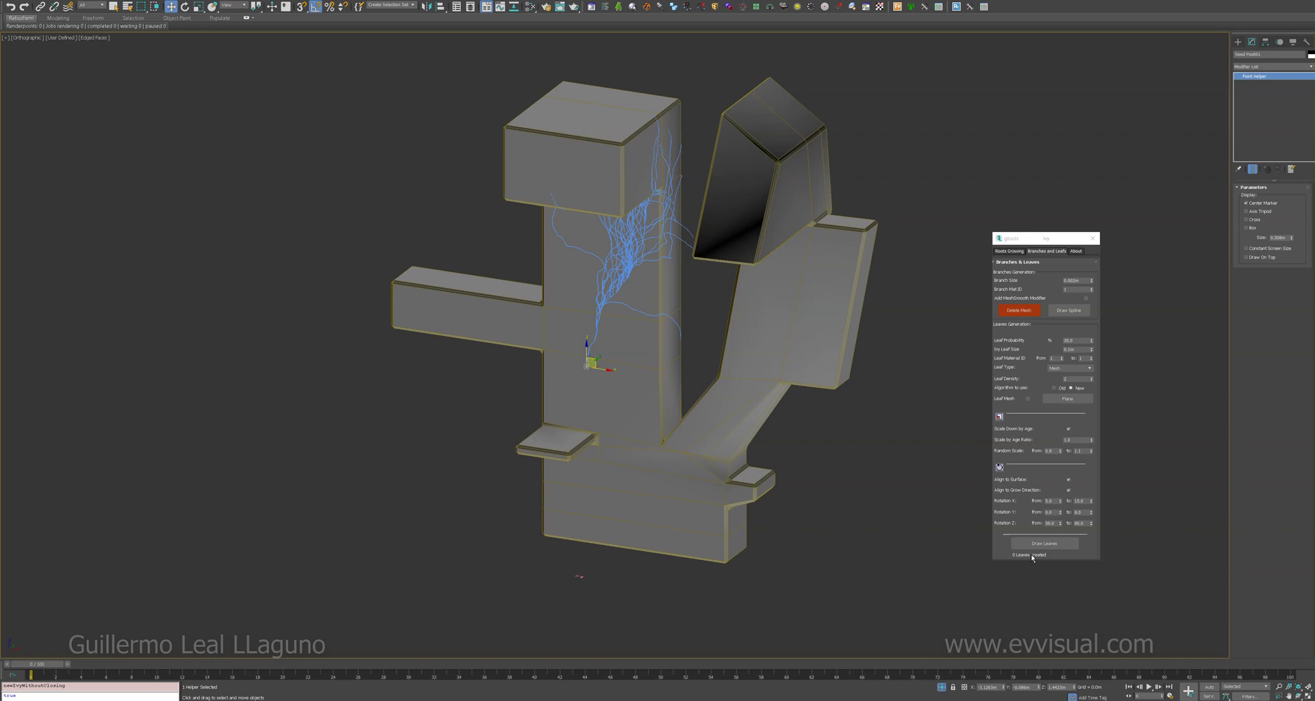
{"action": "left_click", "coordinate": [1034, 545]}
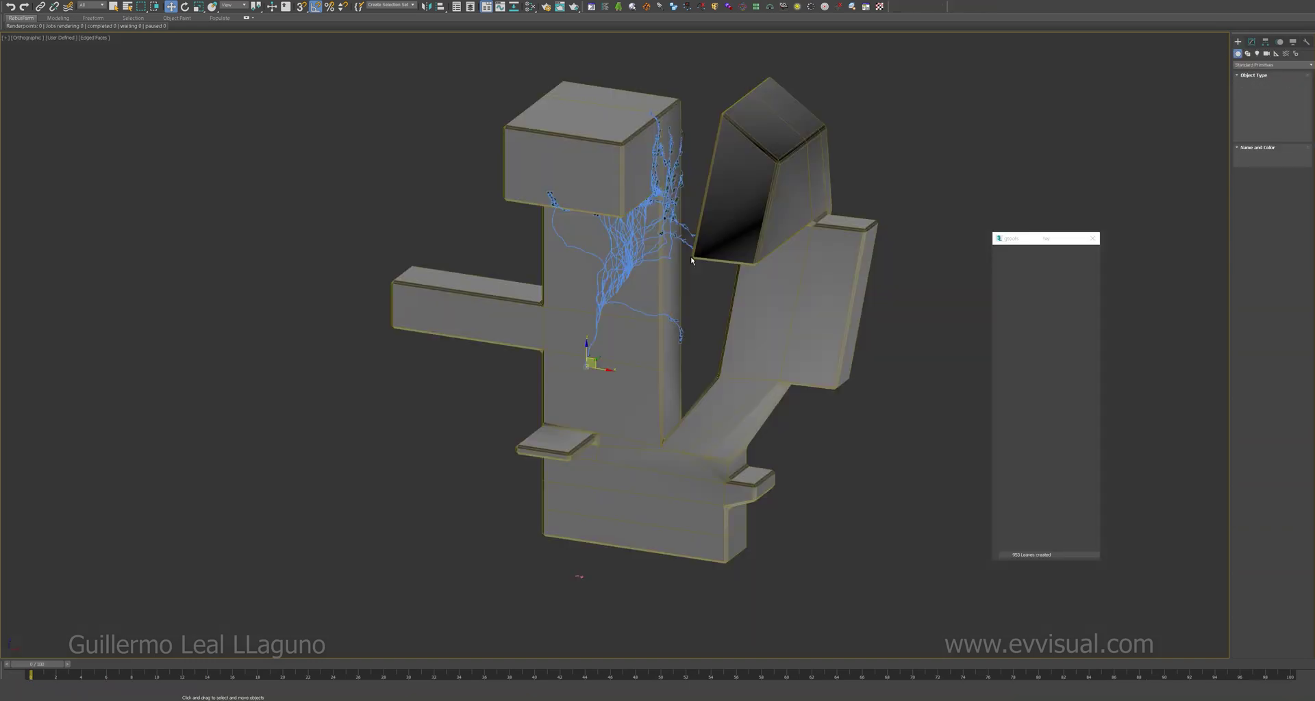
{"action": "scroll", "coordinate": [693, 205], "scroll_direction": "up", "scroll_amount": 5}
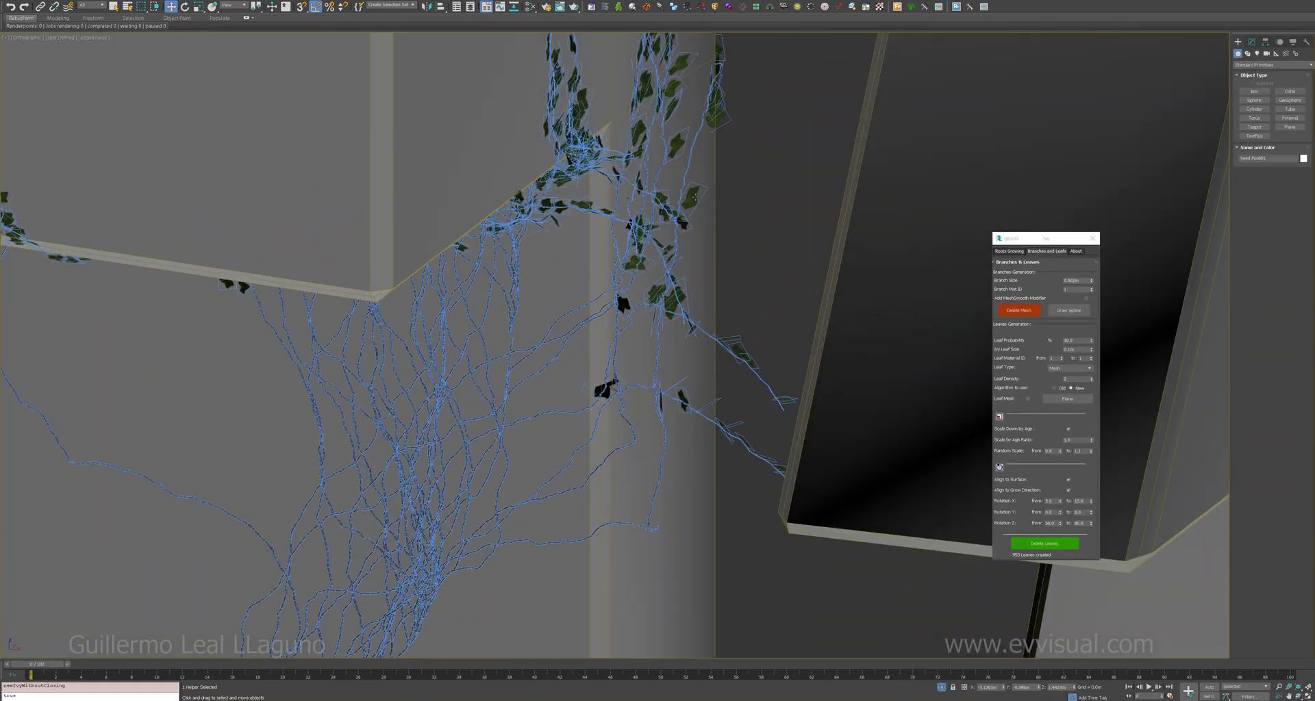
{"action": "scroll", "coordinate": [690, 323], "scroll_direction": "down", "scroll_amount": 8}
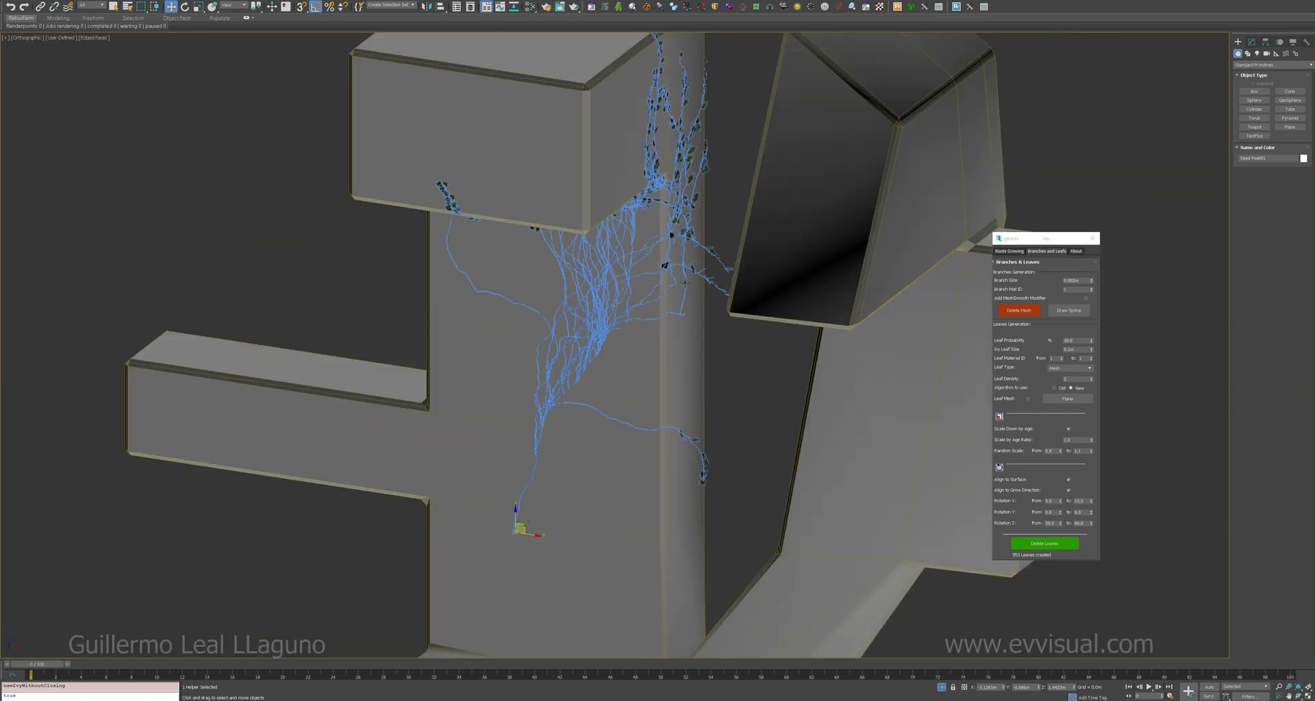
{"action": "scroll", "coordinate": [581, 363], "scroll_direction": "up", "scroll_amount": 5}
Select the custom leaf plane objects in the viewport.
{"action": "scroll", "coordinate": [500, 380], "scroll_direction": "up", "scroll_amount": 8}
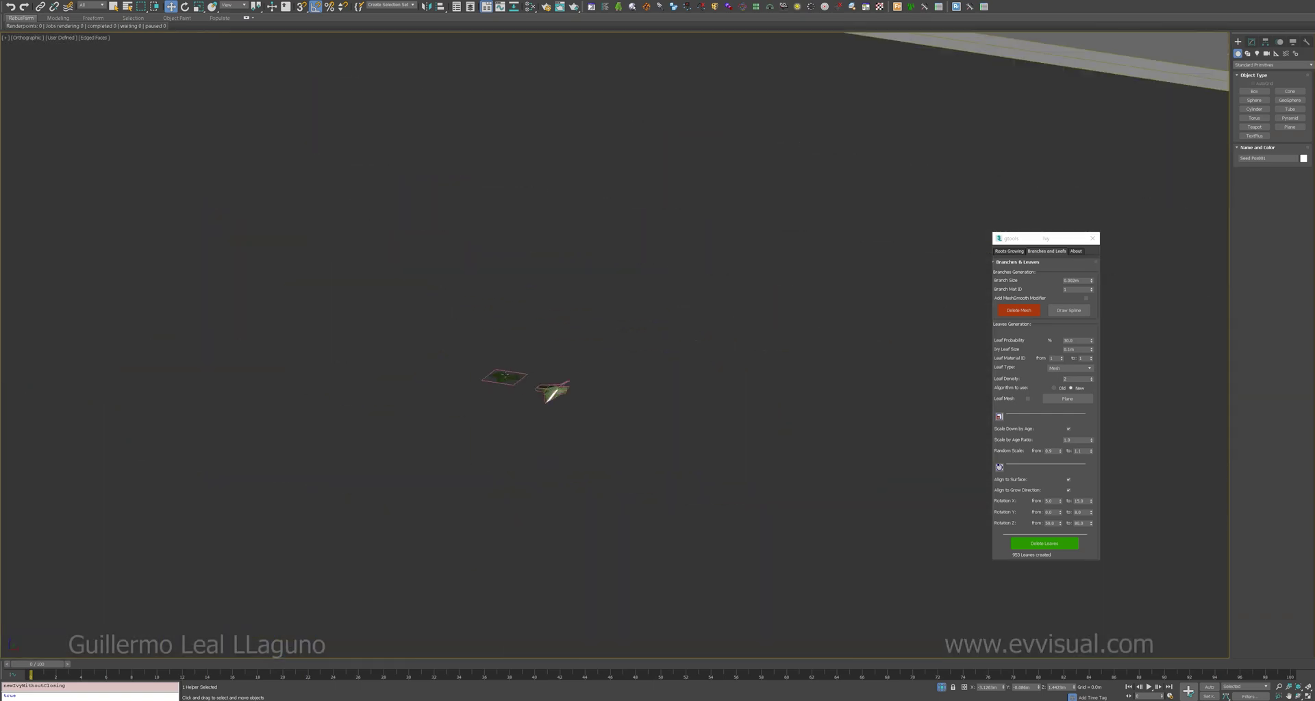
{"action": "left_click", "coordinate": [508, 384]}
{"action": "left_click", "coordinate": [561, 433]}
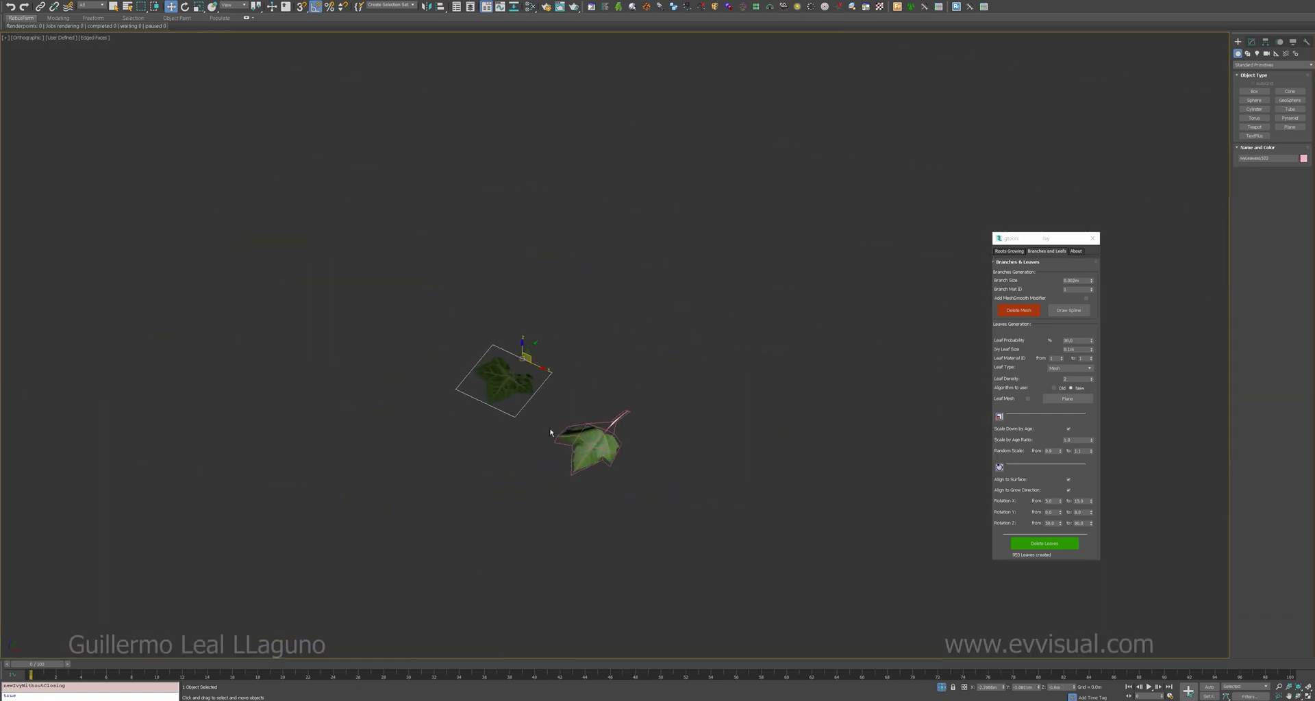
{"action": "scroll", "coordinate": [558, 434], "scroll_direction": "up", "scroll_amount": 3}
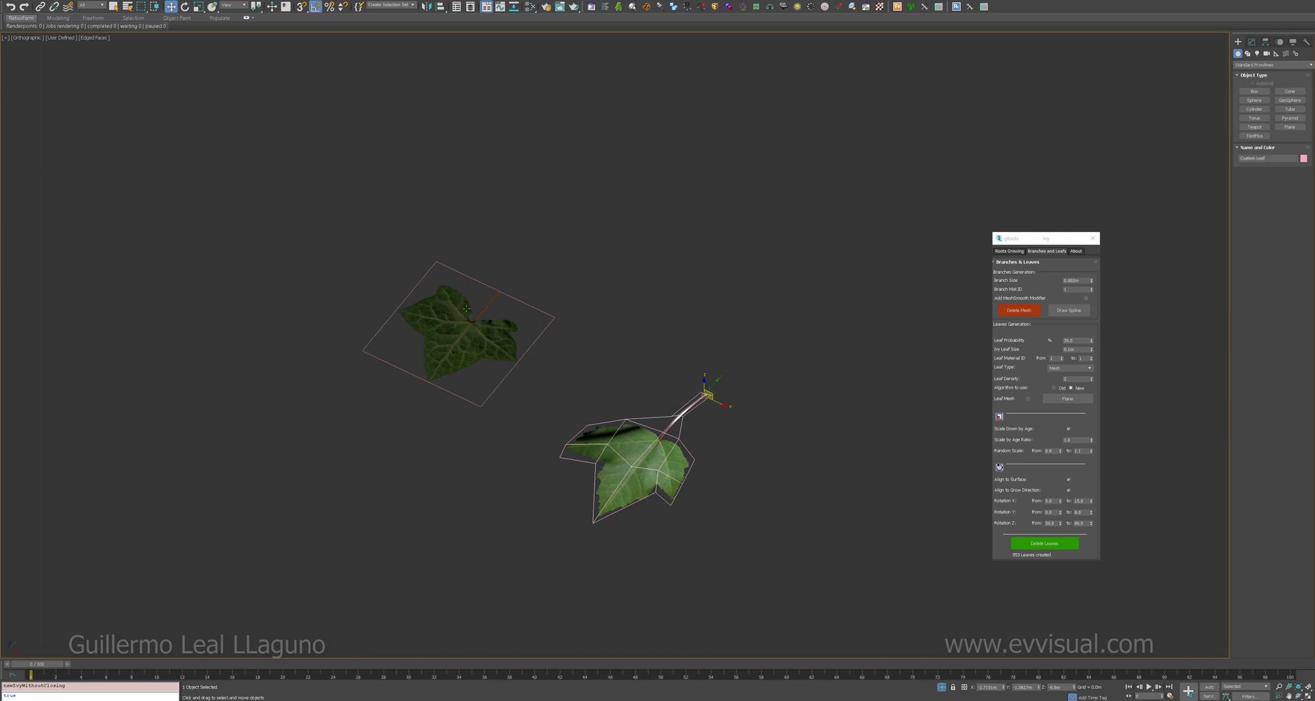
{"action": "left_click", "coordinate": [484, 322]}
{"action": "middle_click_drag", "start_coordinate": [581, 365], "coordinate": [613, 376], "text": "alt"}
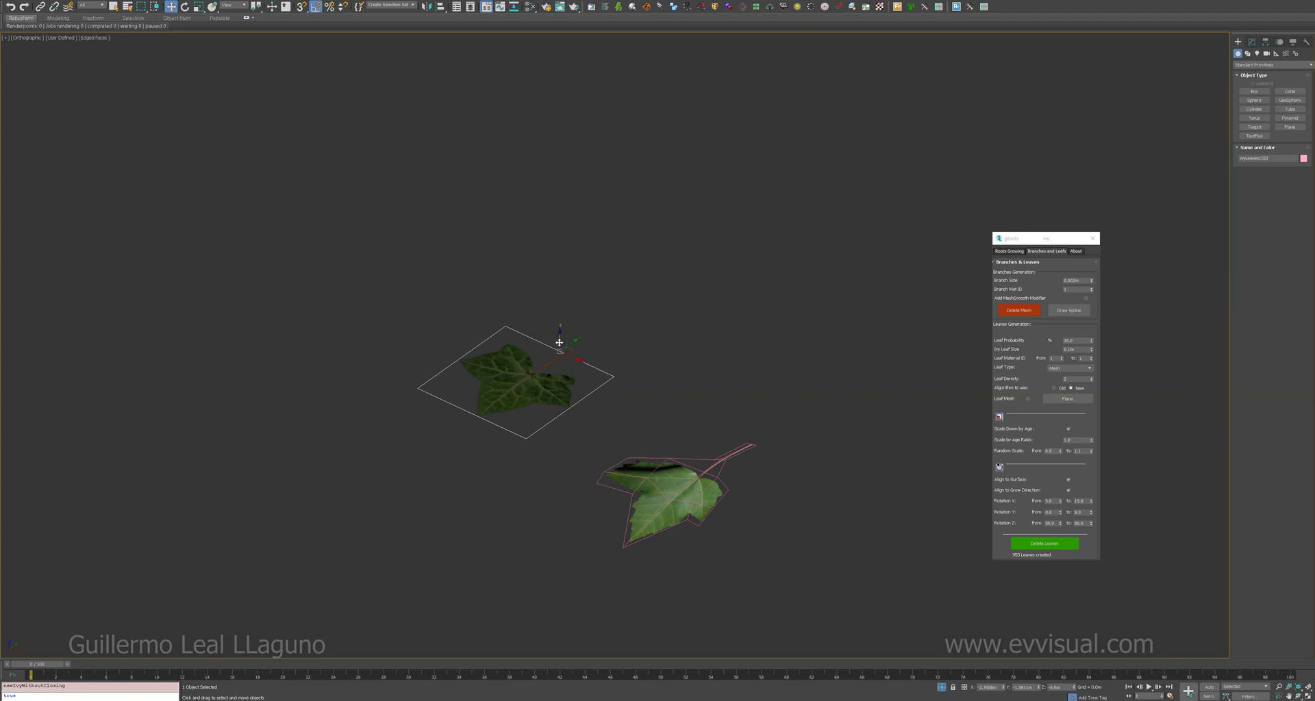
{"action": "left_click", "coordinate": [753, 443]}
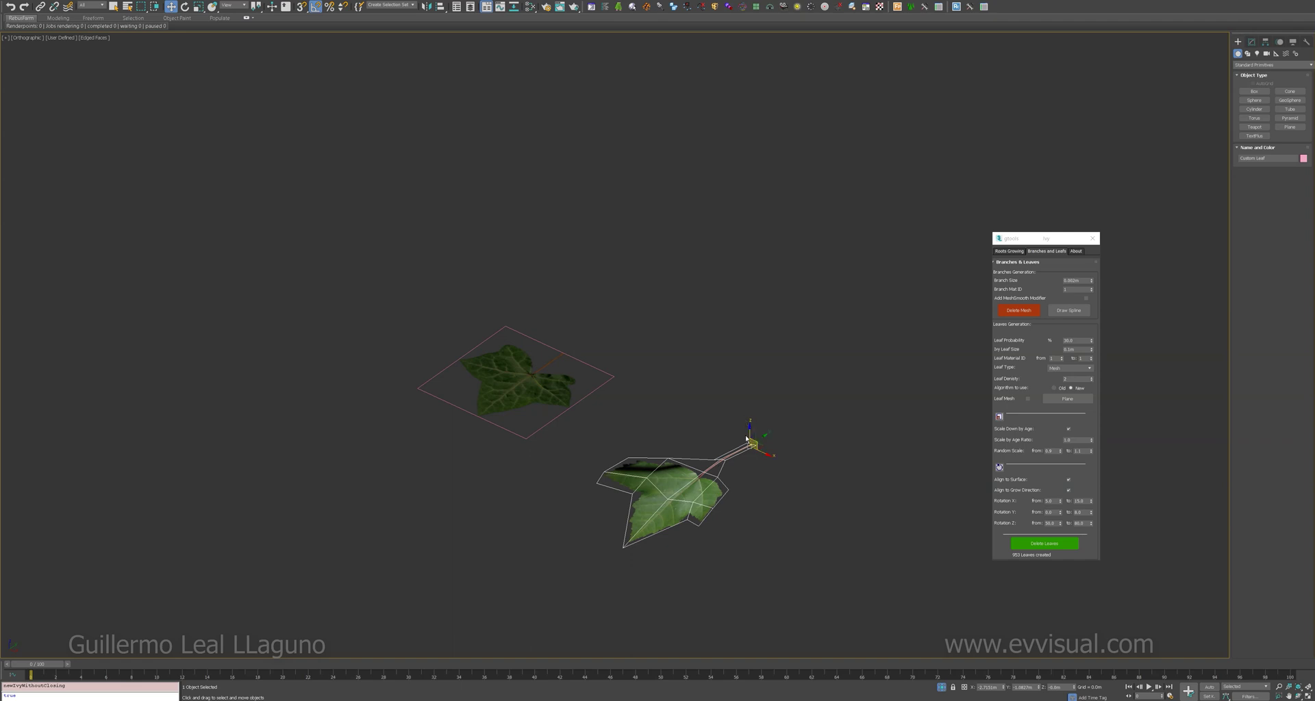
{"action": "left_click", "coordinate": [533, 373]}
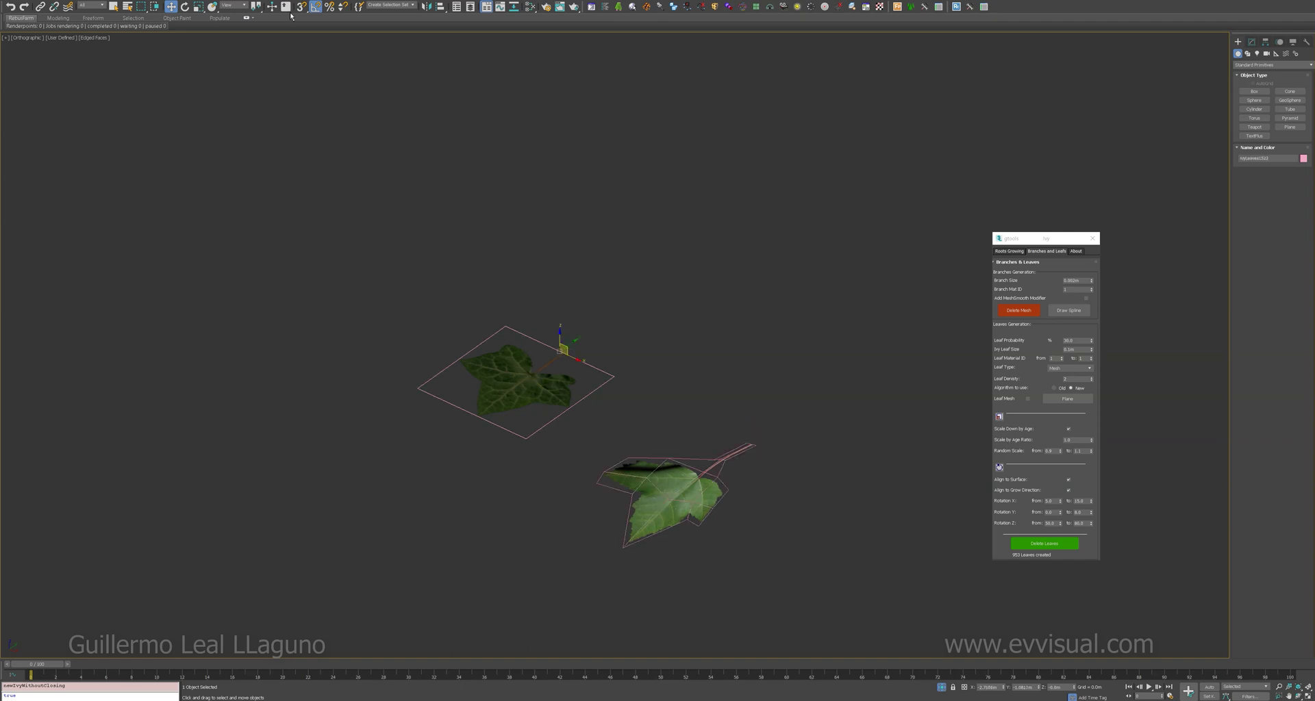
Change the scene display units to Generic Units in Units Setup.
{"action": "left_click", "coordinate": [315, 4]}
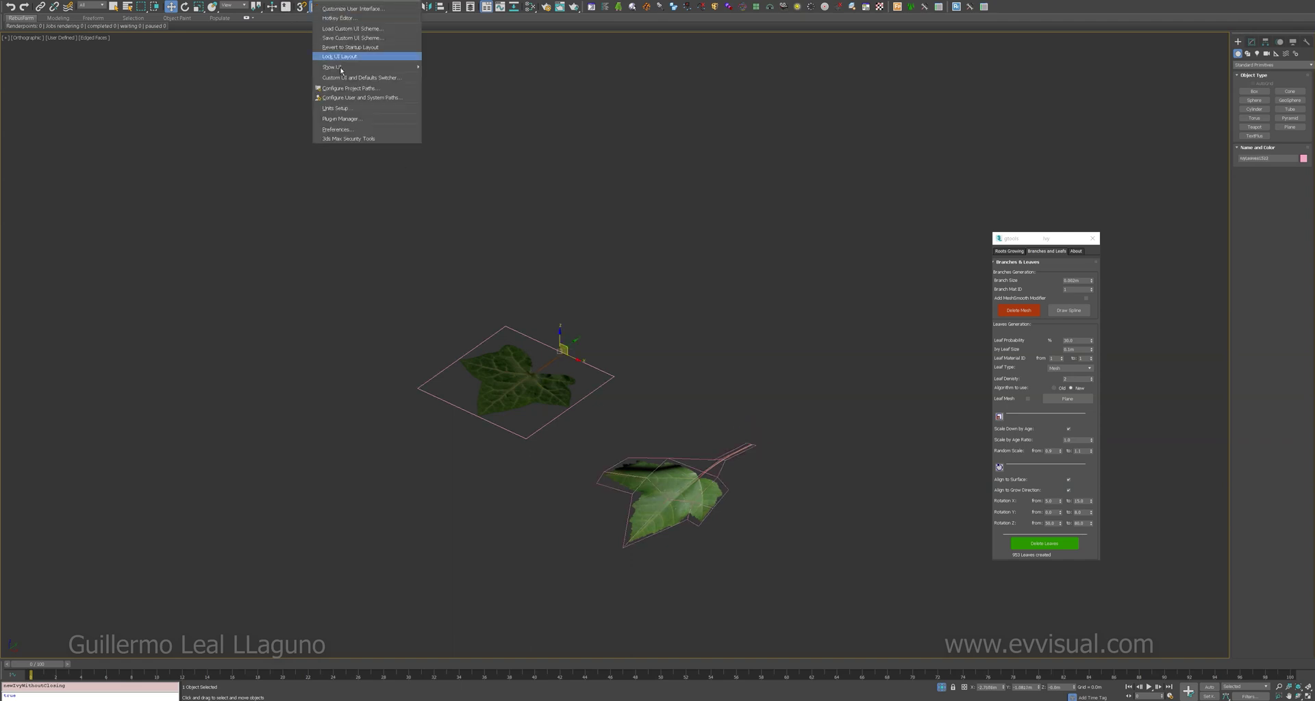
{"action": "left_click", "coordinate": [336, 108]}
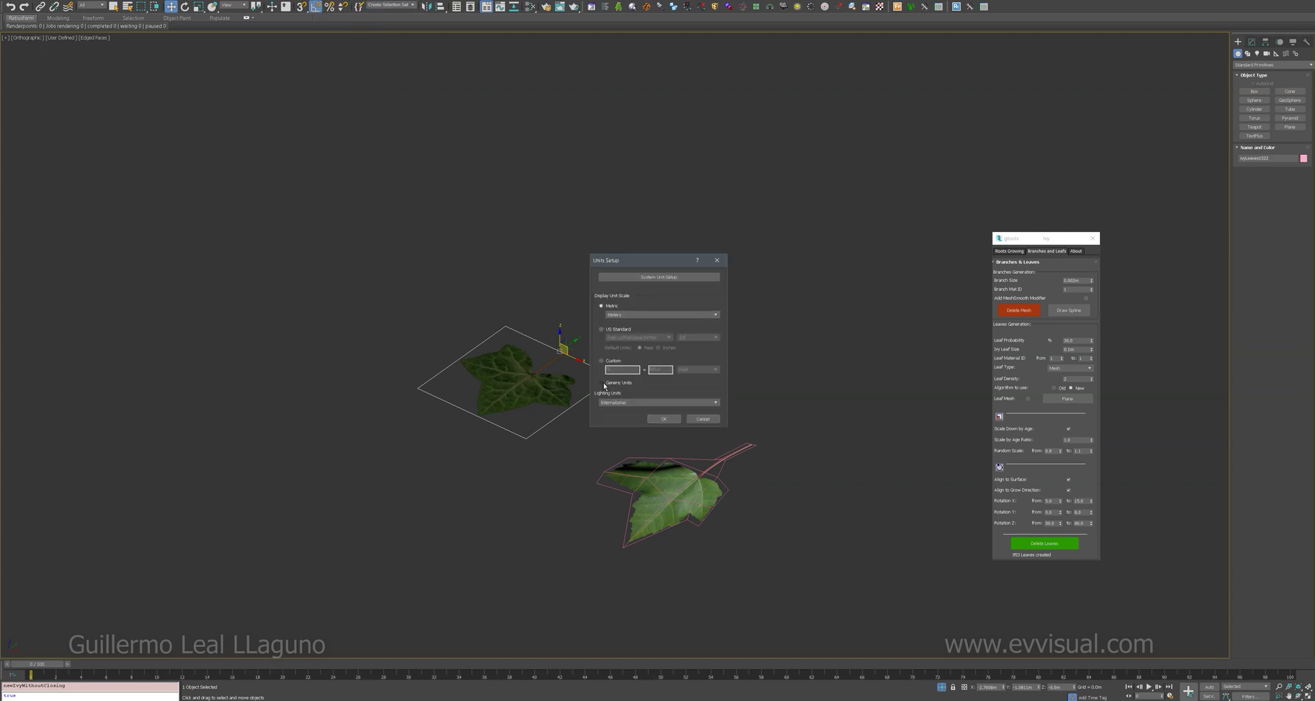
{"action": "left_click", "coordinate": [601, 384]}
{"action": "left_click", "coordinate": [662, 418]}
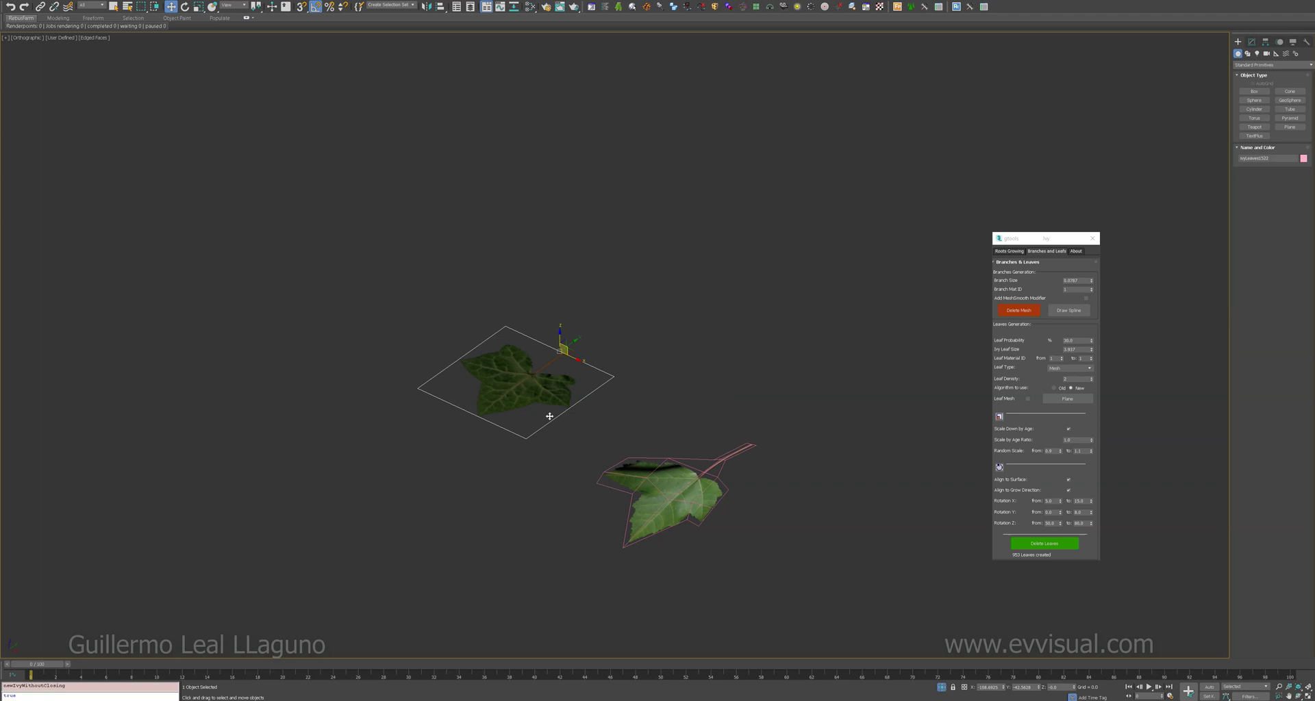
Switch the display units back to metric in Units Setup.
{"action": "left_click", "coordinate": [1251, 41]}
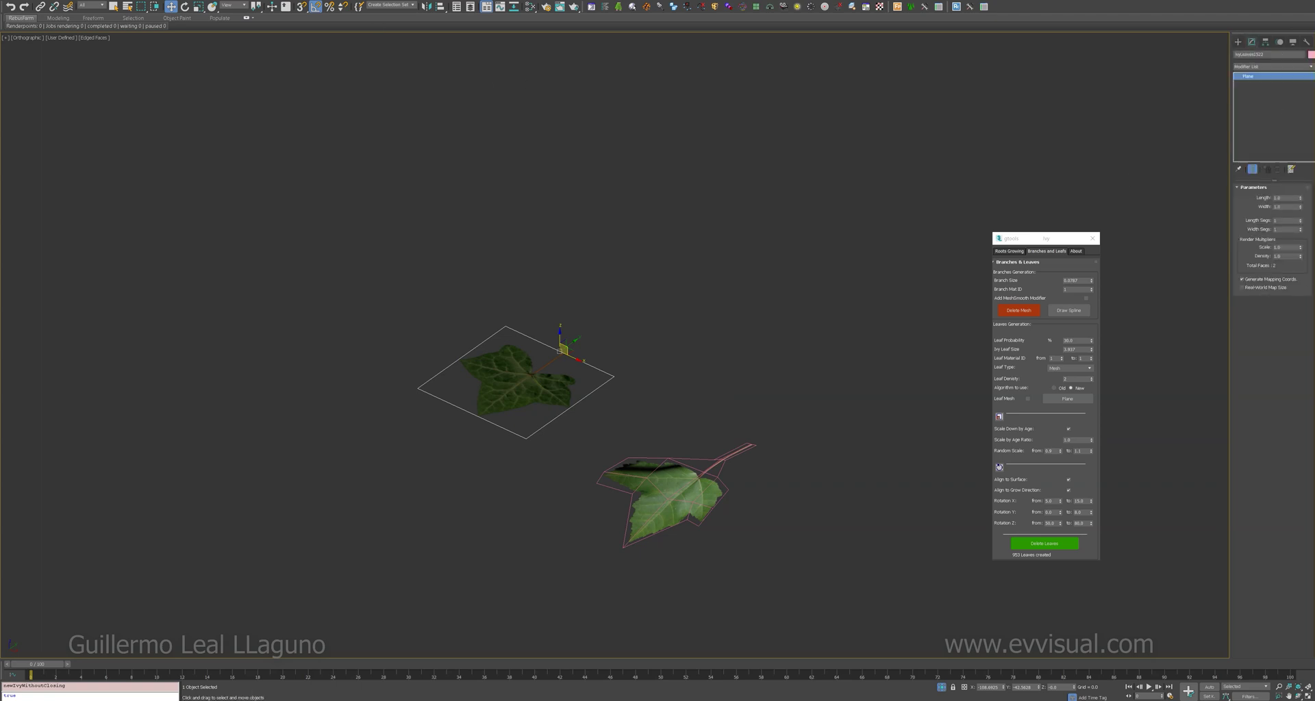
{"action": "right_click", "coordinate": [314, 16]}
{"action": "left_click", "coordinate": [356, 110]}
{"action": "left_click", "coordinate": [602, 278]}
{"action": "left_click", "coordinate": [663, 419]}
Enable Leaf Mesh and pick the custom leaf plane as the leaf shape.
{"action": "scroll", "coordinate": [663, 434], "scroll_direction": "down", "scroll_amount": 5}
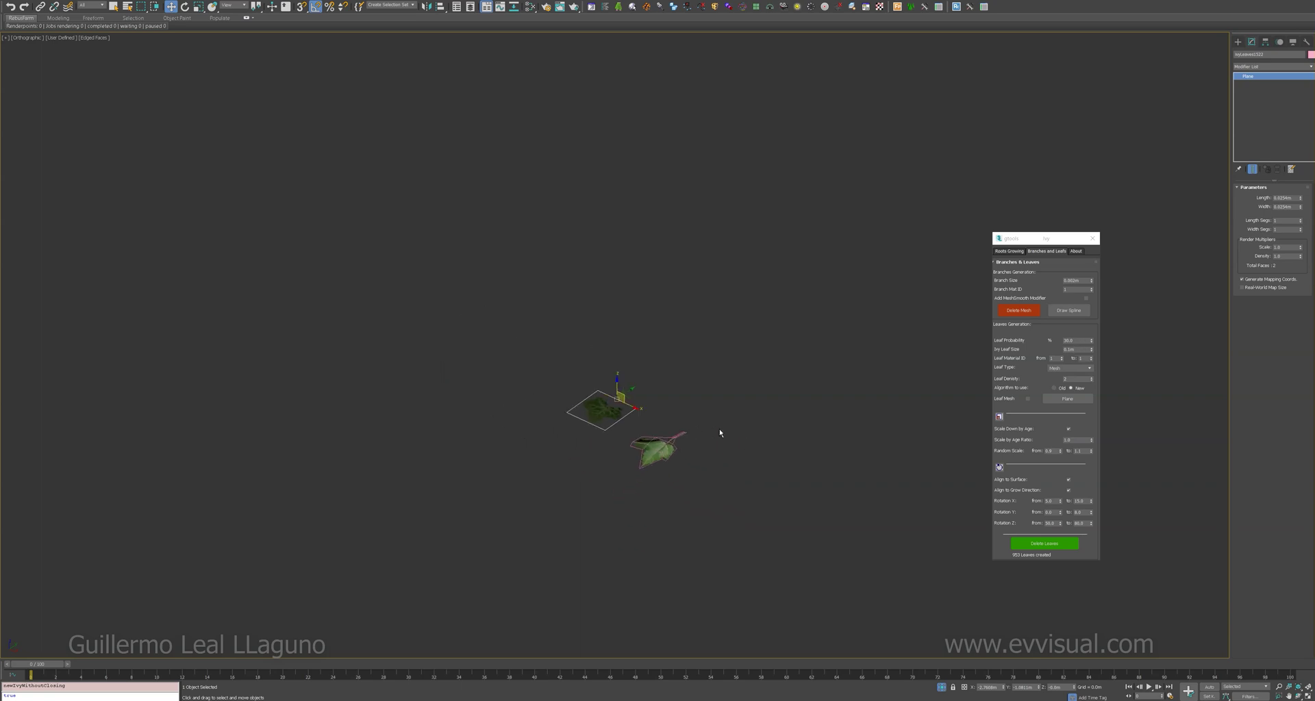
{"action": "scroll", "coordinate": [719, 432], "scroll_direction": "up", "scroll_amount": 3}
{"action": "left_click", "coordinate": [690, 472]}
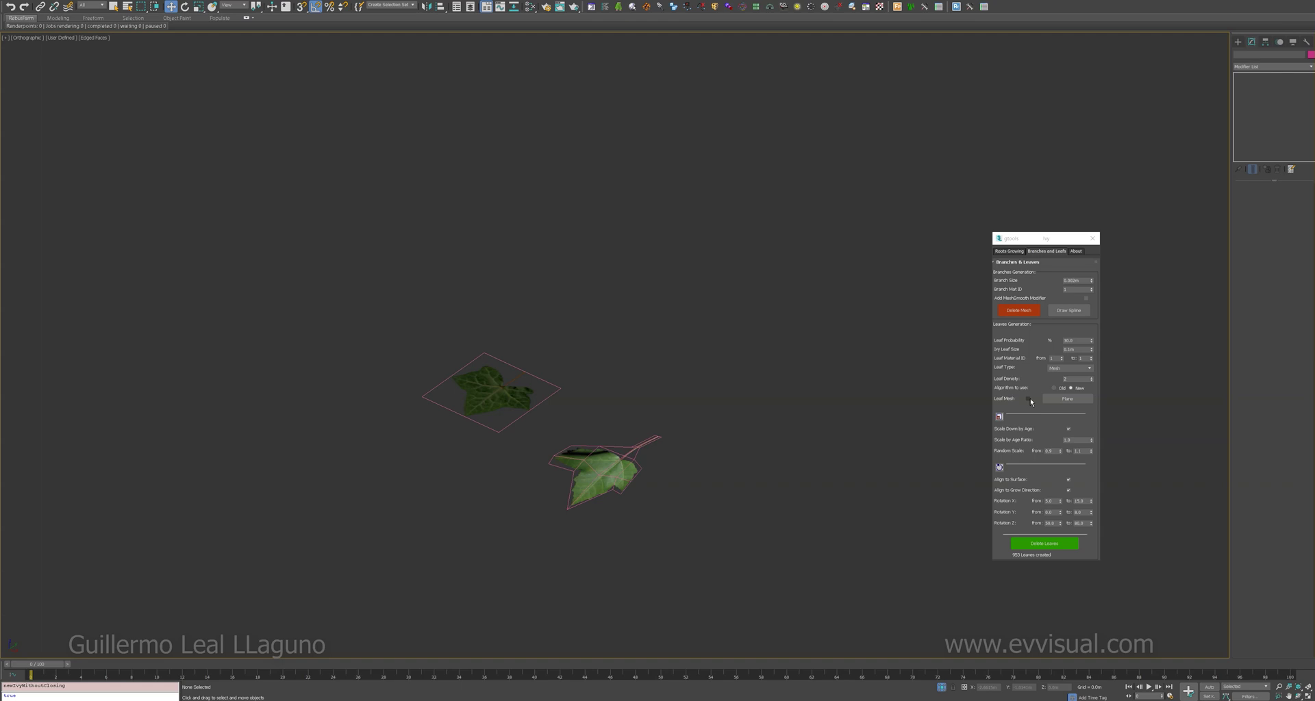
{"action": "left_click", "coordinate": [1029, 399]}
{"action": "left_click", "coordinate": [1066, 399]}
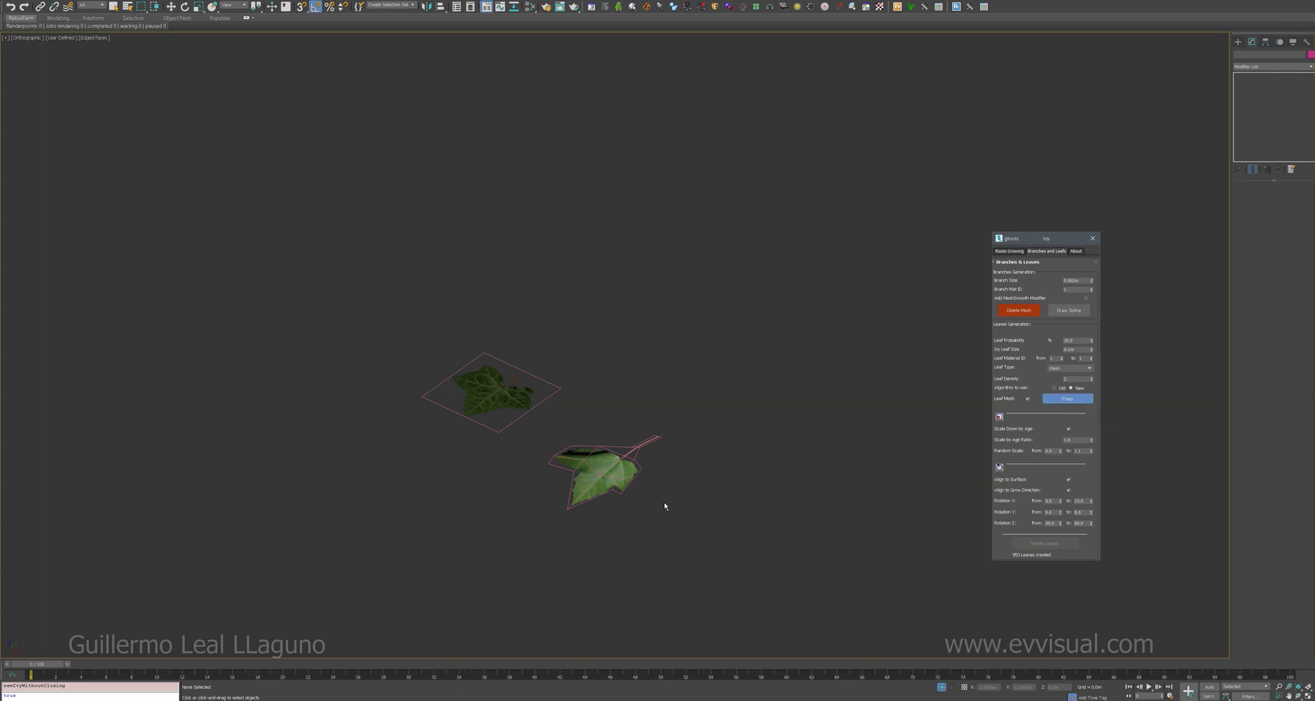
{"action": "left_click", "coordinate": [612, 468]}
Create leaves on the building's ivy and select the generated leaves object.
{"action": "middle_click_drag", "start_coordinate": [666, 385], "coordinate": [1042, 537]}
{"action": "scroll", "coordinate": [713, 525], "scroll_direction": "down", "scroll_amount": 4}
{"action": "key", "text": "alt+q"}
{"action": "left_click", "coordinate": [1043, 543]}
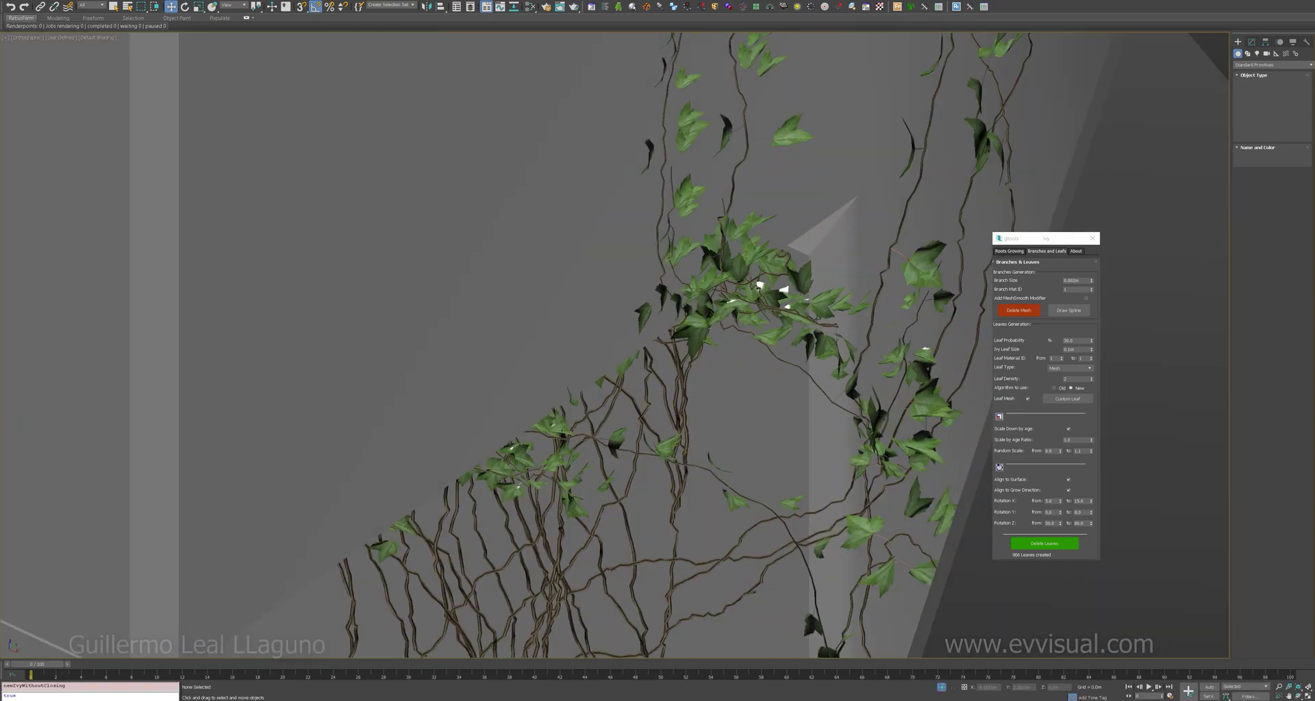
{"action": "left_click", "coordinate": [805, 370]}
{"action": "key", "text": "F4"}
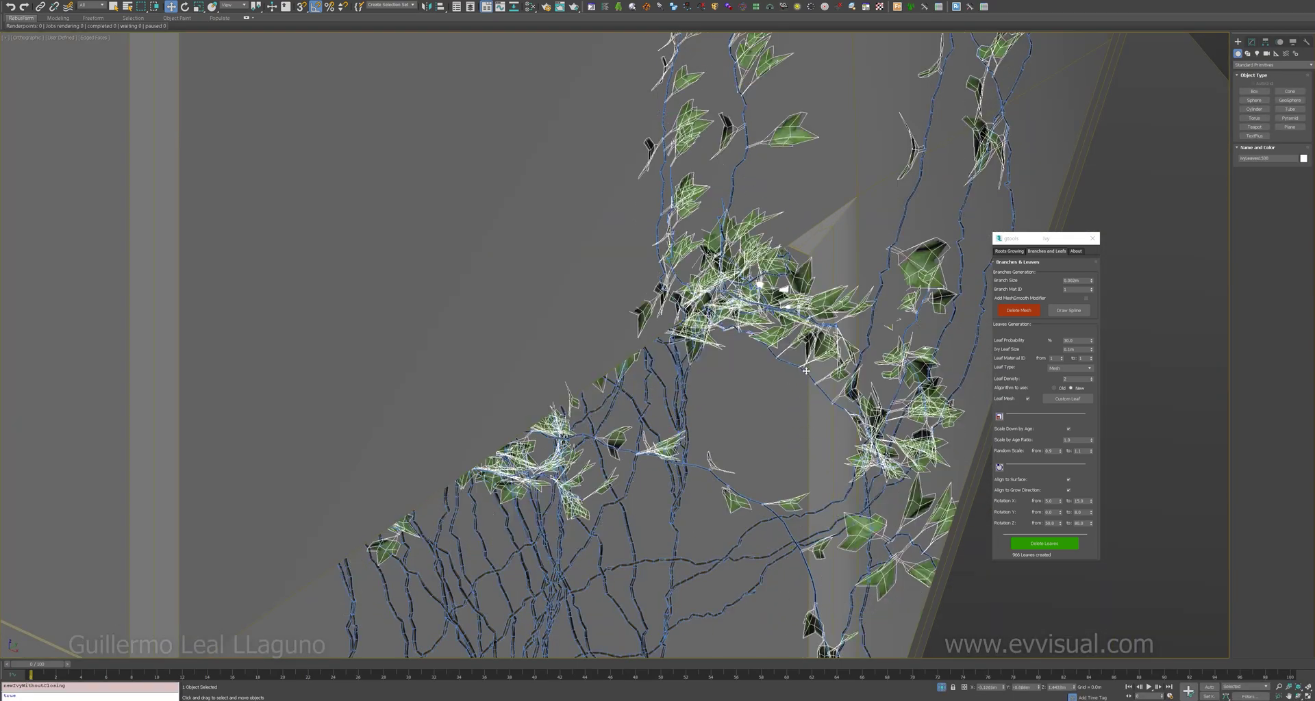
{"action": "middle_click_drag", "start_coordinate": [806, 383], "coordinate": [753, 342], "text": "alt"}
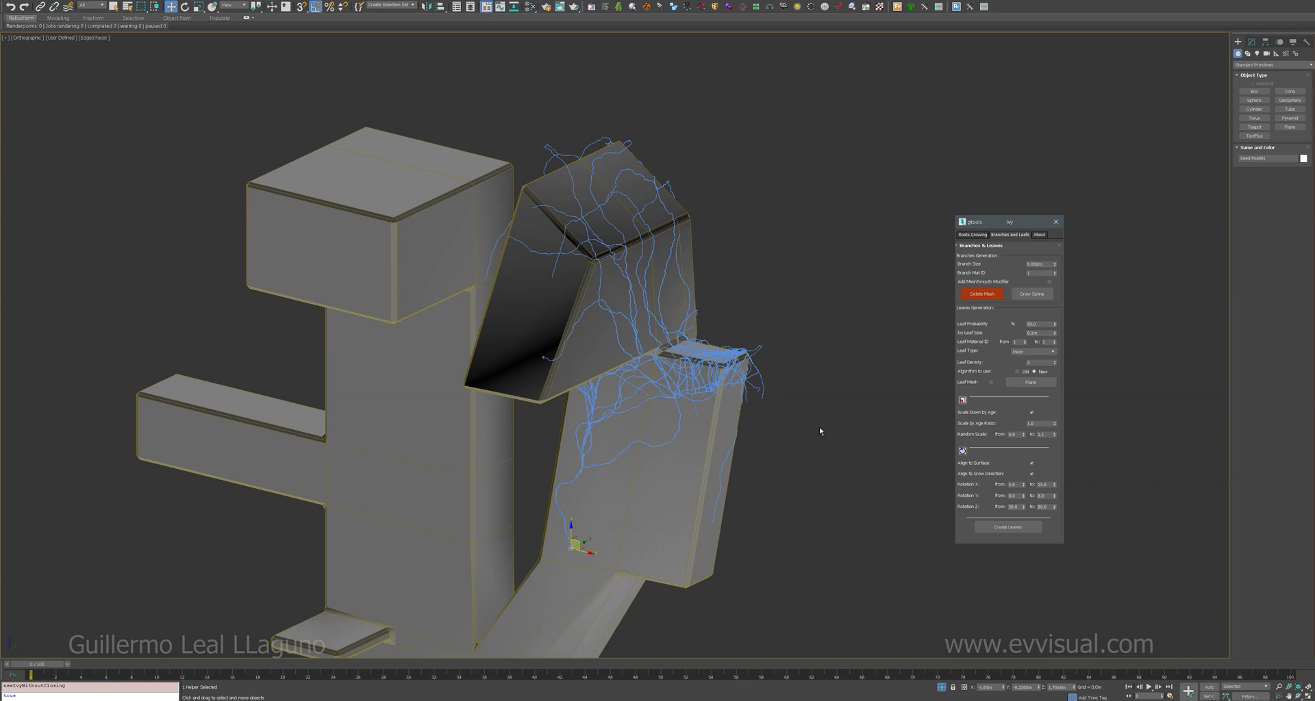
Create leaves with the Old algorithm on the tilted block's ivy, checking them with Edged Faces toggled.
{"action": "scroll", "coordinate": [774, 424], "scroll_direction": "up", "scroll_amount": 3}
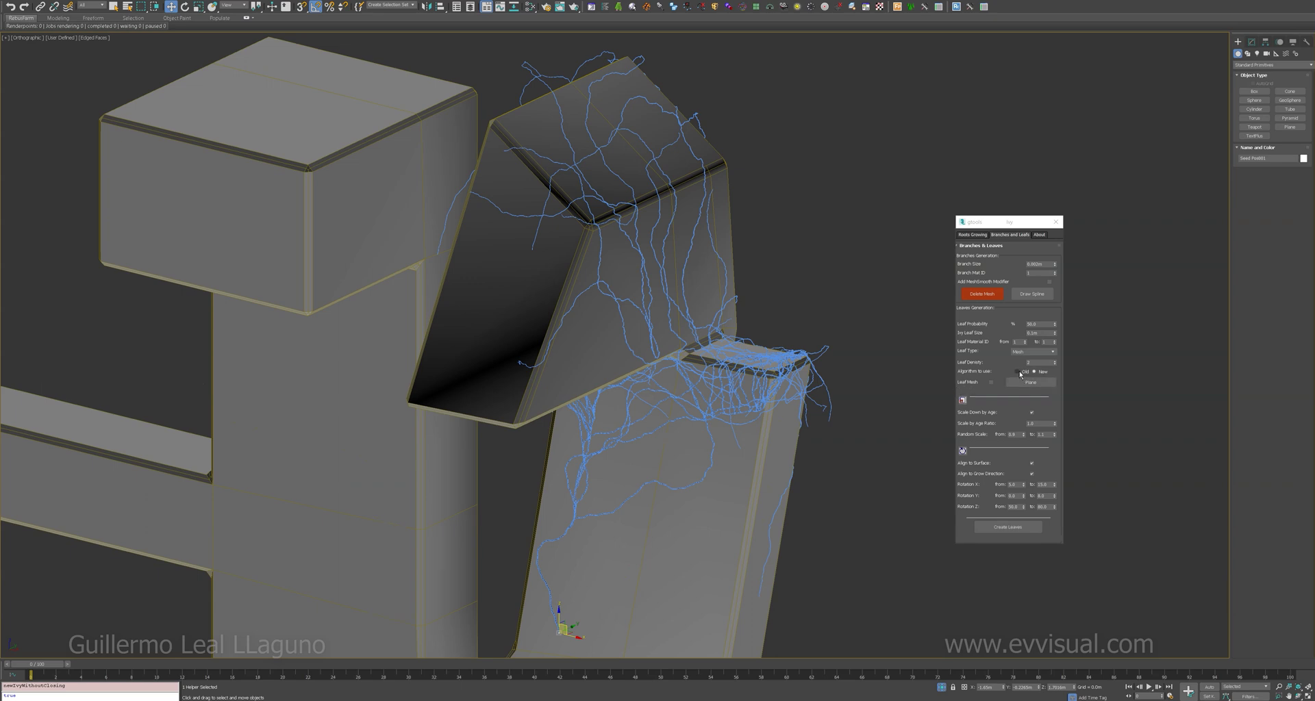
{"action": "left_click", "coordinate": [1008, 527]}
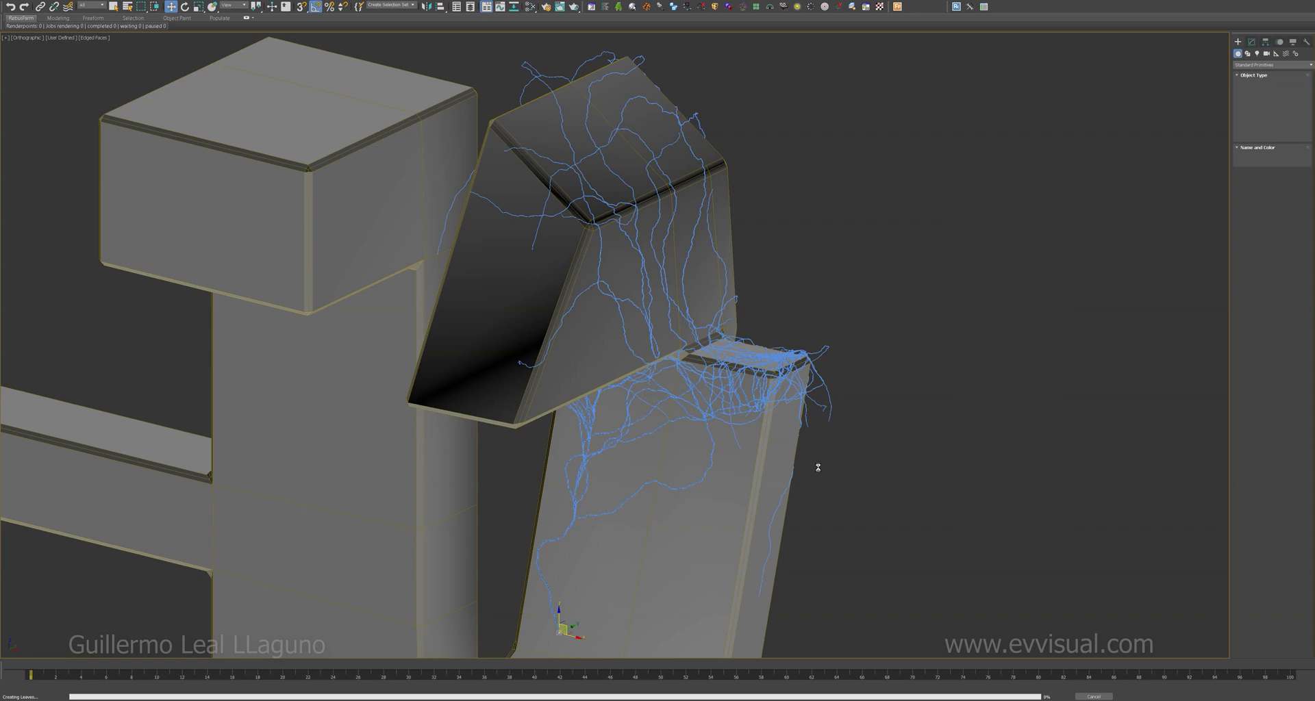
{"action": "middle_click_drag", "start_coordinate": [749, 410], "coordinate": [677, 414], "text": "alt"}
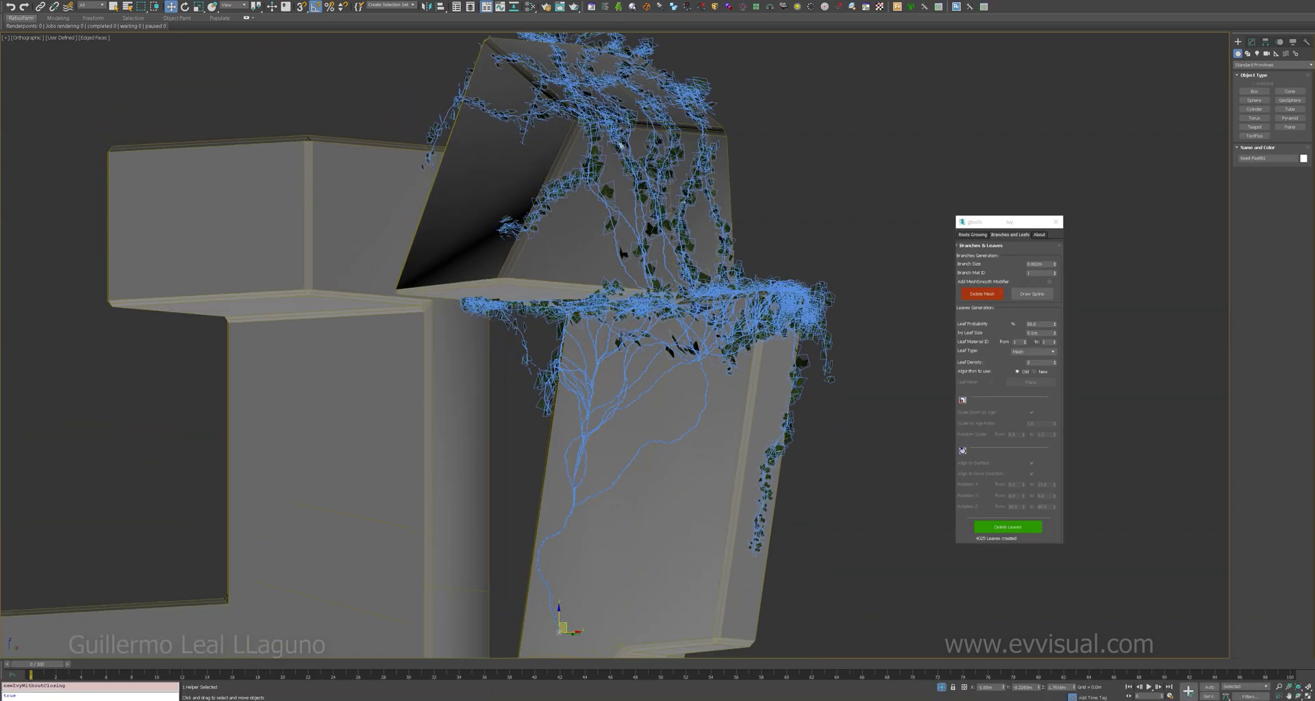
{"action": "mouse_move", "coordinate": [765, 301]}
{"action": "middle_mouse_down"}
{"action": "mouse_move", "coordinate": [765, 402]}
{"action": "mouse_move", "coordinate": [714, 411]}
{"action": "mouse_move", "coordinate": [724, 387]}
{"action": "mouse_move", "coordinate": [756, 376]}
{"action": "mouse_move", "coordinate": [719, 395]}
{"action": "middle_mouse_up"}
{"action": "scroll", "coordinate": [765, 402], "scroll_direction": "up", "scroll_amount": 2}
{"action": "key", "text": "F4"}
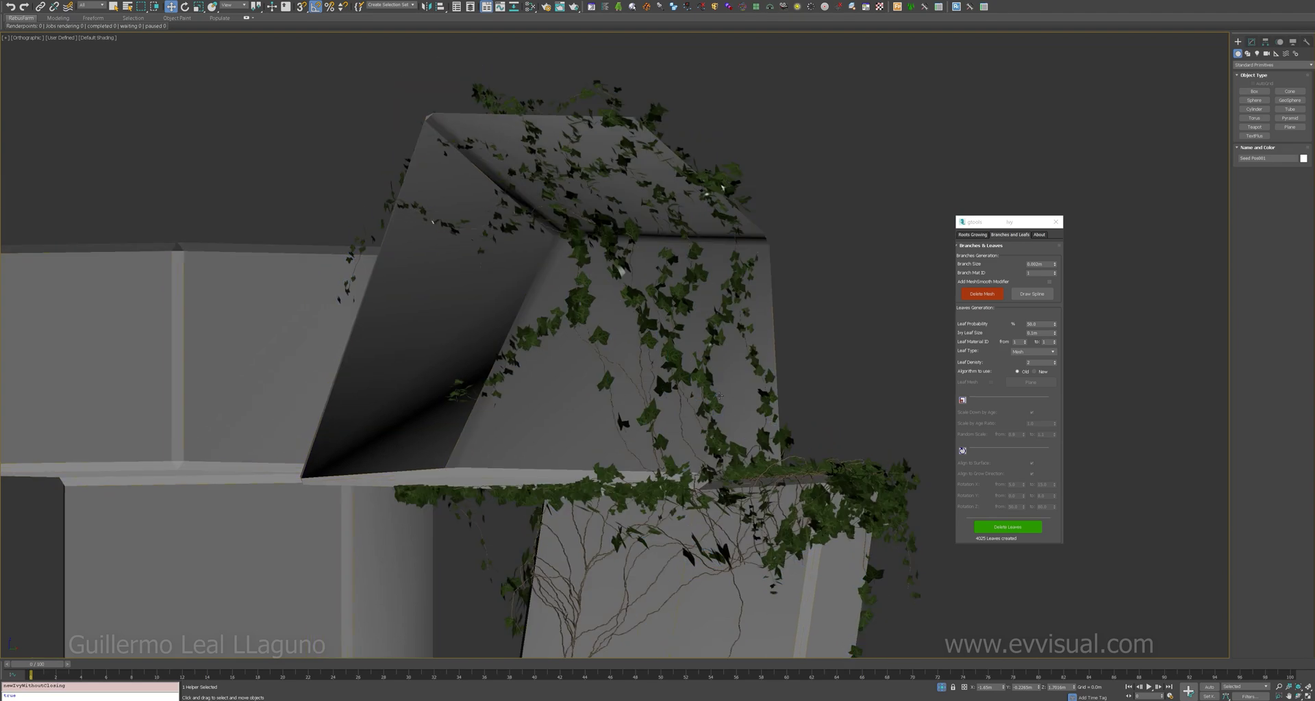
{"action": "middle_click_drag", "start_coordinate": [693, 340], "coordinate": [687, 322]}
{"action": "key", "text": "F4"}
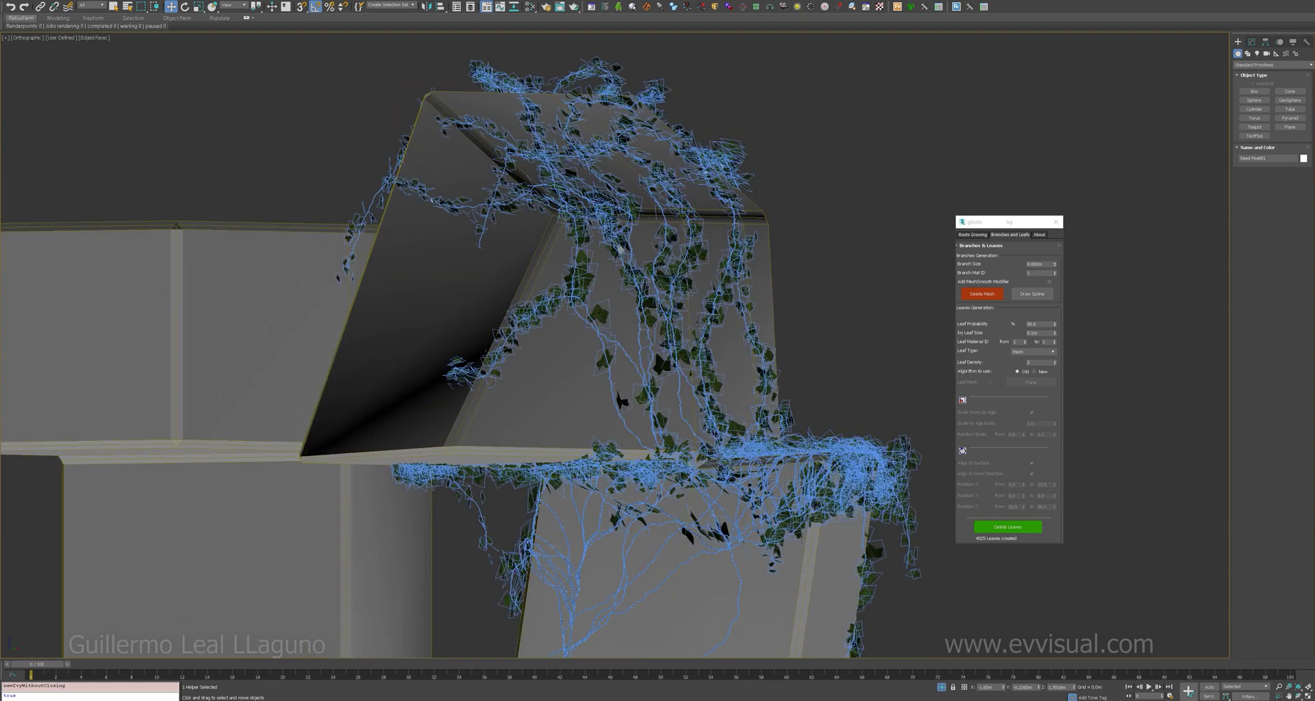
Switch the leaf Algorithm to New, inspect the regenerated leaves, and uncheck Scale Down by Age.
{"action": "left_click", "coordinate": [1037, 372]}
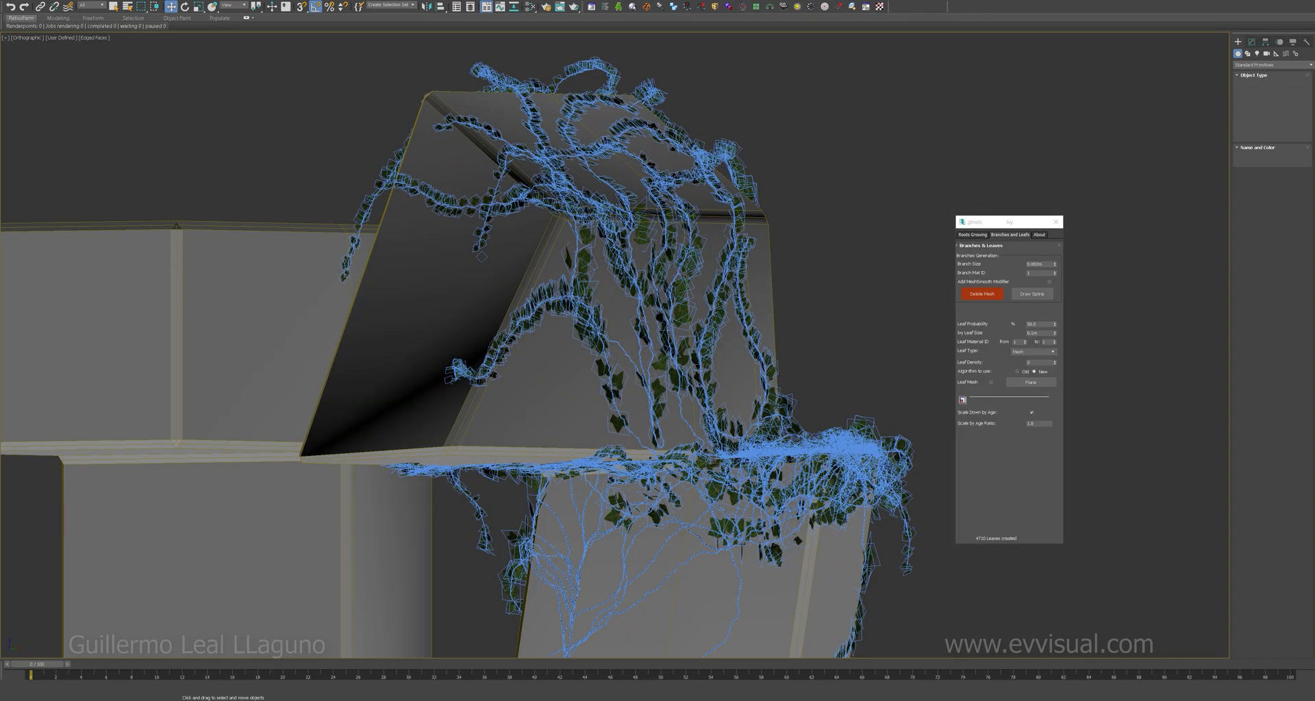
{"action": "mouse_move", "coordinate": [691, 295]}
{"action": "middle_mouse_down", "text": "alt"}
{"action": "mouse_move", "coordinate": [705, 326]}
{"action": "mouse_move", "coordinate": [659, 256]}
{"action": "mouse_move", "coordinate": [713, 239]}
{"action": "middle_mouse_up", "text": "alt"}
{"action": "key", "text": "F4"}
{"action": "key", "text": "F4"}
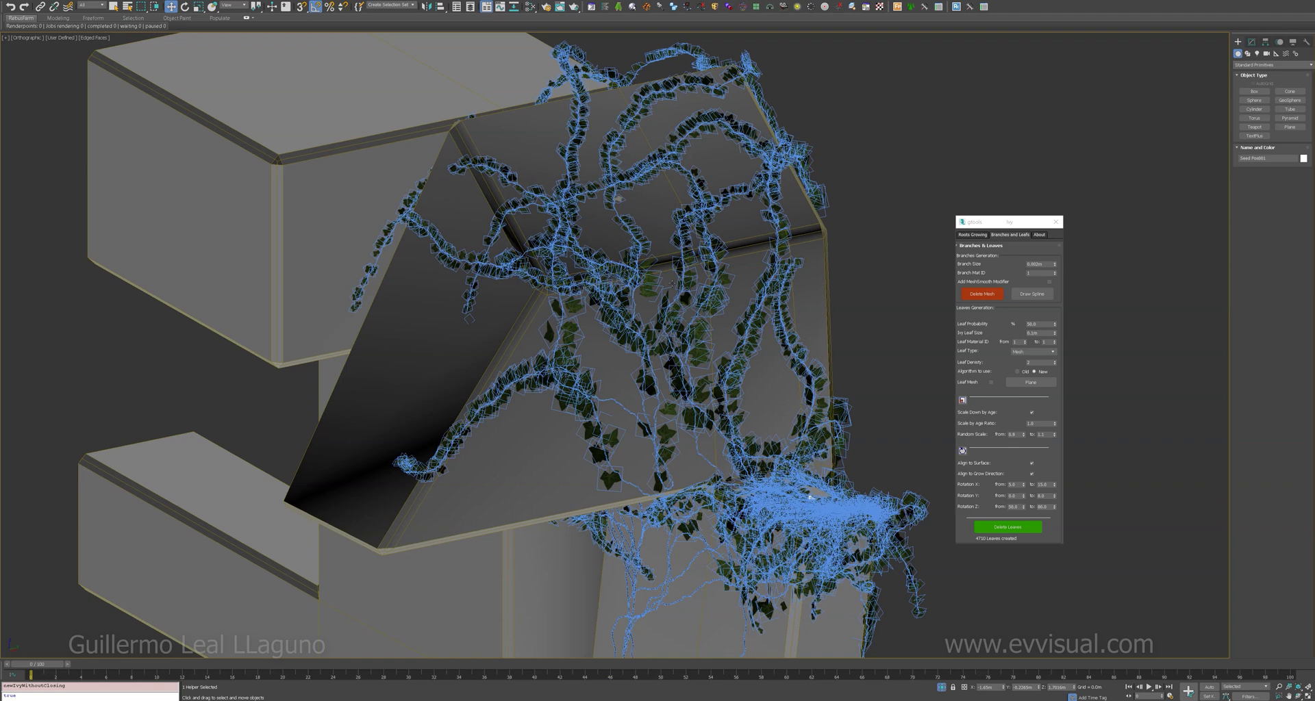
{"action": "mouse_move", "coordinate": [672, 283]}
{"action": "middle_mouse_down", "text": "alt"}
{"action": "mouse_move", "coordinate": [674, 299]}
{"action": "mouse_move", "coordinate": [680, 262]}
{"action": "middle_mouse_up", "text": "alt"}
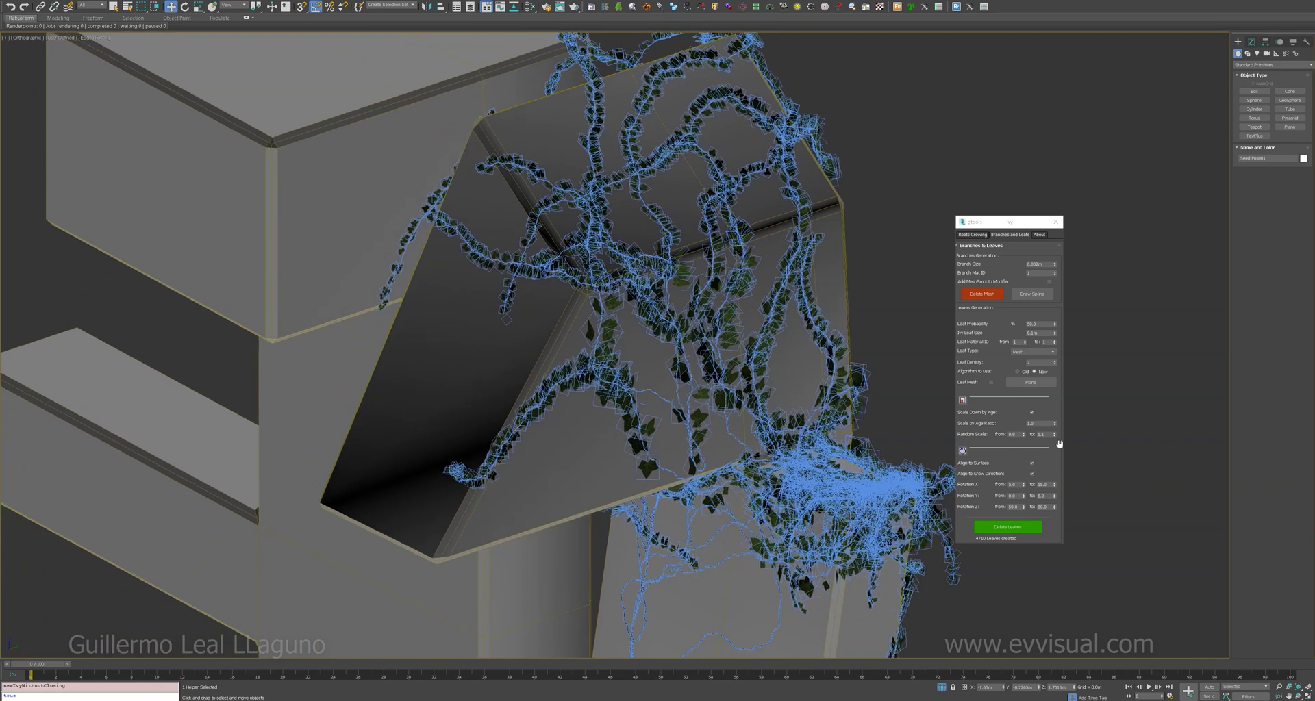
{"action": "left_click", "coordinate": [1032, 413]}
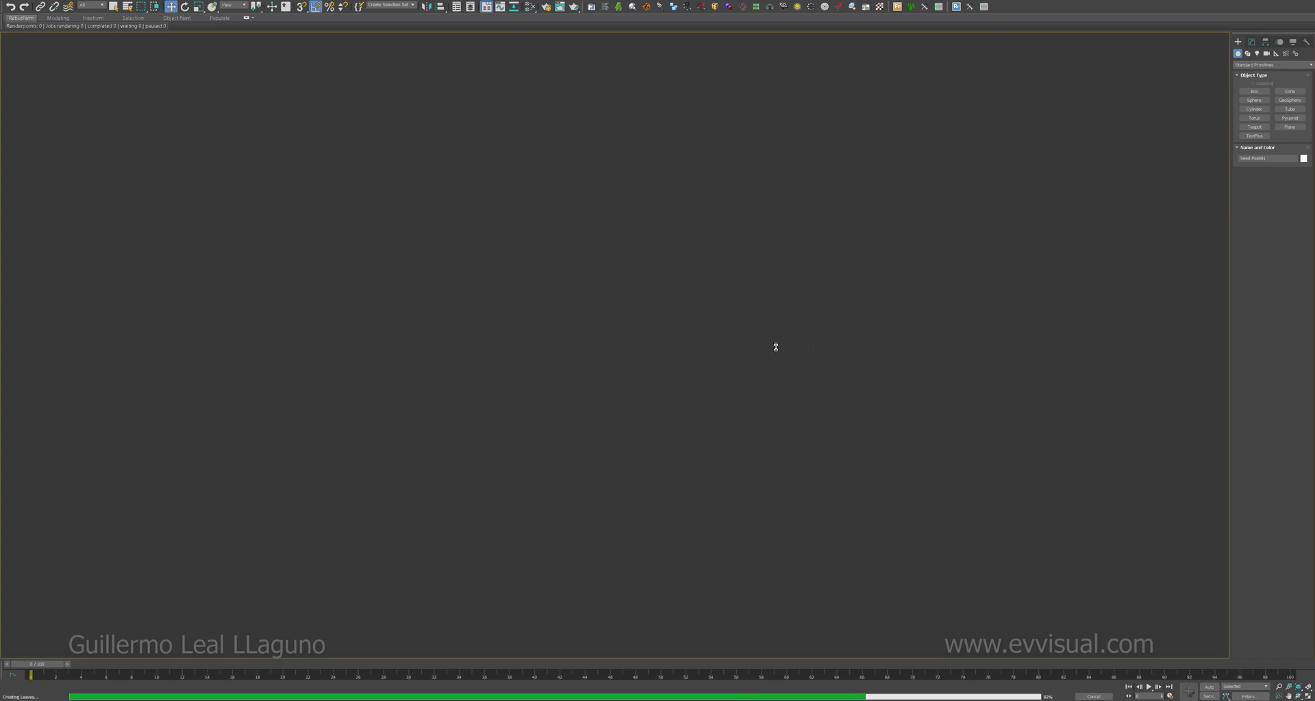
Compare the leaves without age shrinking, then re-enable Scale Down by Age.
{"action": "scroll", "coordinate": [776, 320], "scroll_direction": "up", "scroll_amount": 3}
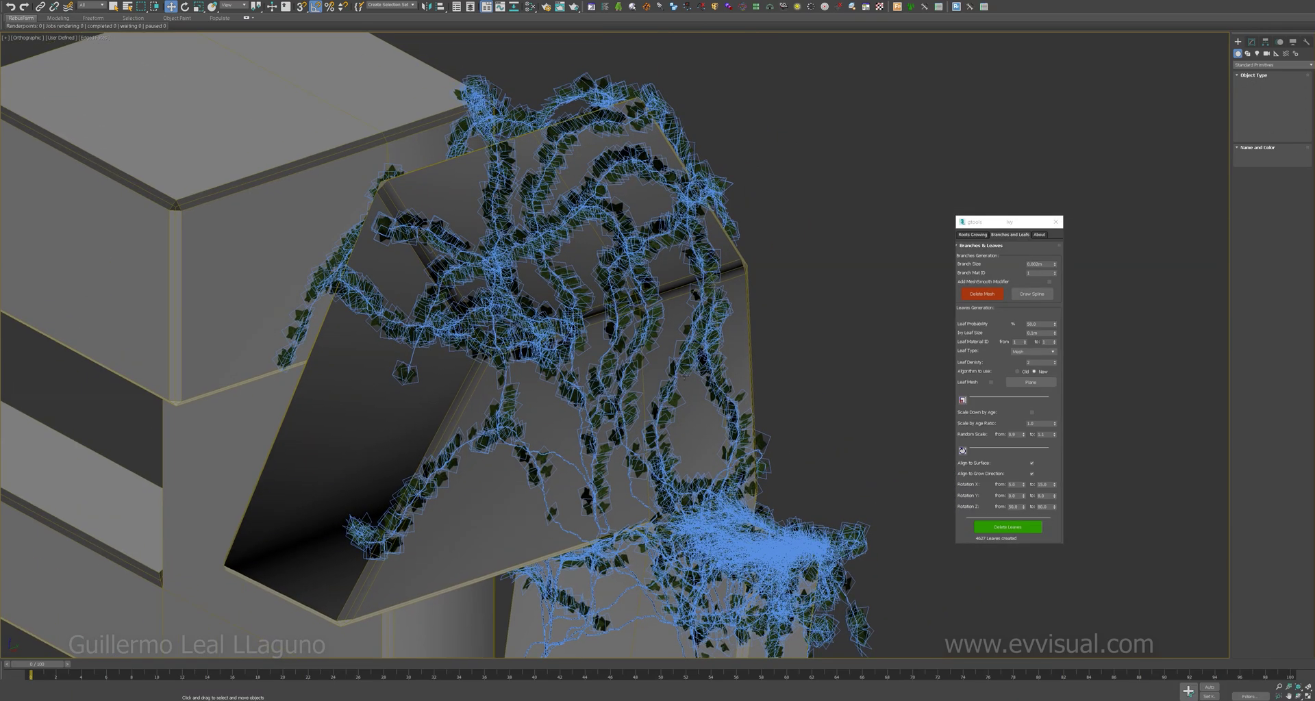
{"action": "key", "text": "F4"}
{"action": "middle_click_drag", "start_coordinate": [678, 352], "coordinate": [765, 404], "text": "alt"}
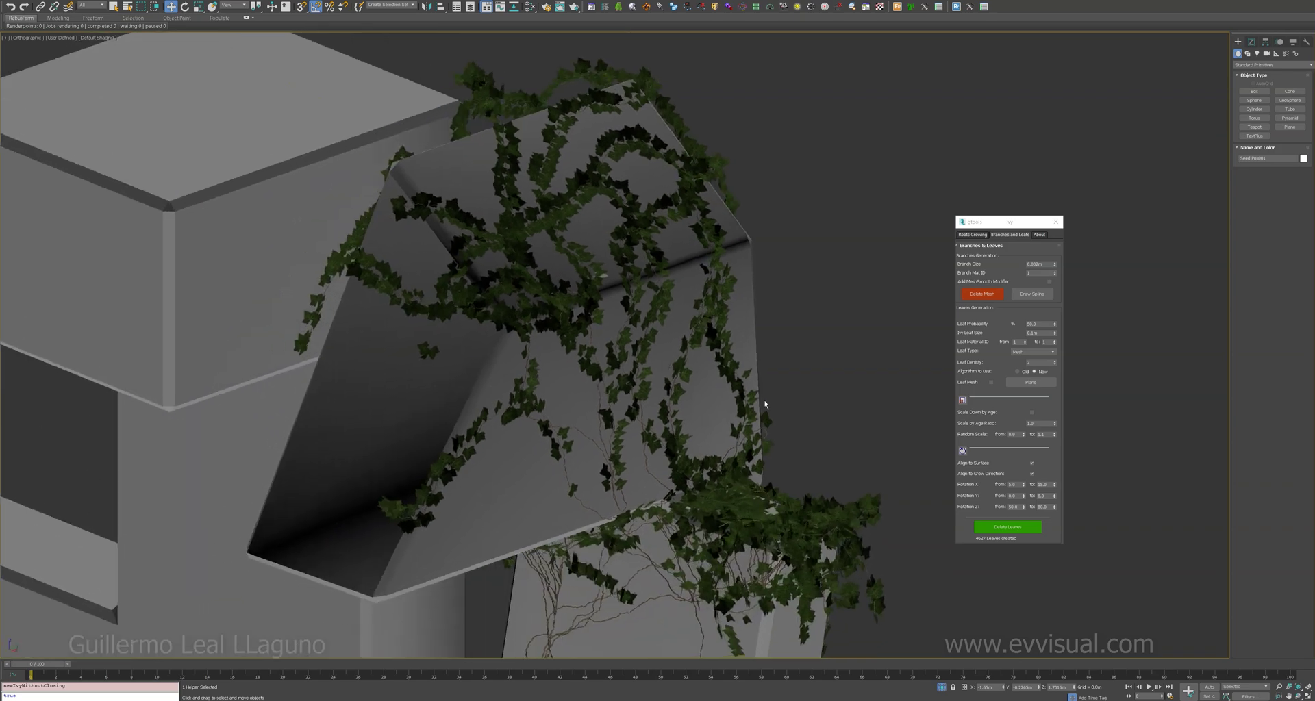
{"action": "left_click", "coordinate": [1031, 412]}
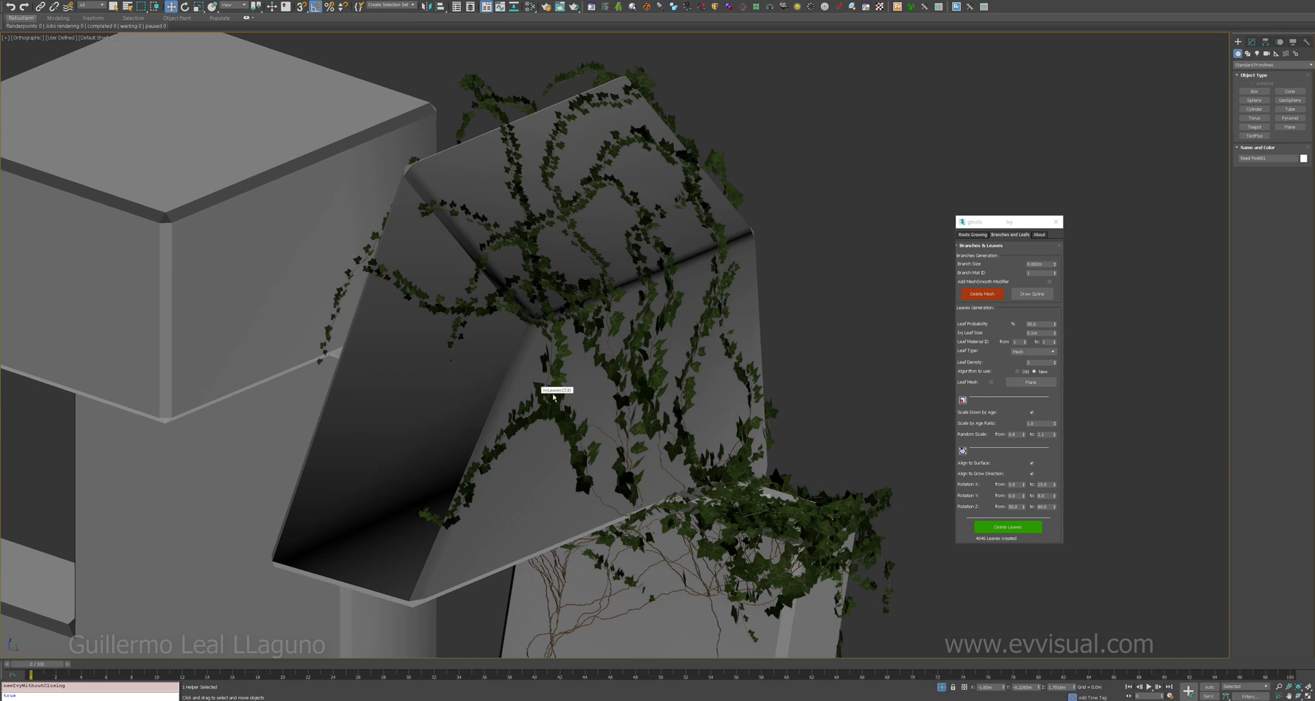
{"action": "middle_click_drag", "start_coordinate": [582, 384], "coordinate": [793, 496]}
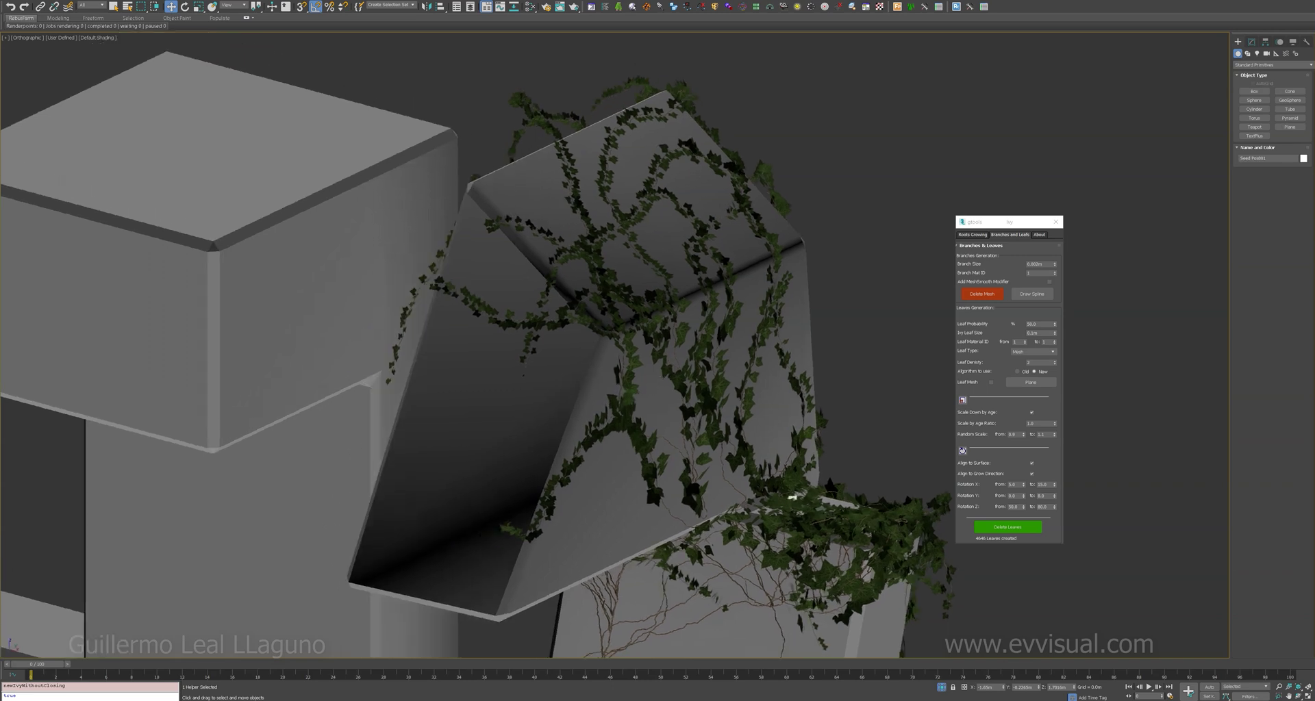
Raise the Scale by Age Ratio so the leaves regenerate, then inspect them with edged faces.
{"action": "left_click", "coordinate": [1040, 423]}
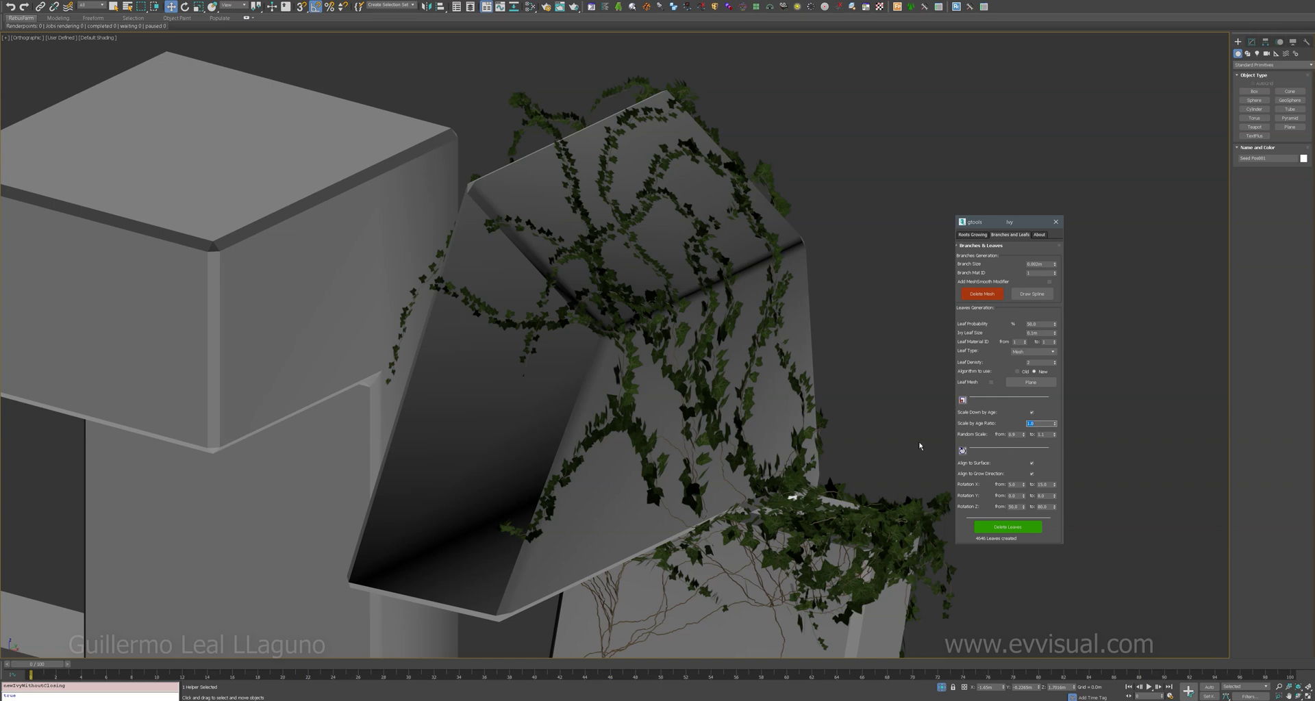
{"action": "key", "text": "Return"}
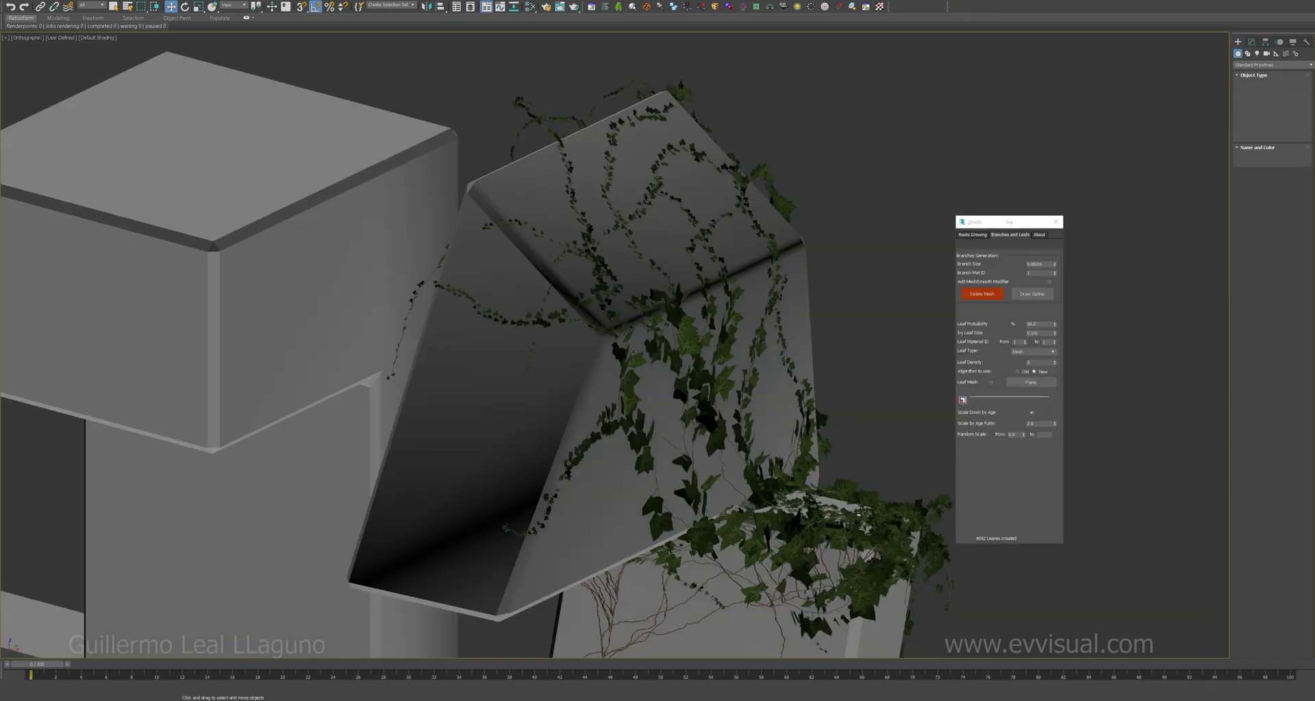
{"action": "middle_click_drag", "start_coordinate": [633, 351], "coordinate": [685, 354], "text": "alt"}
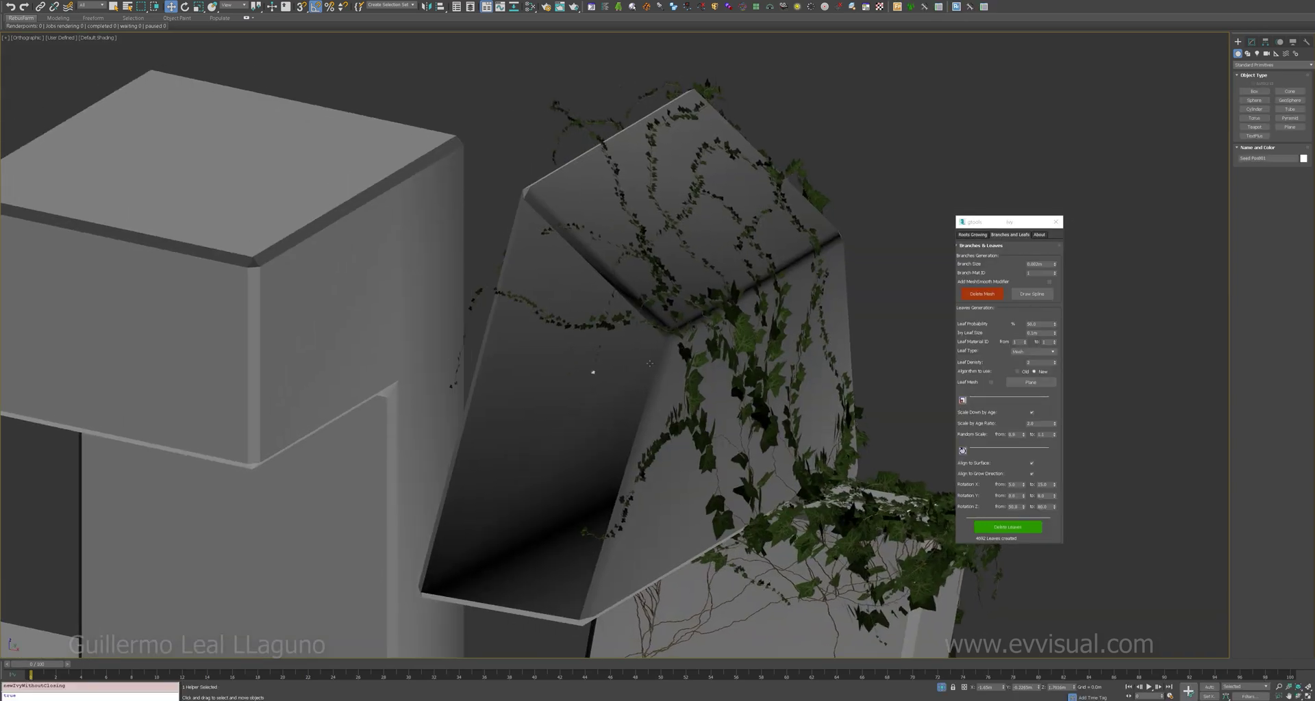
{"action": "key", "text": "F4"}
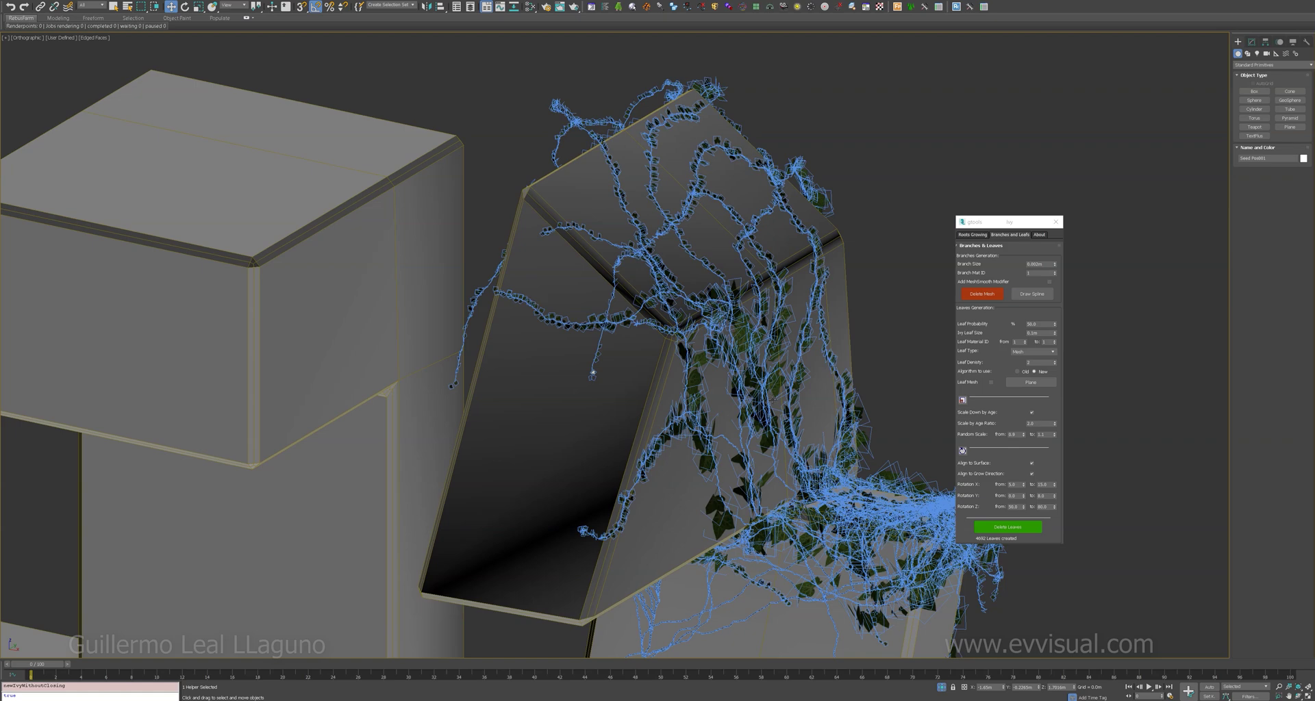
{"action": "middle_click_drag", "start_coordinate": [686, 355], "coordinate": [697, 346], "text": "alt"}
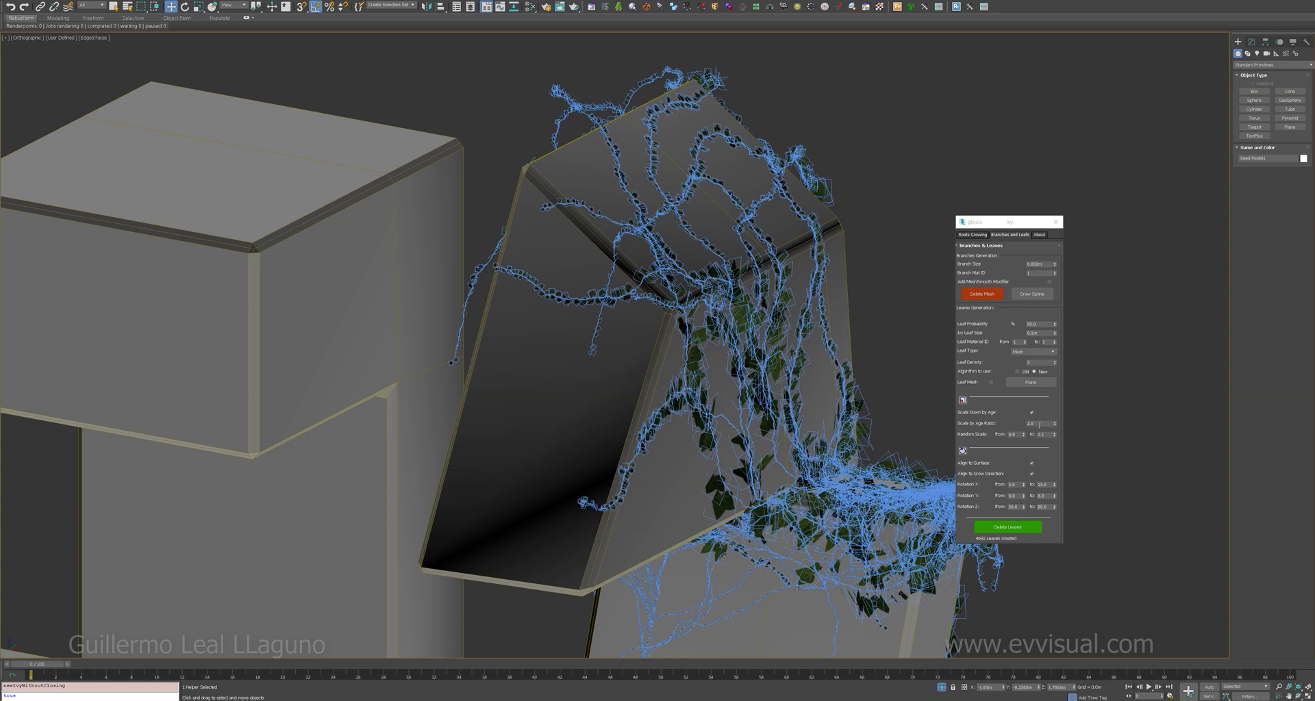
Delete the leaves, reset Scale by Age Ratio to 1.0, raise Random Scale 'to', and recreate leaves.
{"action": "left_click", "coordinate": [1013, 528]}
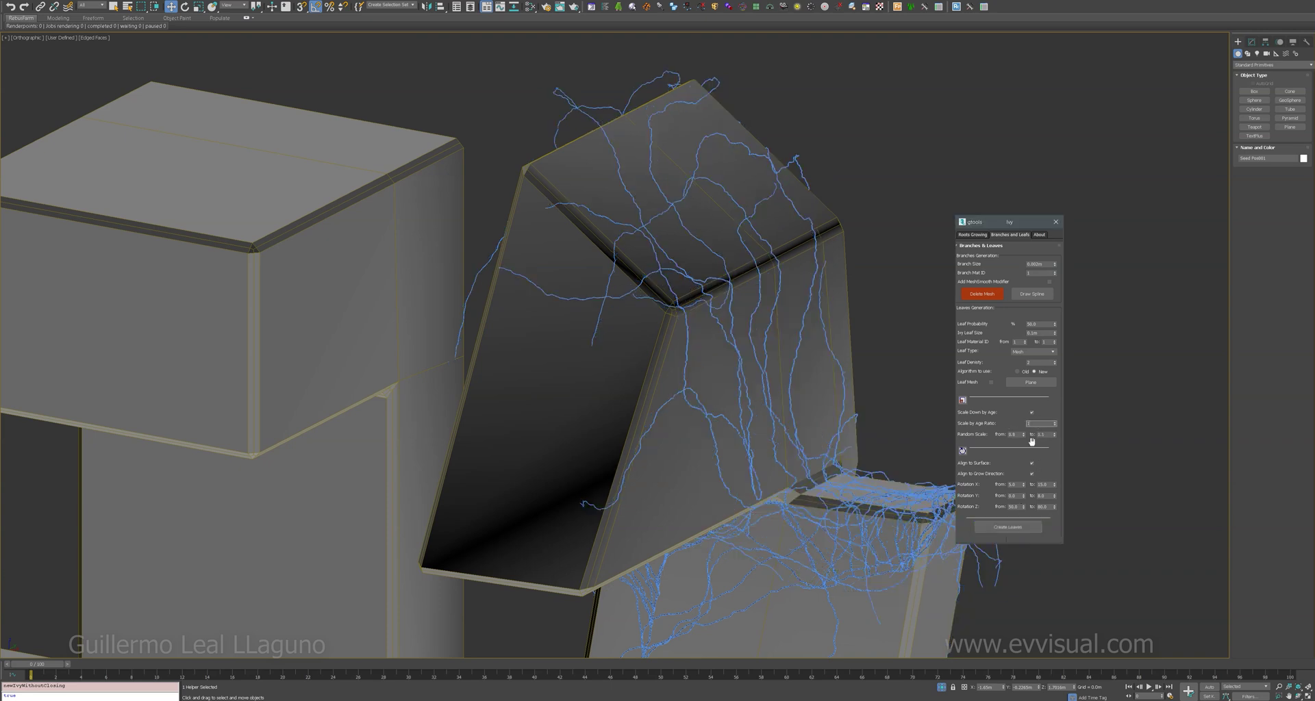
{"action": "left_click", "coordinate": [1044, 434]}
{"action": "middle_click_drag", "start_coordinate": [805, 403], "coordinate": [831, 404], "text": "alt"}
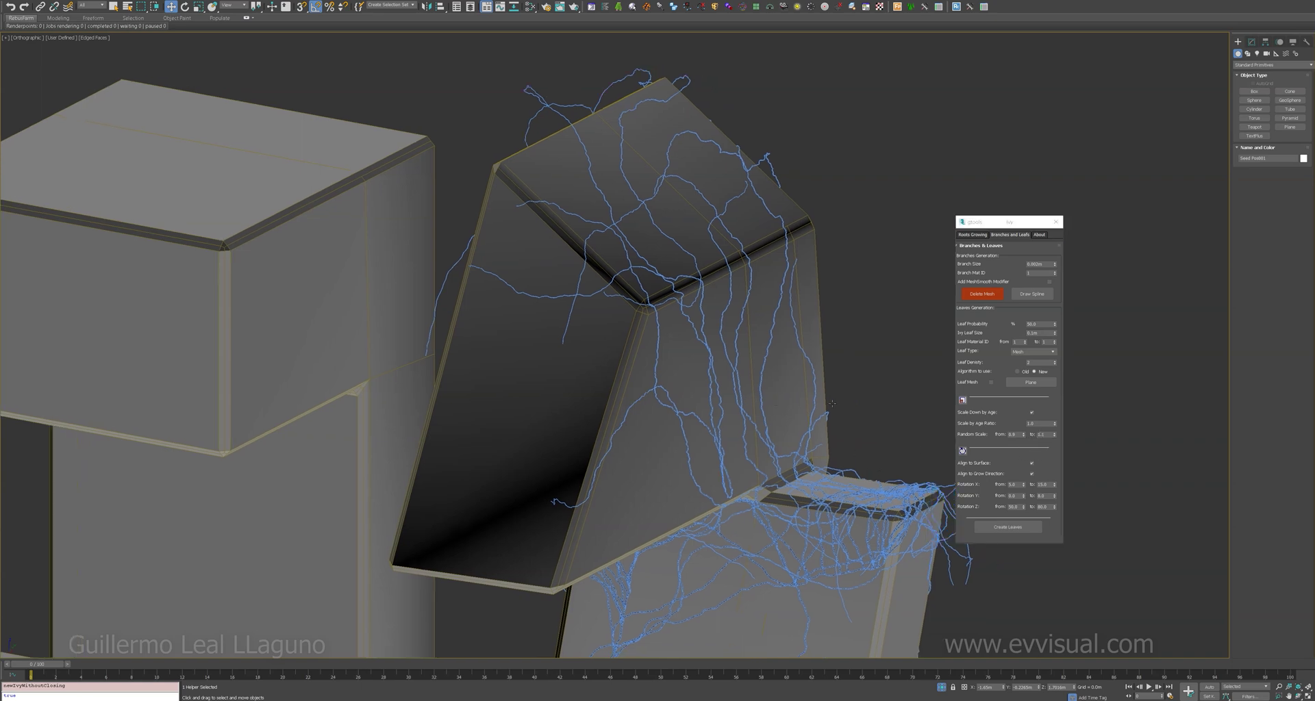
{"action": "left_click", "coordinate": [1042, 434]}
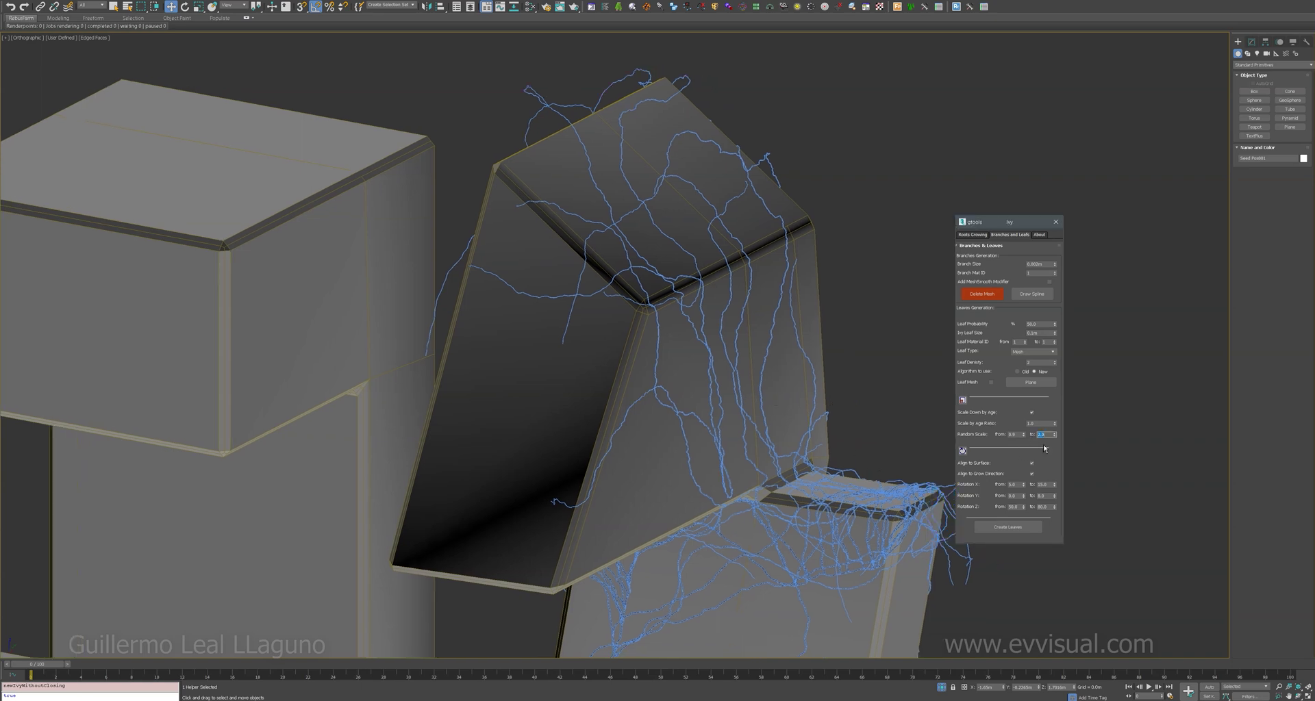
{"action": "left_click", "coordinate": [1008, 526]}
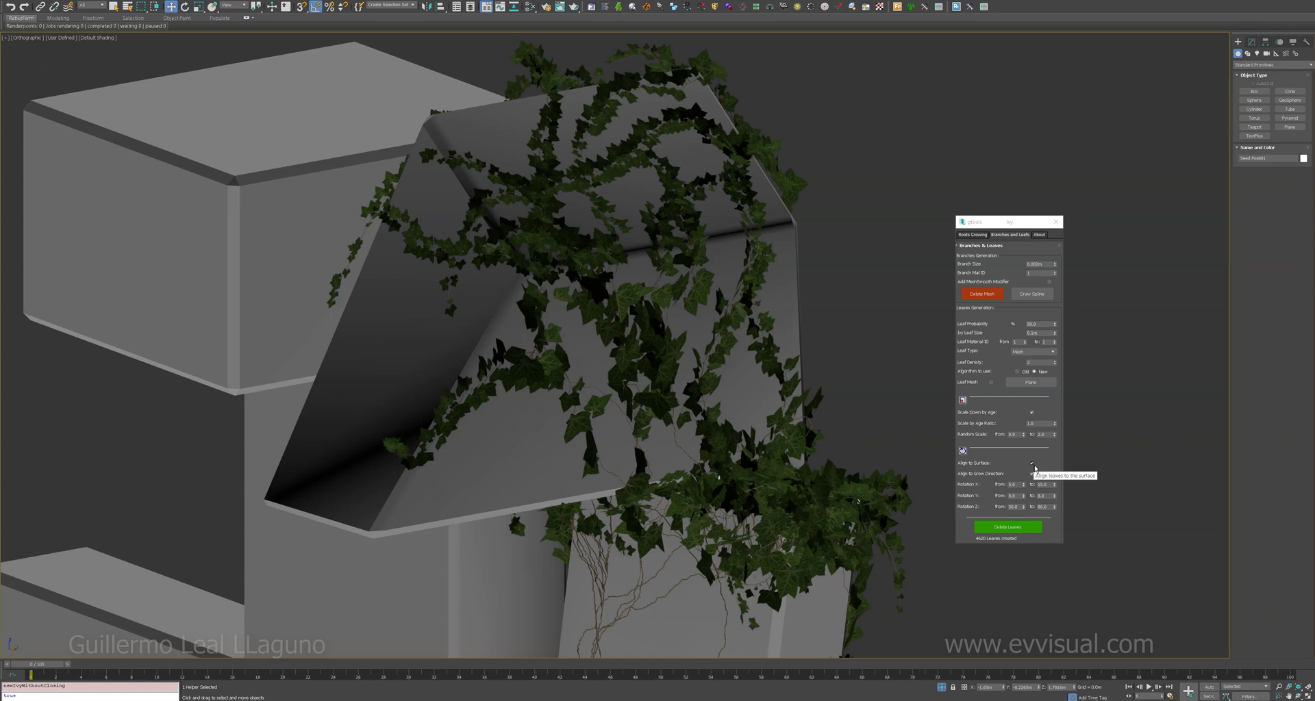
Uncheck Align to Surface so the ivy leaves regenerate unaligned, then inspect them close-up.
{"action": "mouse_move", "coordinate": [693, 384]}
{"action": "middle_mouse_down", "text": "alt"}
{"action": "mouse_move", "coordinate": [718, 329]}
{"action": "mouse_move", "coordinate": [667, 336]}
{"action": "middle_mouse_up", "text": "alt"}
{"action": "key", "text": "F4"}
{"action": "scroll", "coordinate": [667, 337], "scroll_direction": "up", "scroll_amount": 3}
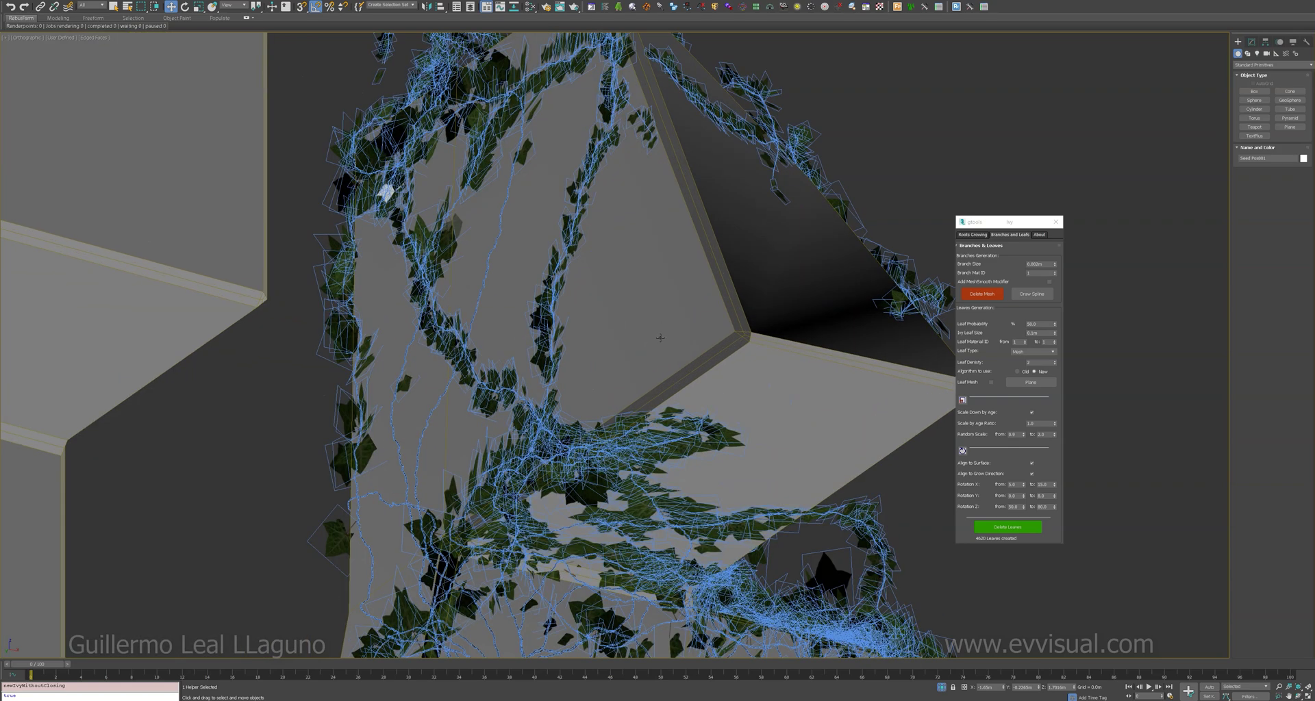
{"action": "left_click", "coordinate": [1032, 463]}
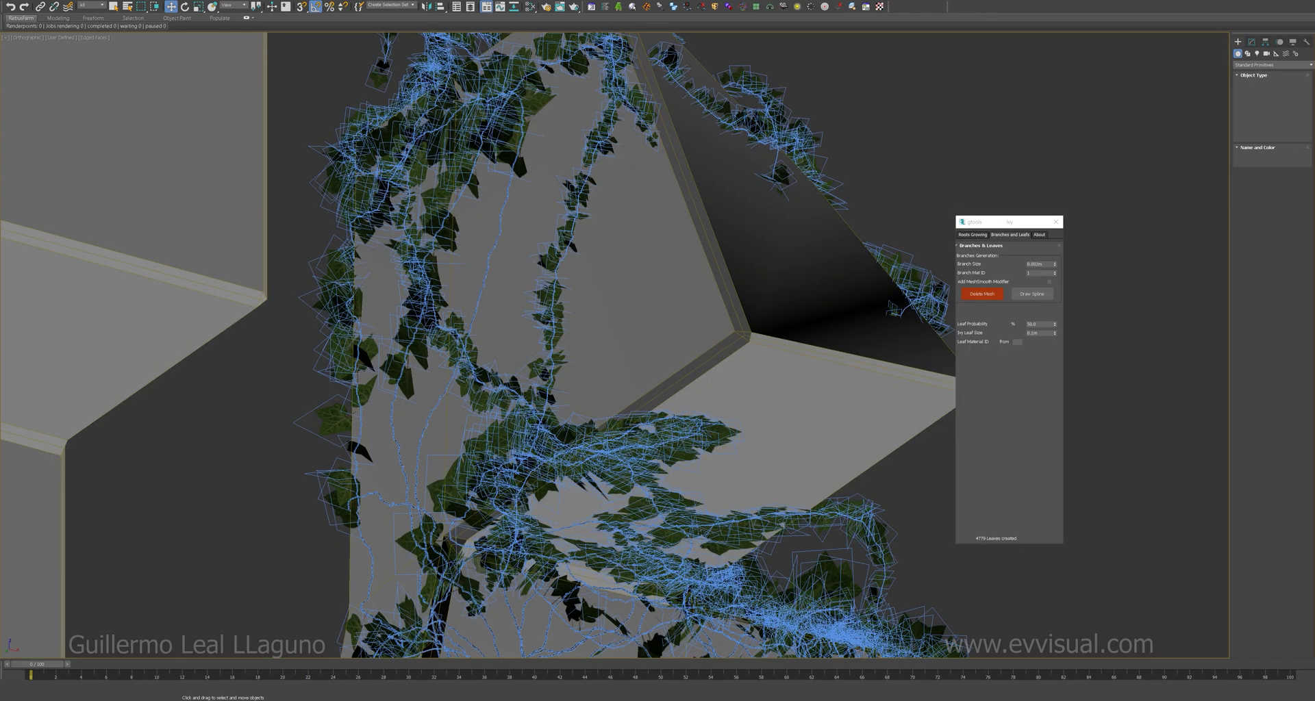
{"action": "mouse_move", "coordinate": [617, 342]}
{"action": "middle_mouse_down", "text": "alt"}
{"action": "mouse_move", "coordinate": [677, 389]}
{"action": "mouse_move", "coordinate": [625, 396]}
{"action": "mouse_move", "coordinate": [657, 401]}
{"action": "middle_mouse_up", "text": "alt"}
{"action": "key", "text": "F4"}
{"action": "scroll", "coordinate": [677, 388], "scroll_direction": "up", "scroll_amount": 5}
{"action": "scroll", "coordinate": [630, 398], "scroll_direction": "down", "scroll_amount": 5}
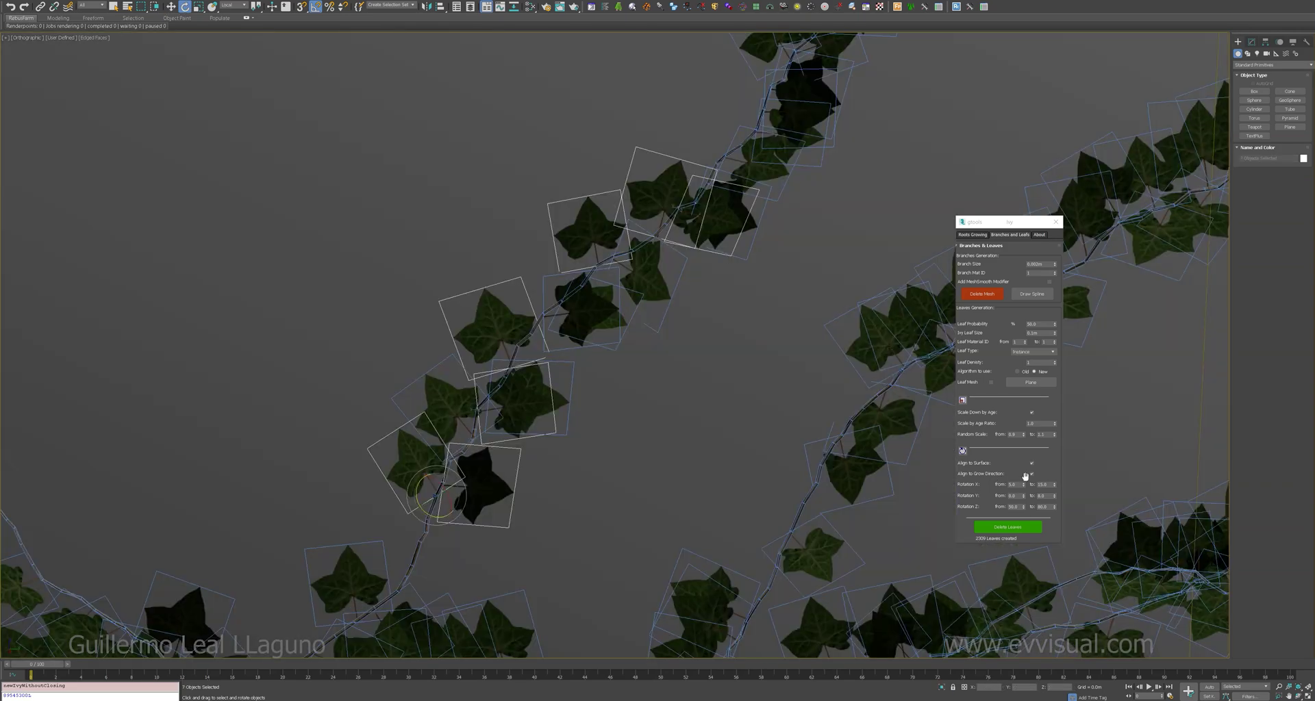
Zoom in and select a single ivy leaf, cancelling an accidental rotation.
{"action": "middle_click_drag", "start_coordinate": [632, 388], "coordinate": [653, 399]}
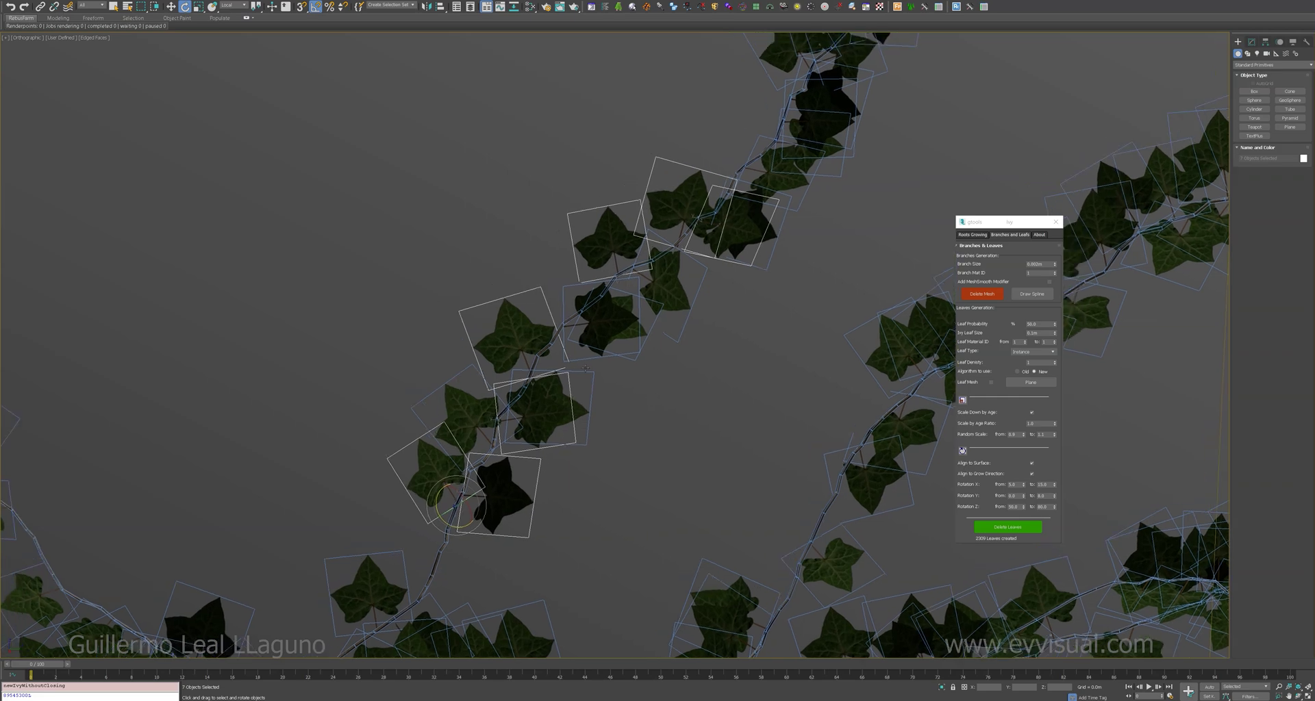
{"action": "scroll", "coordinate": [652, 400], "scroll_direction": "up", "scroll_amount": 4}
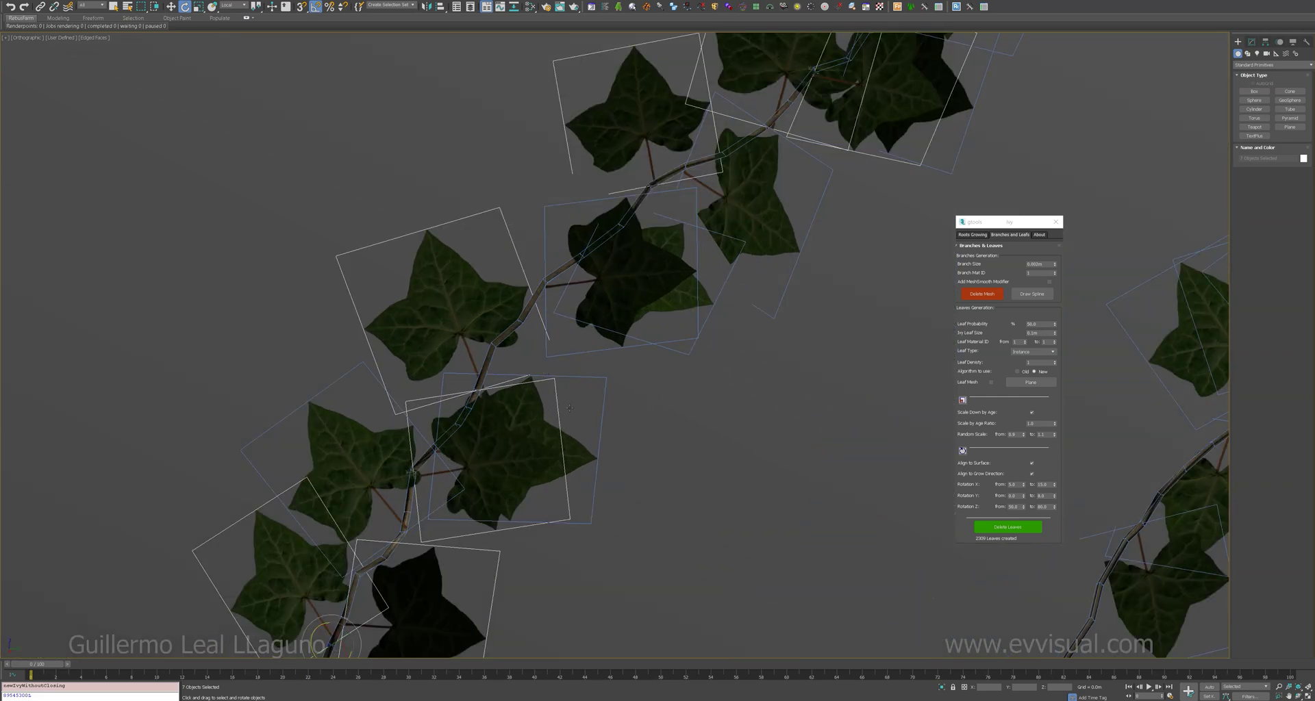
{"action": "left_click", "coordinate": [568, 406]}
{"action": "left_click_drag", "start_coordinate": [567, 404], "coordinate": [509, 429]}
{"action": "right_click", "coordinate": [509, 428]}
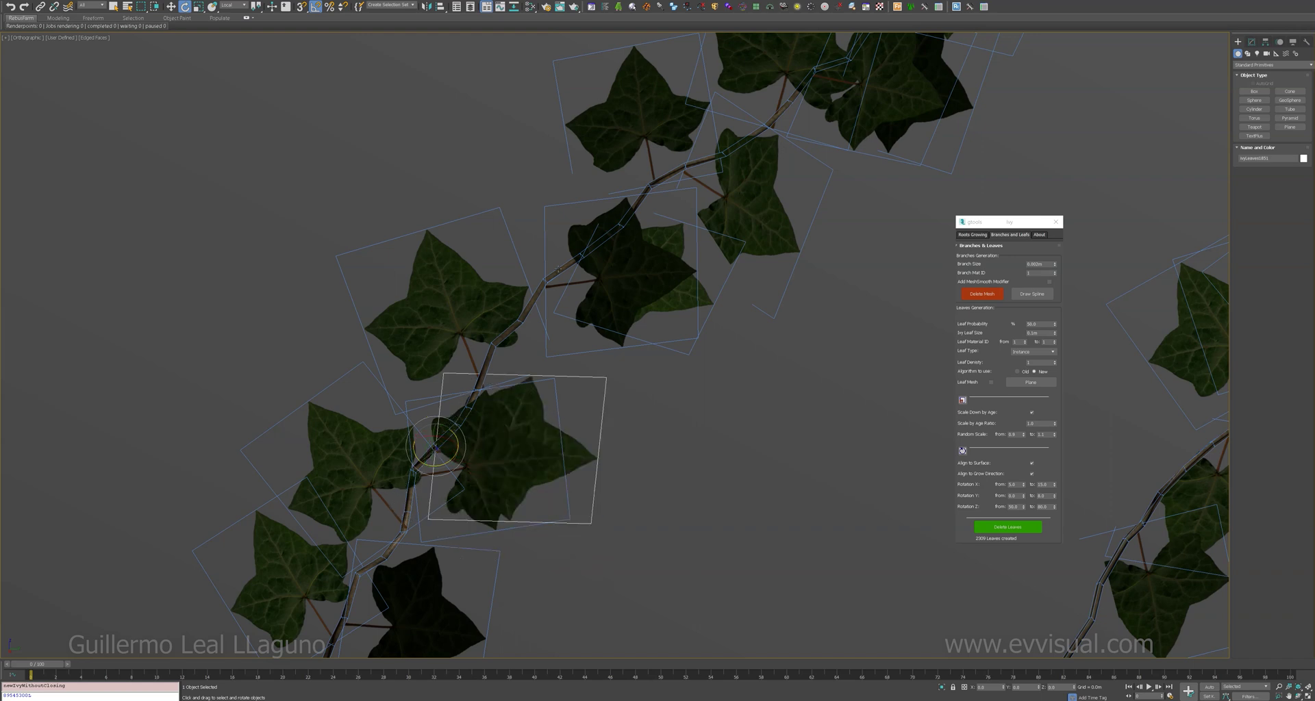
{"action": "scroll", "coordinate": [586, 394], "scroll_direction": "down", "scroll_amount": 4}
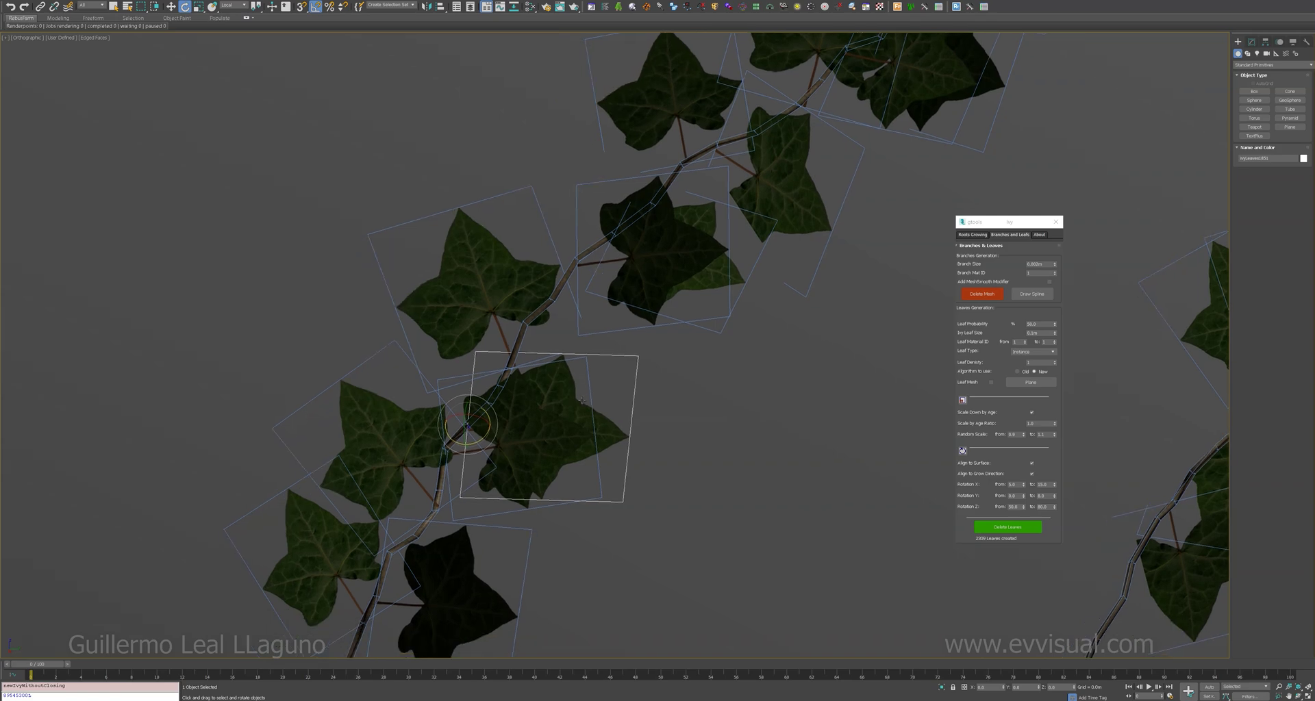
{"action": "scroll", "coordinate": [555, 424], "scroll_direction": "up", "scroll_amount": 1}
{"action": "scroll", "coordinate": [554, 424], "scroll_direction": "up", "scroll_amount": 4}
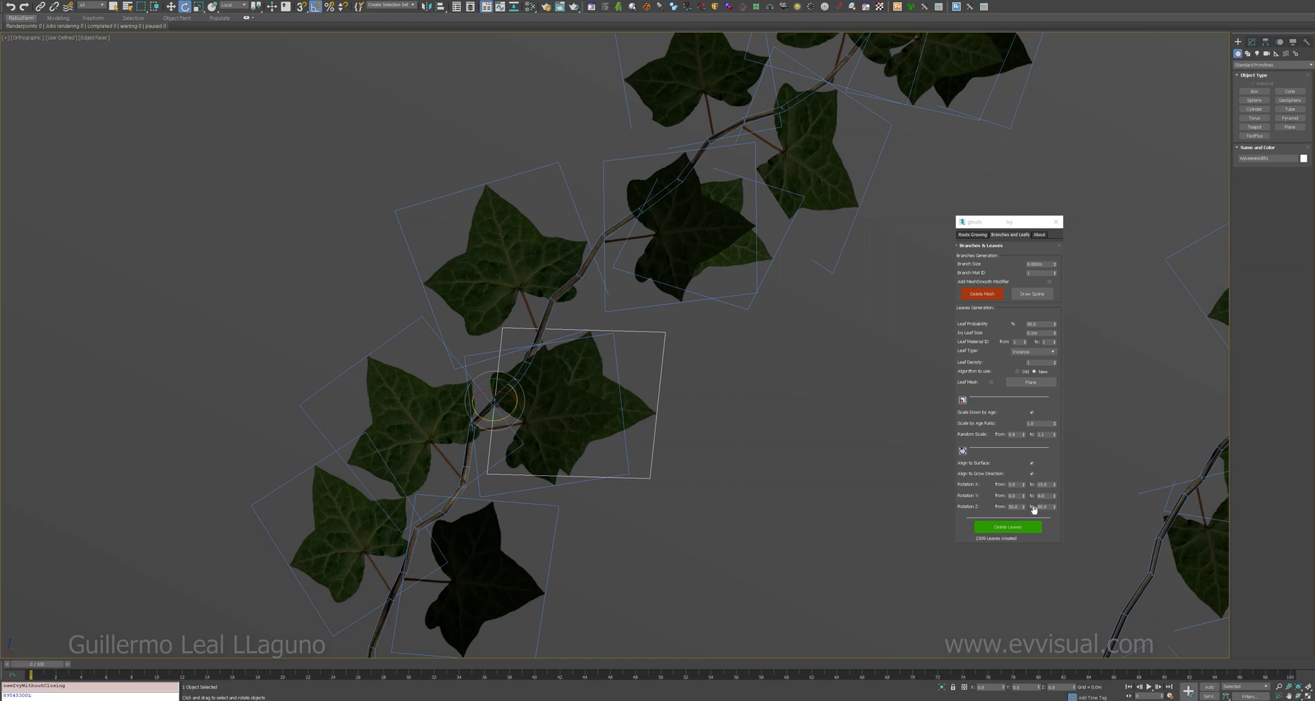
{"action": "middle_click_drag", "start_coordinate": [498, 433], "coordinate": [491, 408]}
{"action": "scroll", "coordinate": [491, 408], "scroll_direction": "down", "scroll_amount": 2}
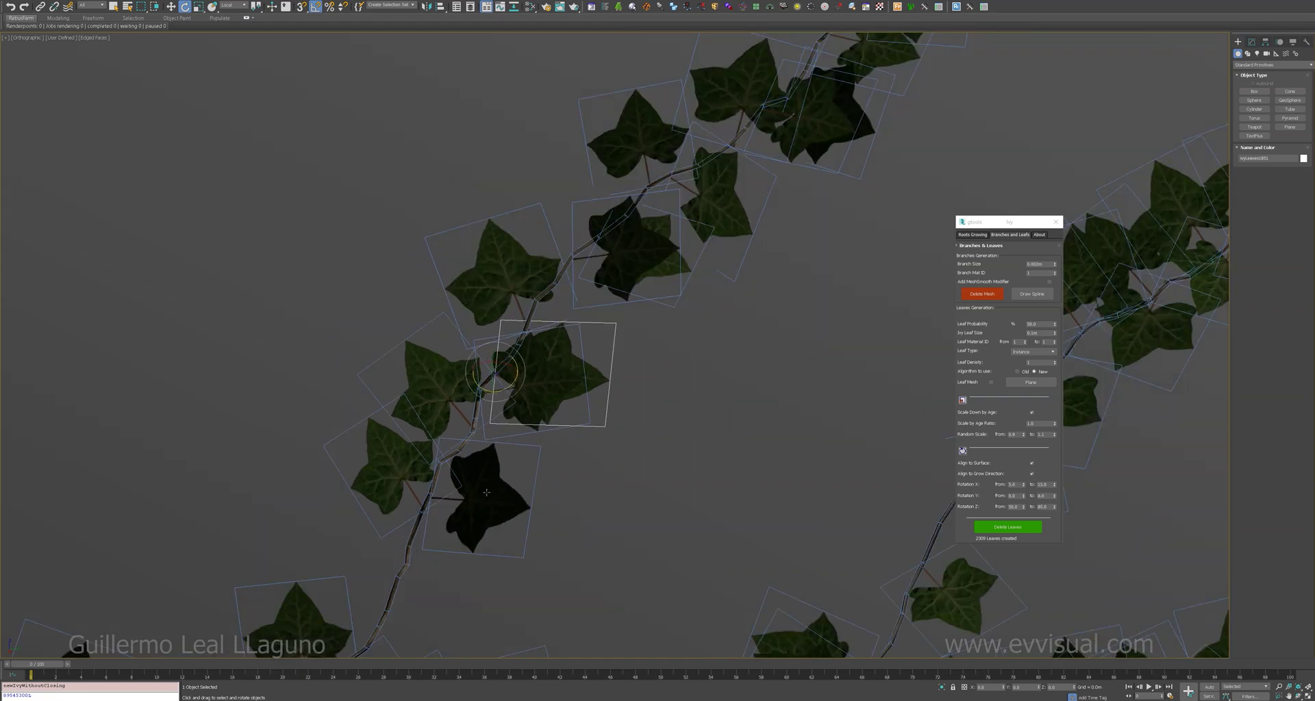
Add six more leaves along the vine to the selection, leaving the branch mesh out.
{"action": "left_click", "coordinate": [486, 492], "text": "ctrl"}
{"action": "left_click", "coordinate": [431, 417], "text": "ctrl"}
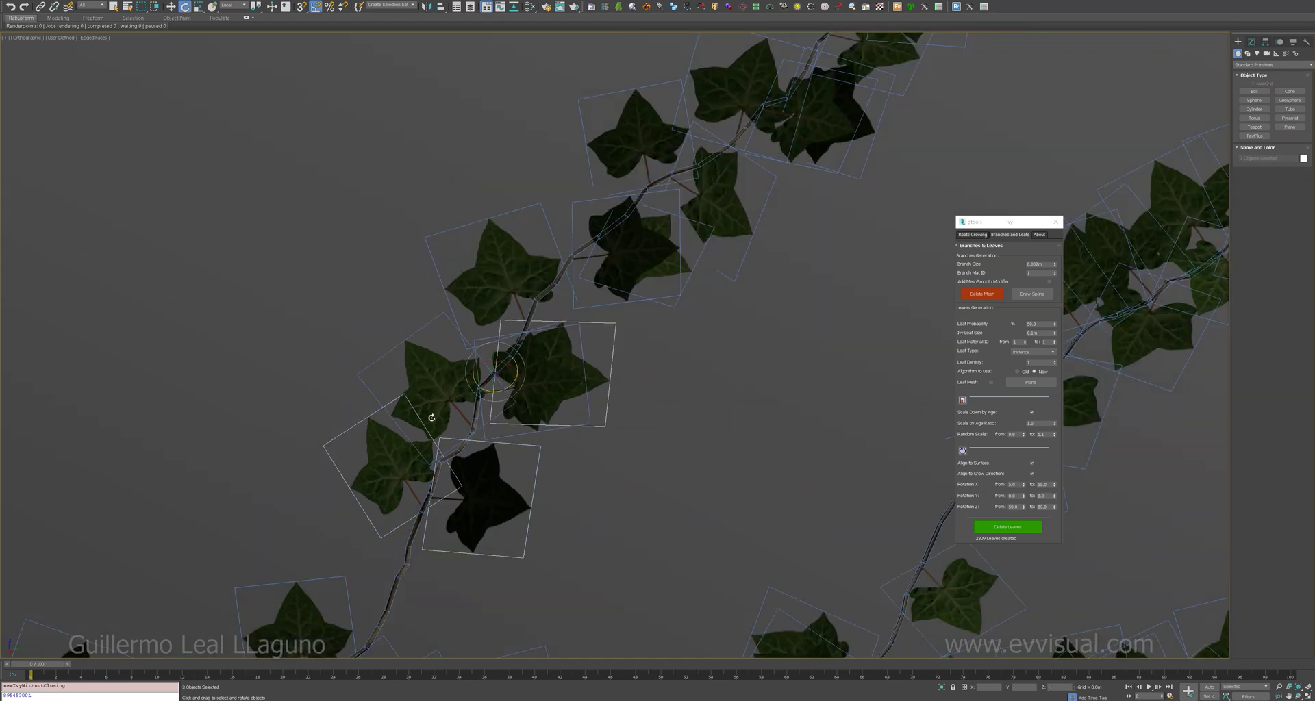
{"action": "left_click", "coordinate": [452, 361], "text": "ctrl"}
{"action": "left_click", "coordinate": [504, 260], "text": "ctrl"}
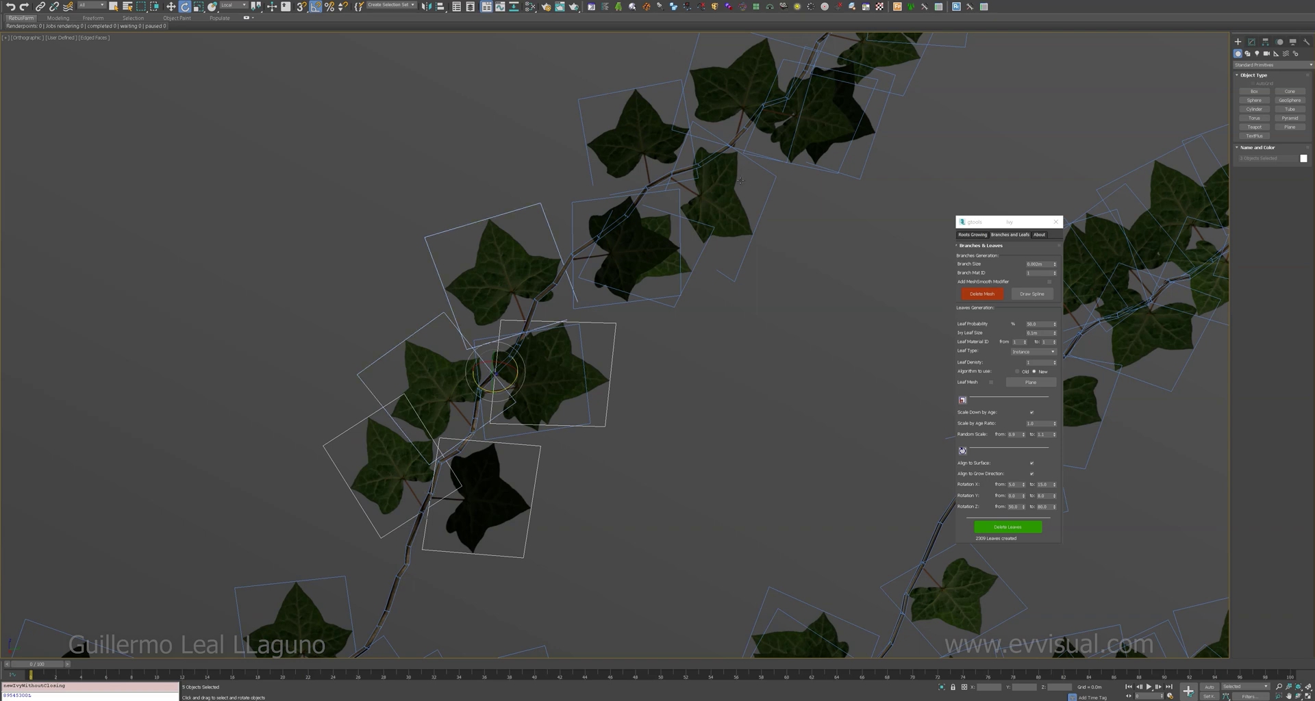
{"action": "left_click", "coordinate": [776, 132], "text": "ctrl"}
{"action": "left_click", "coordinate": [822, 150], "text": "ctrl"}
{"action": "left_click", "coordinate": [541, 298], "text": "ctrl"}
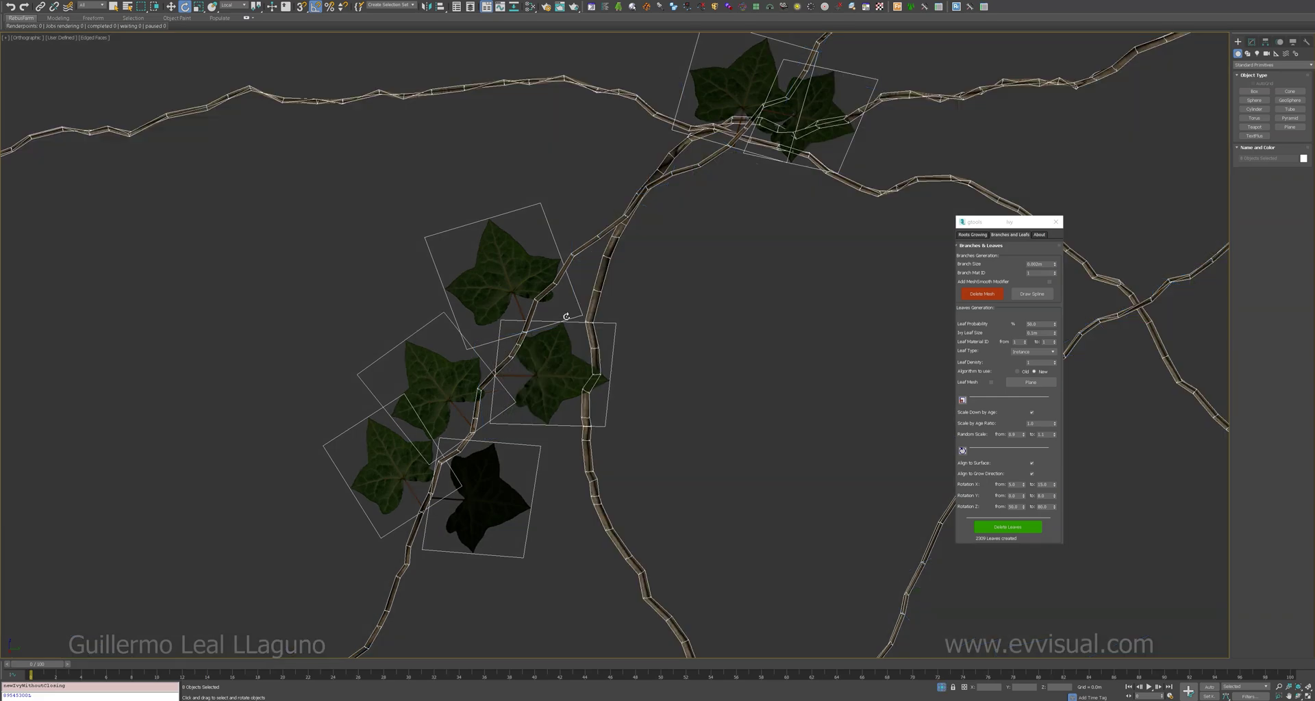
{"action": "left_click", "coordinate": [602, 282], "text": "alt"}
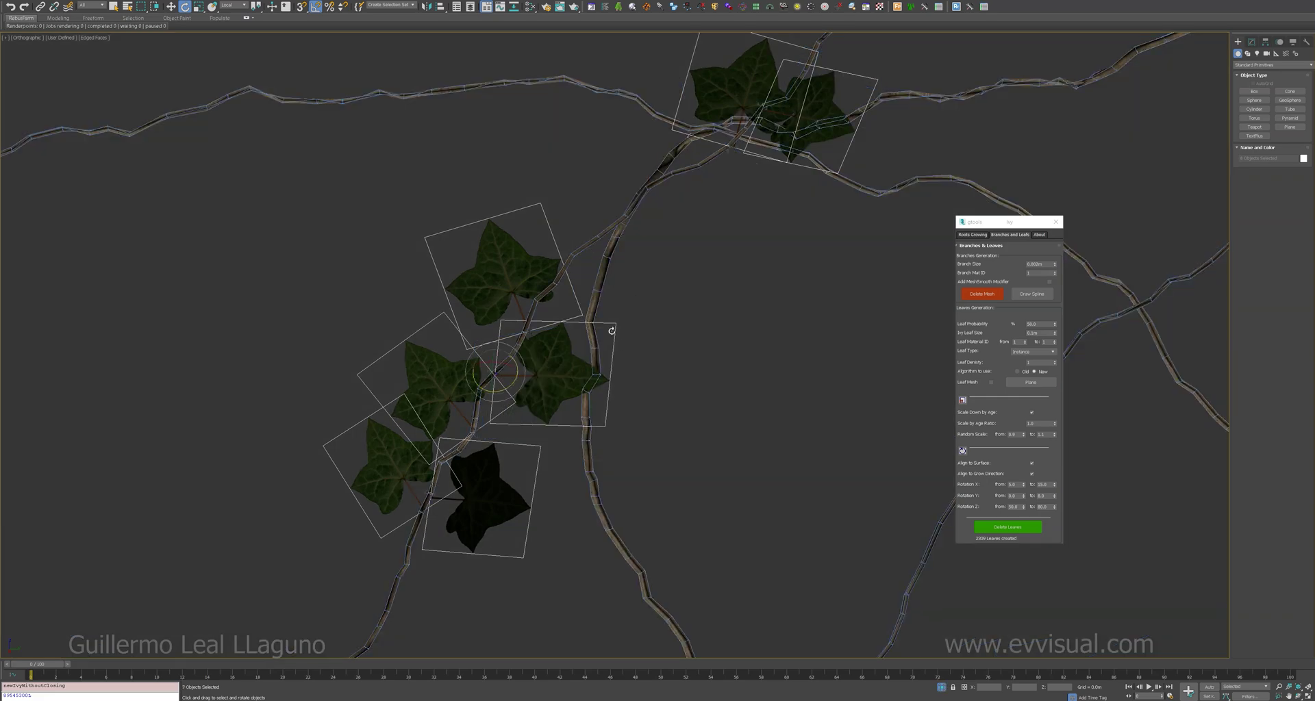
{"action": "middle_click_drag", "start_coordinate": [612, 330], "coordinate": [602, 314], "text": "alt"}
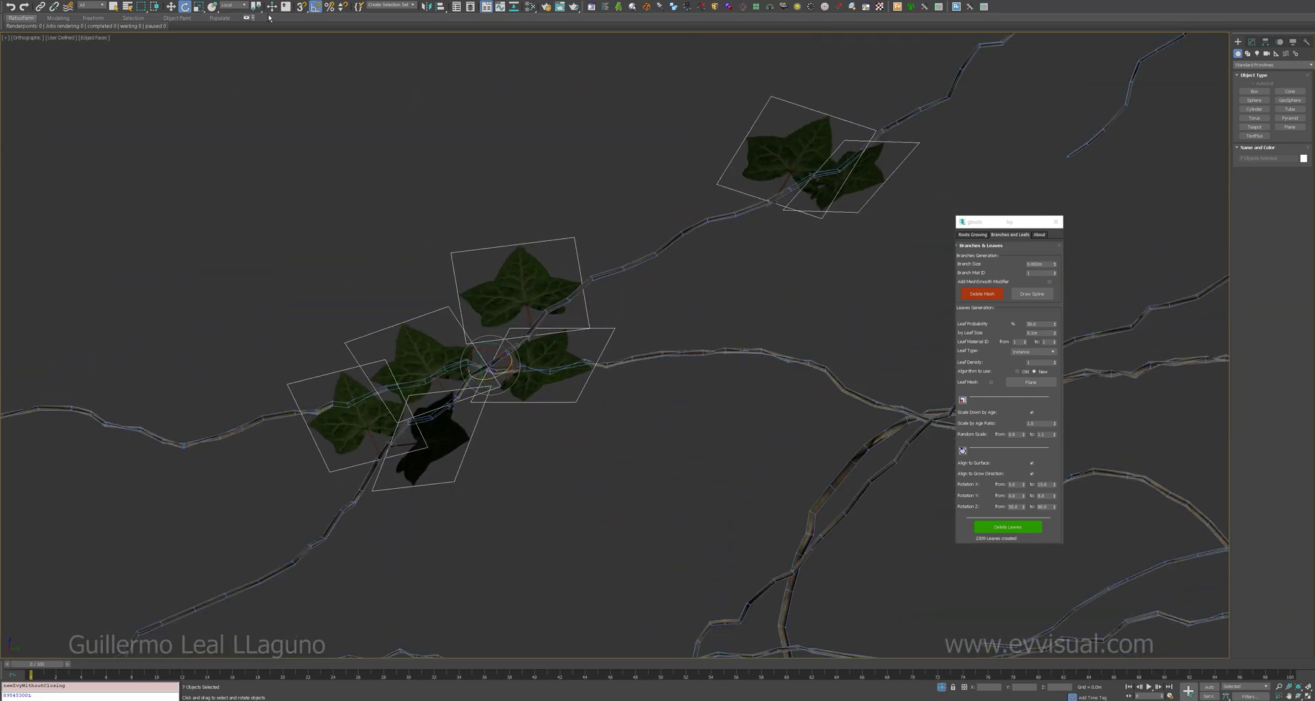
Rotate the seven leaves -14.4 around Z, then give the top leaf its own Z rotation.
{"action": "right_click", "coordinate": [185, 6]}
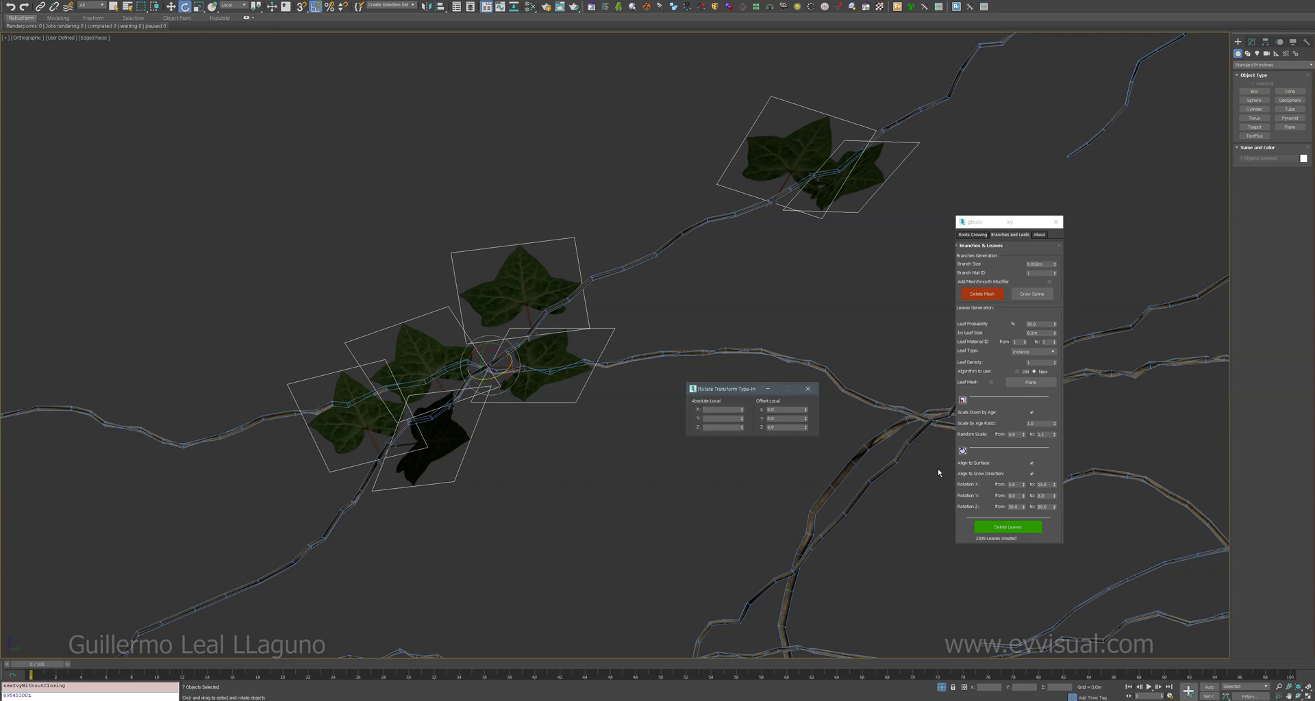
{"action": "left_click_drag", "start_coordinate": [806, 427], "coordinate": [850, 654]}
{"action": "left_click", "coordinate": [571, 305]}
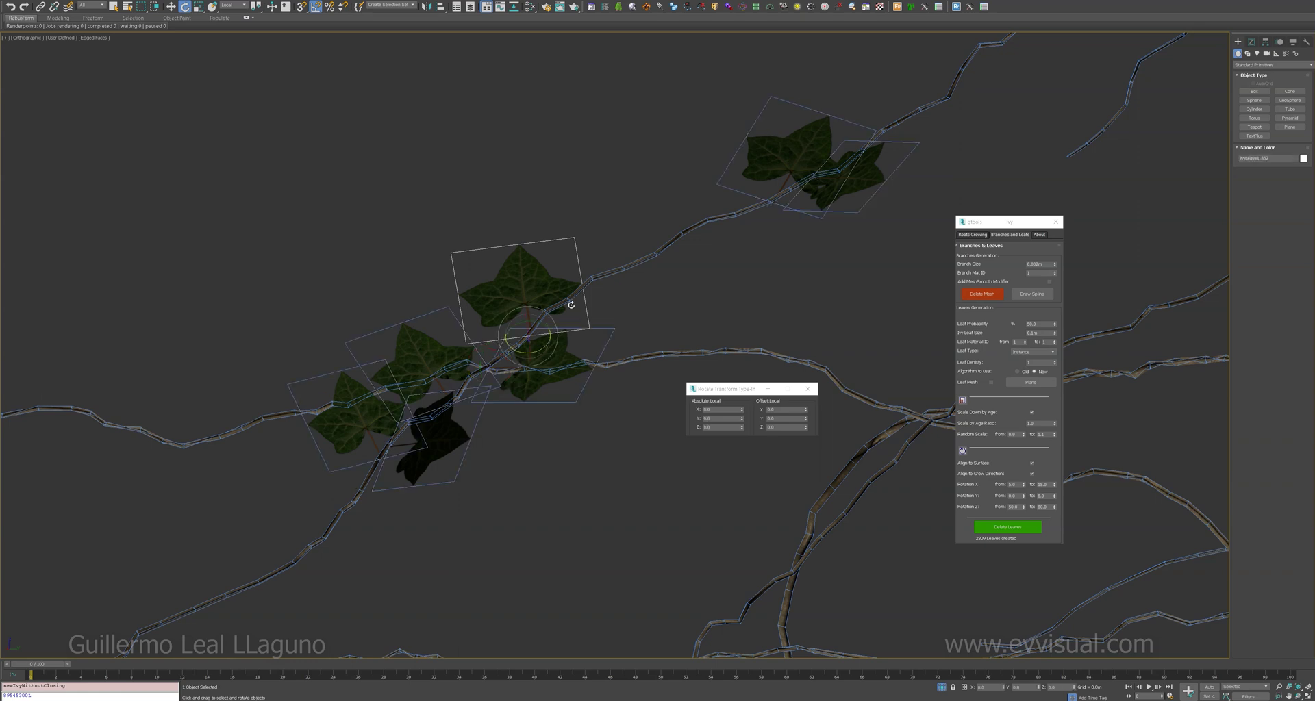
{"action": "left_click_drag", "start_coordinate": [804, 428], "coordinate": [810, 466]}
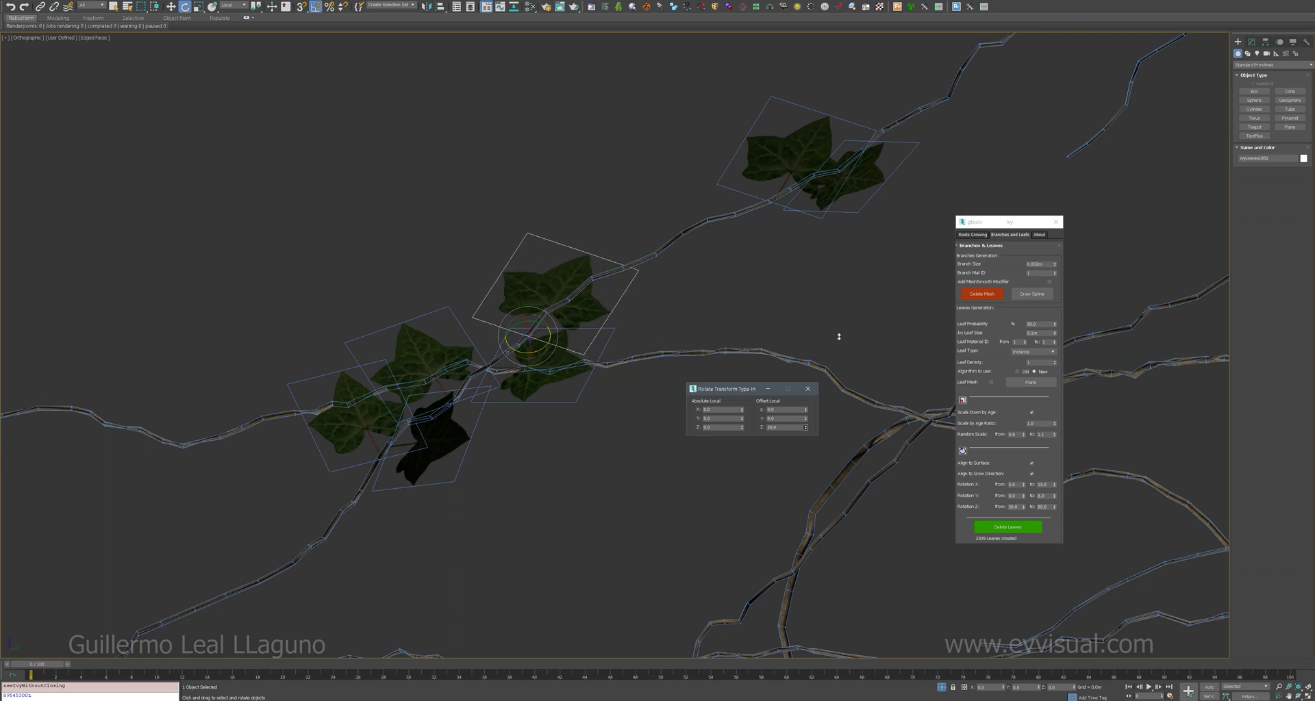
{"action": "left_click_drag", "start_coordinate": [829, 435], "coordinate": [848, 371]}
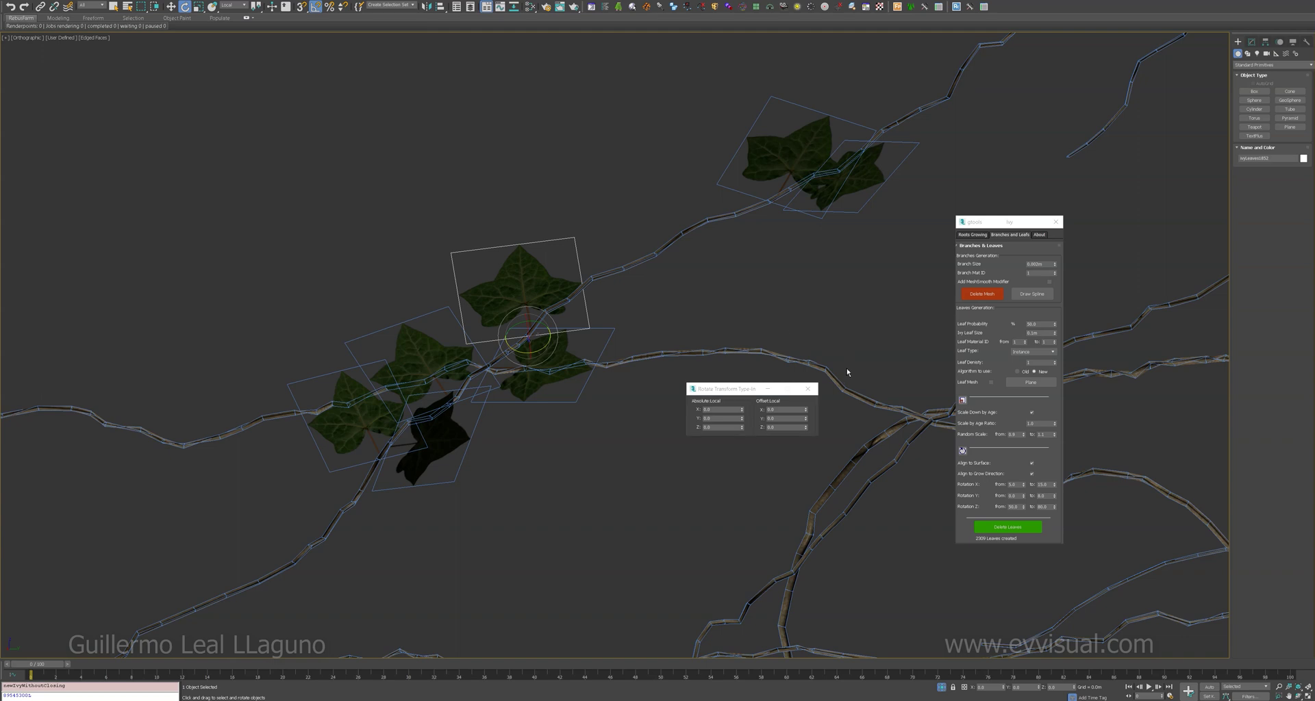
Add the right-hand leaf and tilt the pair around Y and X, ending near 4.8 on X.
{"action": "left_click", "coordinate": [601, 345], "text": "ctrl"}
{"action": "mouse_move", "coordinate": [809, 419]}
{"action": "left_mouse_down"}
{"action": "mouse_move", "coordinate": [813, 368]}
{"action": "mouse_move", "coordinate": [806, 445]}
{"action": "mouse_move", "coordinate": [819, 349]}
{"action": "mouse_move", "coordinate": [805, 447]}
{"action": "mouse_move", "coordinate": [807, 387]}
{"action": "mouse_move", "coordinate": [805, 411]}
{"action": "left_mouse_up"}
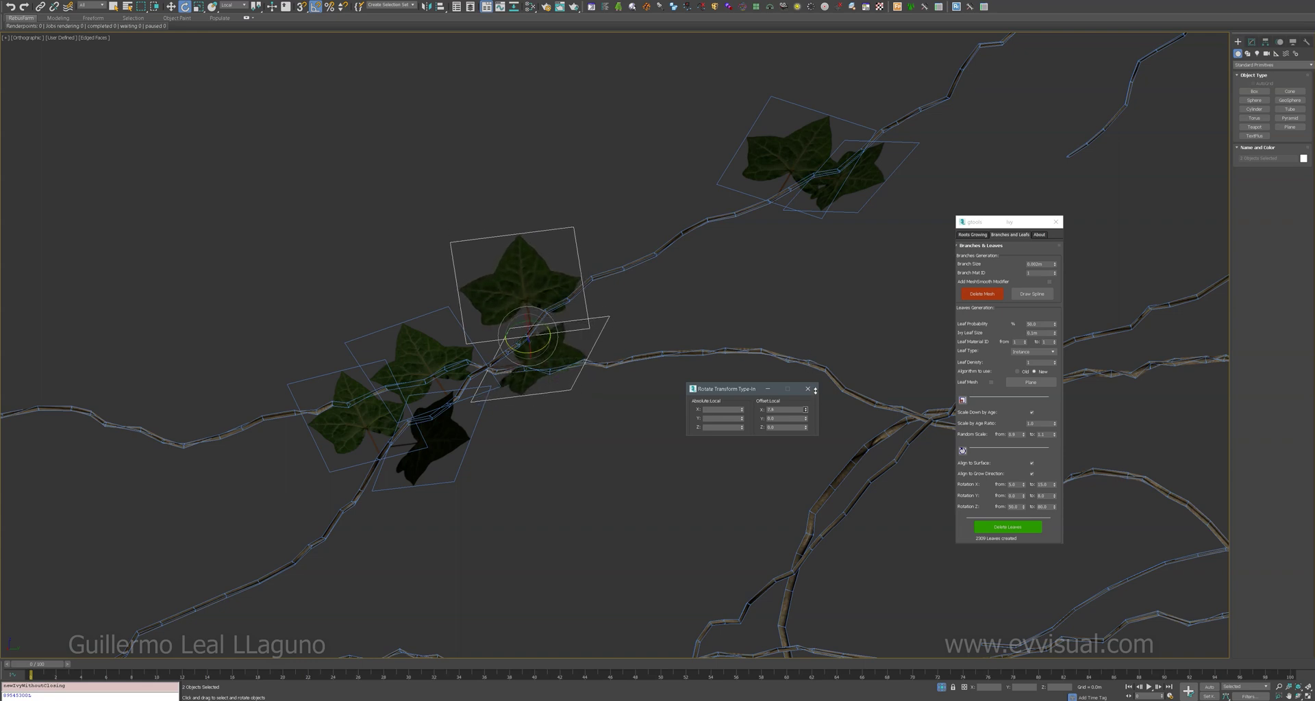
{"action": "left_click_drag", "start_coordinate": [815, 390], "coordinate": [814, 383]}
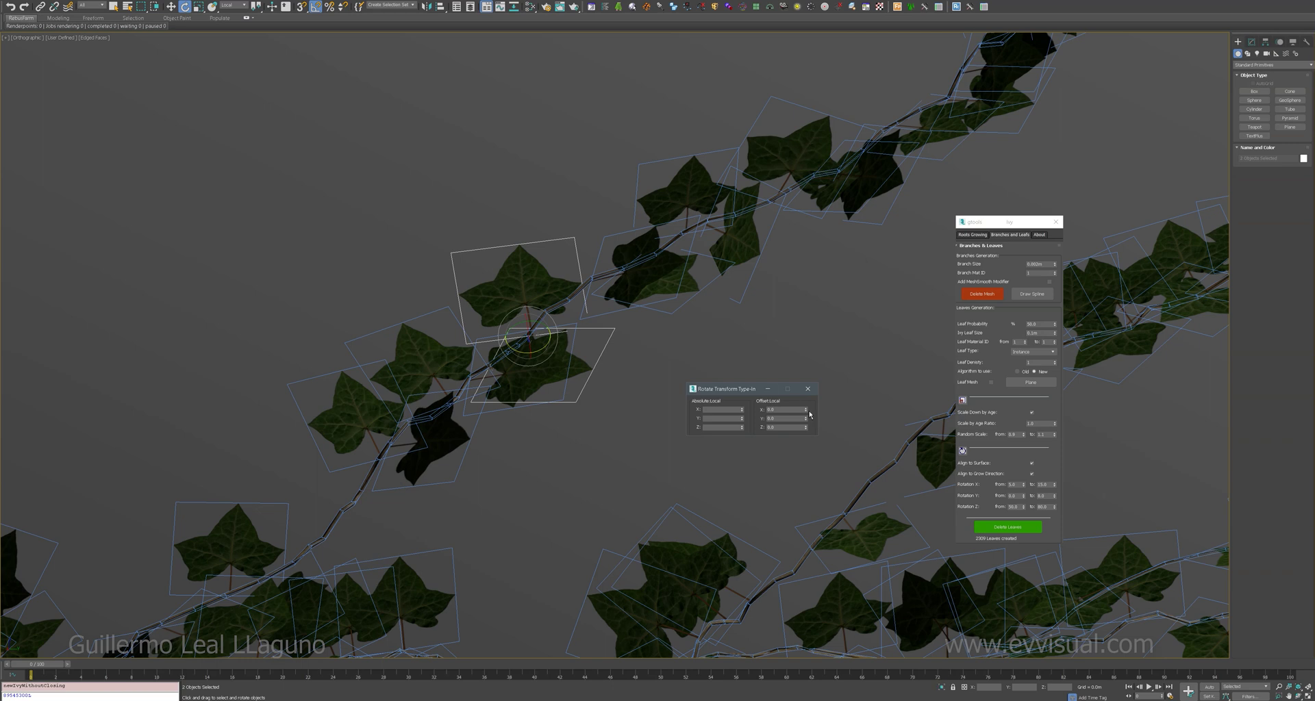
{"action": "left_click_drag", "start_coordinate": [809, 412], "coordinate": [810, 442]}
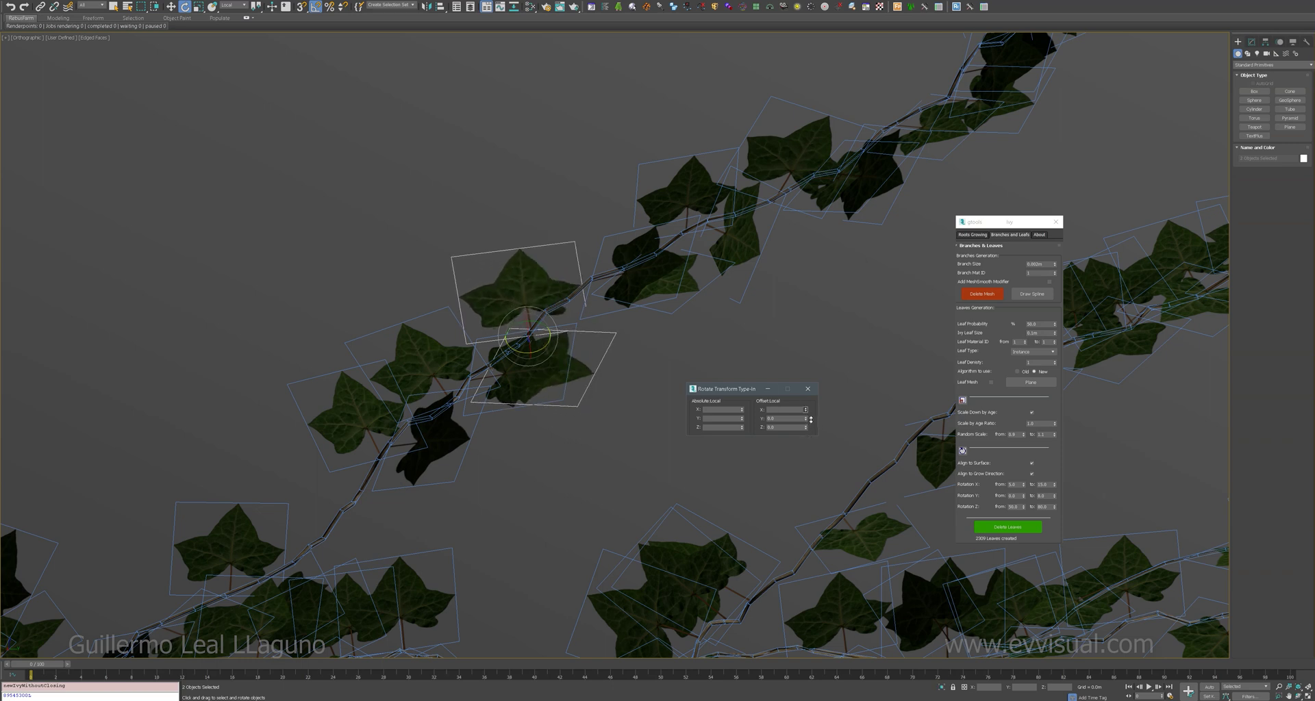
{"action": "left_click_drag", "start_coordinate": [815, 443], "coordinate": [817, 392]}
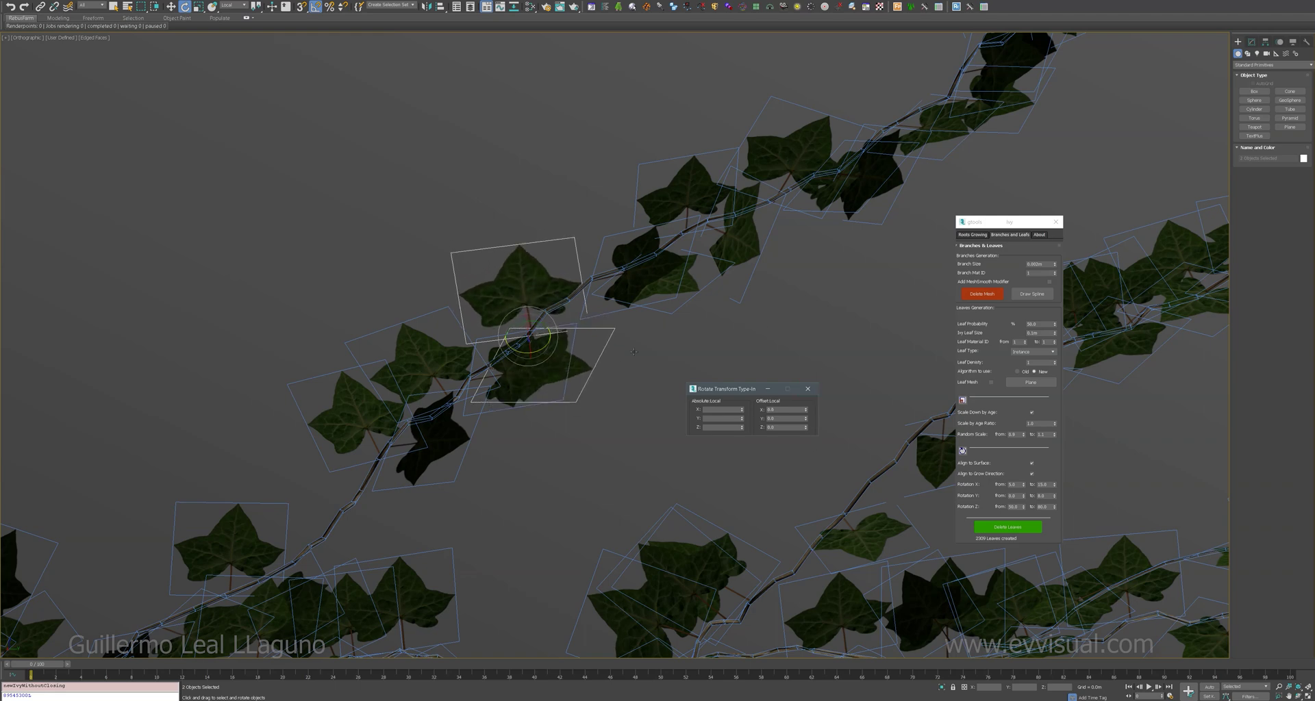
{"action": "scroll", "coordinate": [572, 369], "scroll_direction": "down", "scroll_amount": 5}
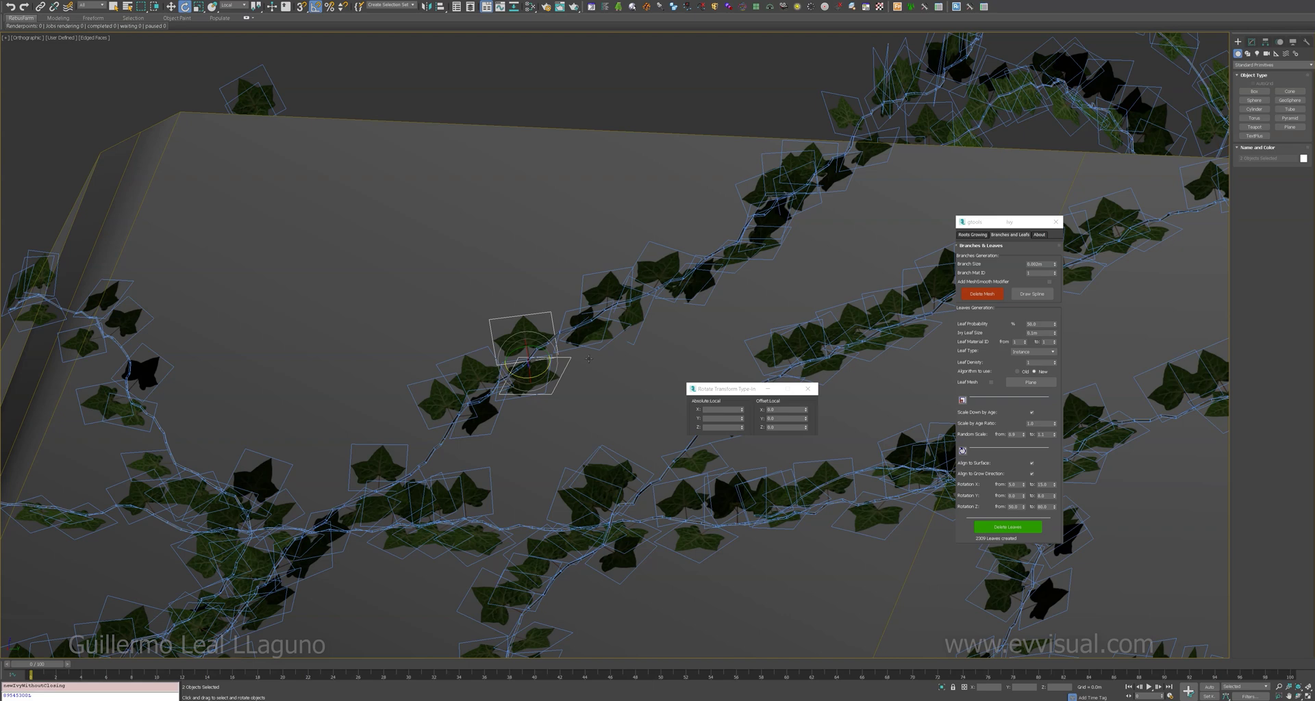
Close Rotate Transform Type-In and select a single leaf further up the vine.
{"action": "key", "text": "F4"}
{"action": "scroll", "coordinate": [595, 361], "scroll_direction": "up", "scroll_amount": 4}
{"action": "key", "text": "F4"}
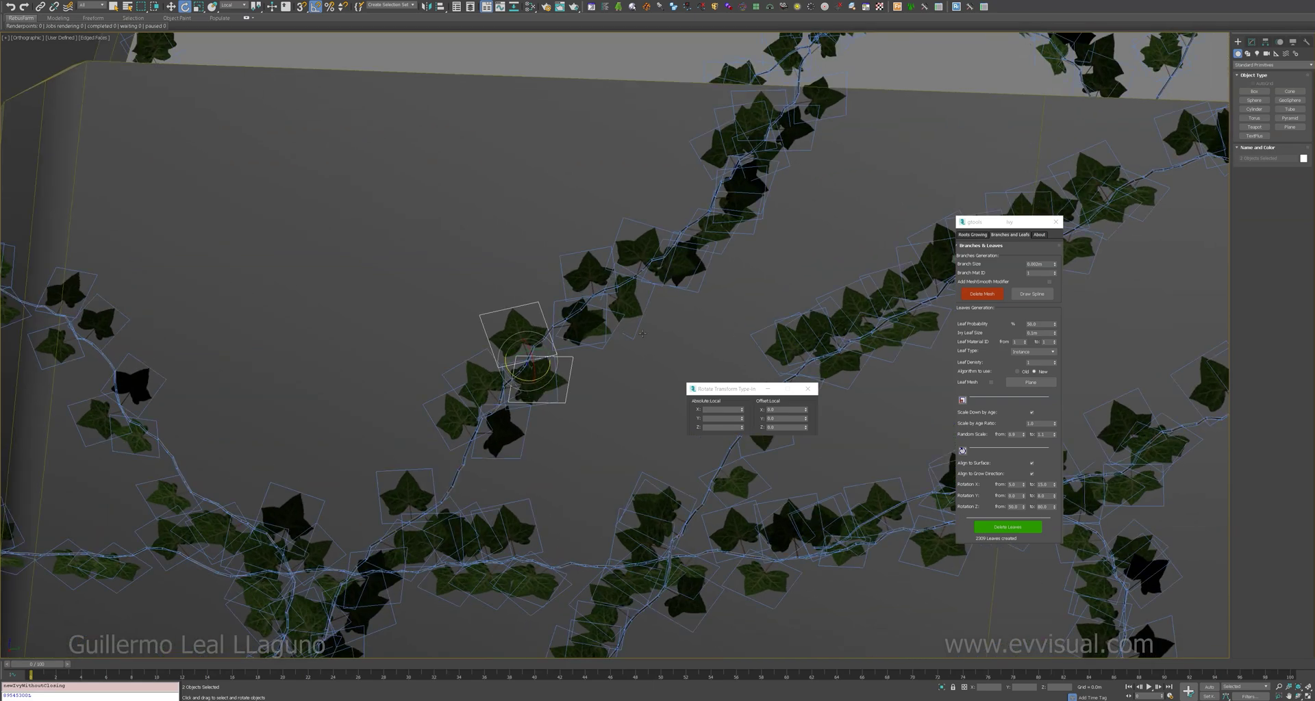
{"action": "left_click", "coordinate": [808, 388]}
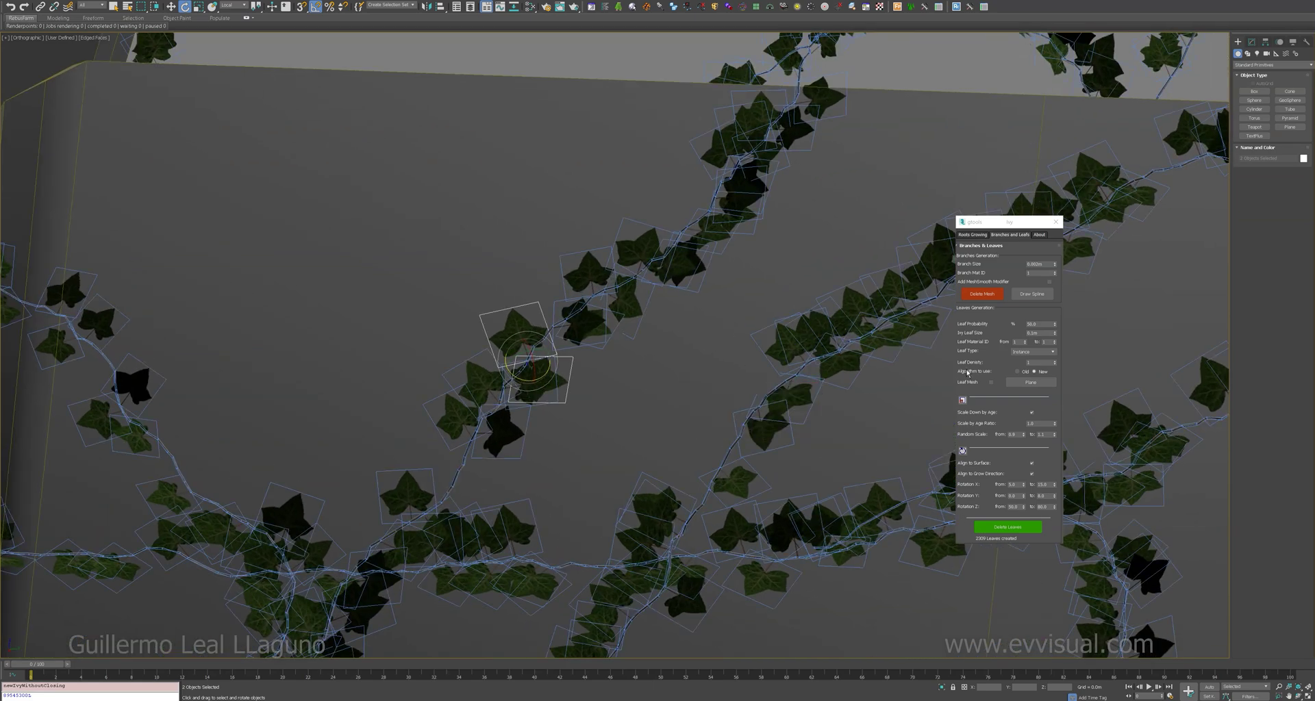
{"action": "left_click", "coordinate": [591, 322]}
{"action": "left_click", "coordinate": [594, 269]}
{"action": "left_click", "coordinate": [634, 247]}
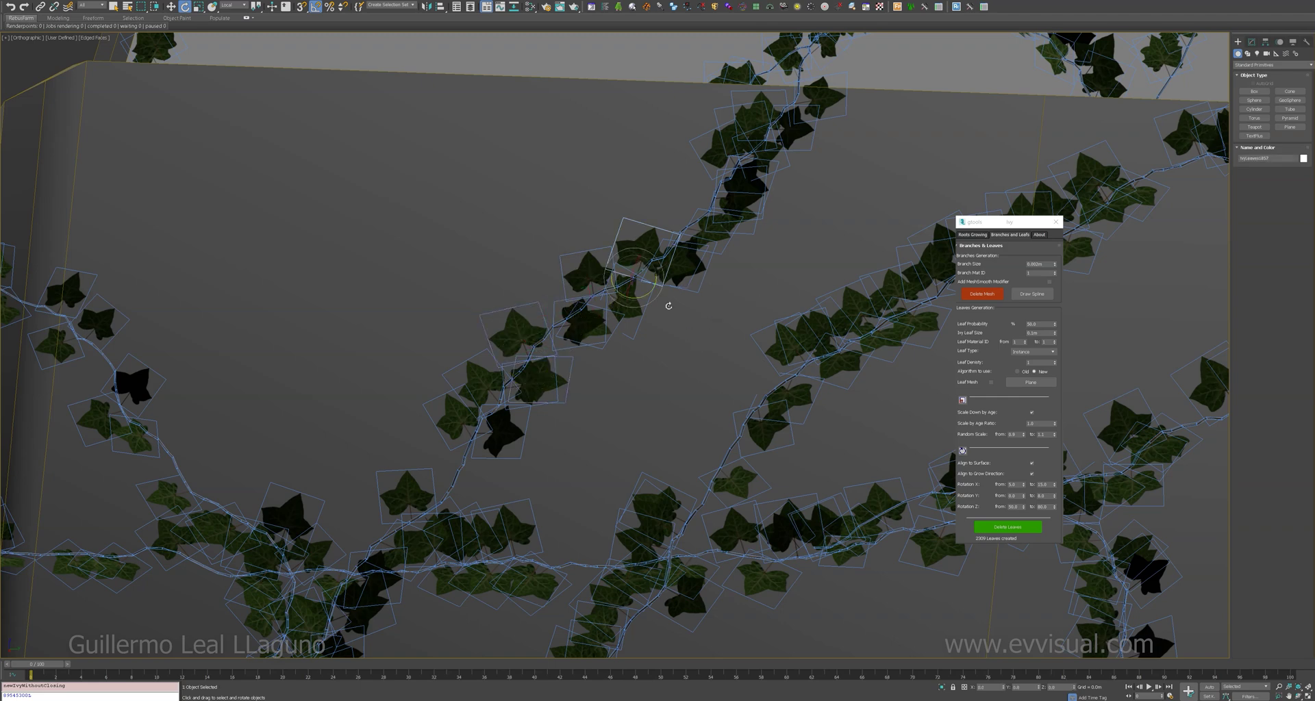
Select all 2309 leaf instances with Ctrl+Q and confirm Leaf Type remains Instance.
{"action": "key", "text": "ctrl+q"}
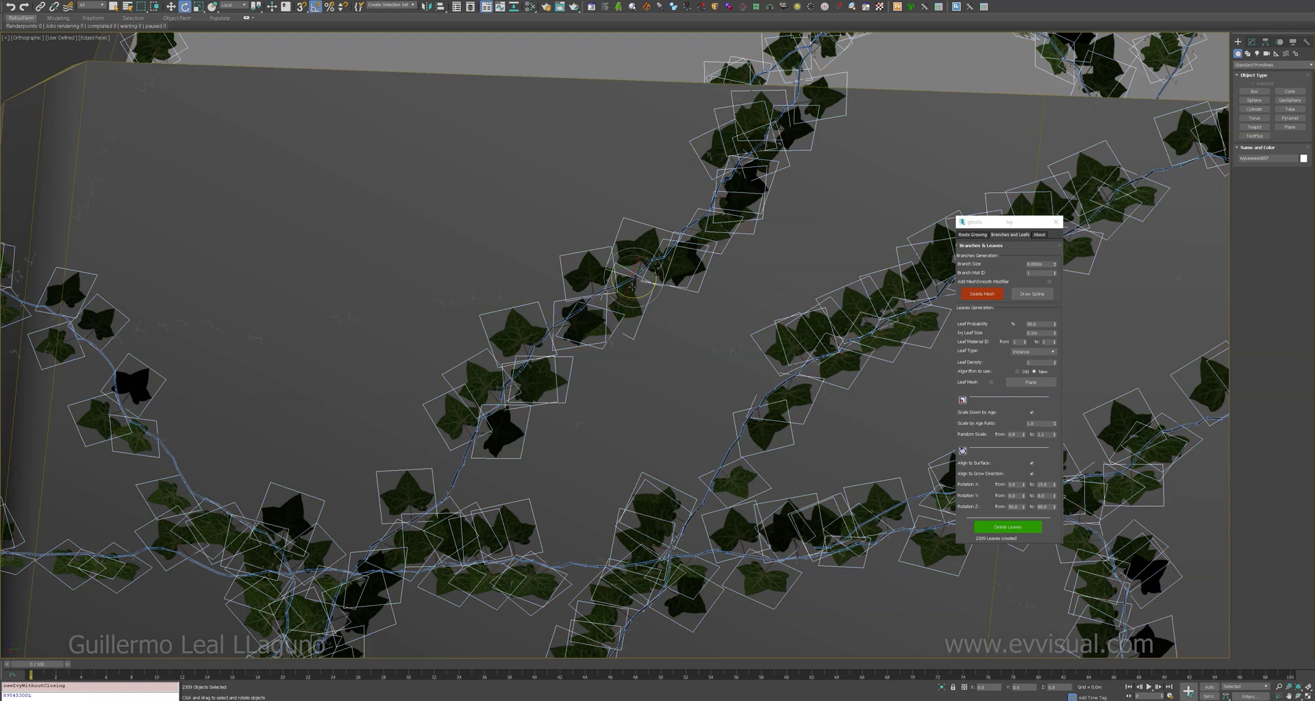
{"action": "right_click", "coordinate": [687, 294]}
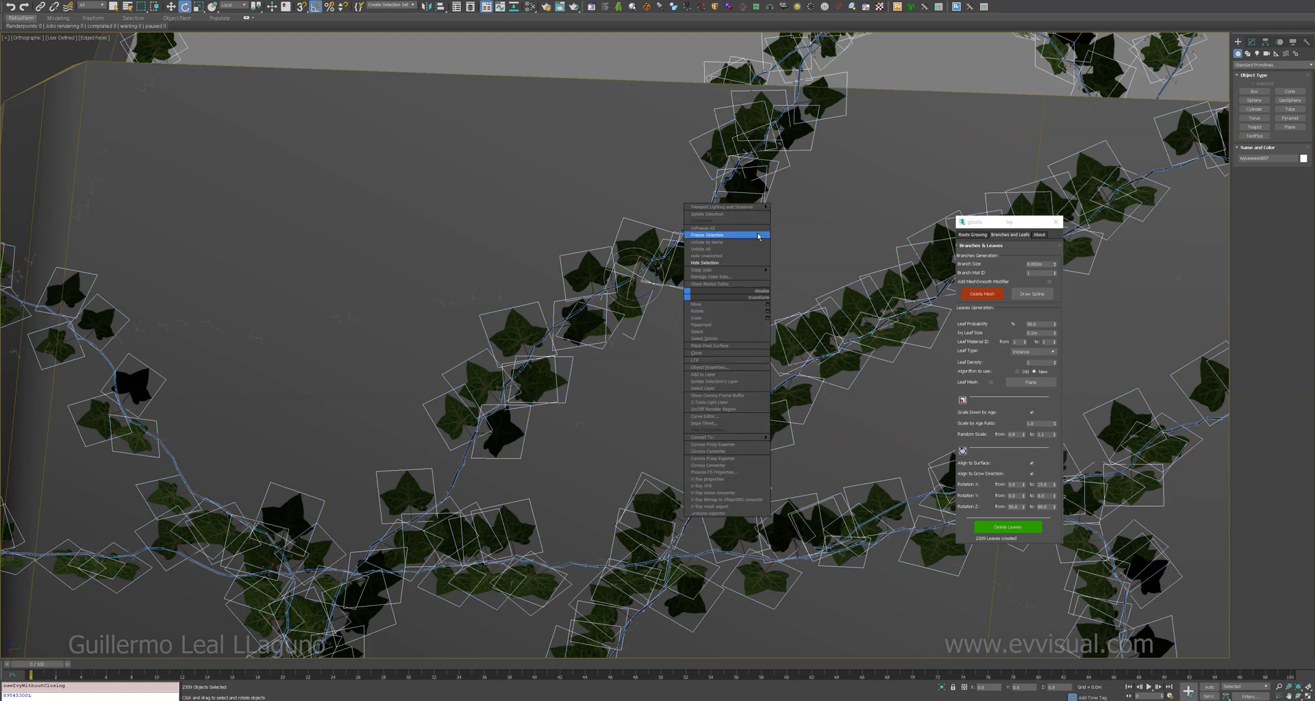
{"action": "left_click", "coordinate": [1053, 353]}
{"action": "left_click", "coordinate": [1053, 352]}
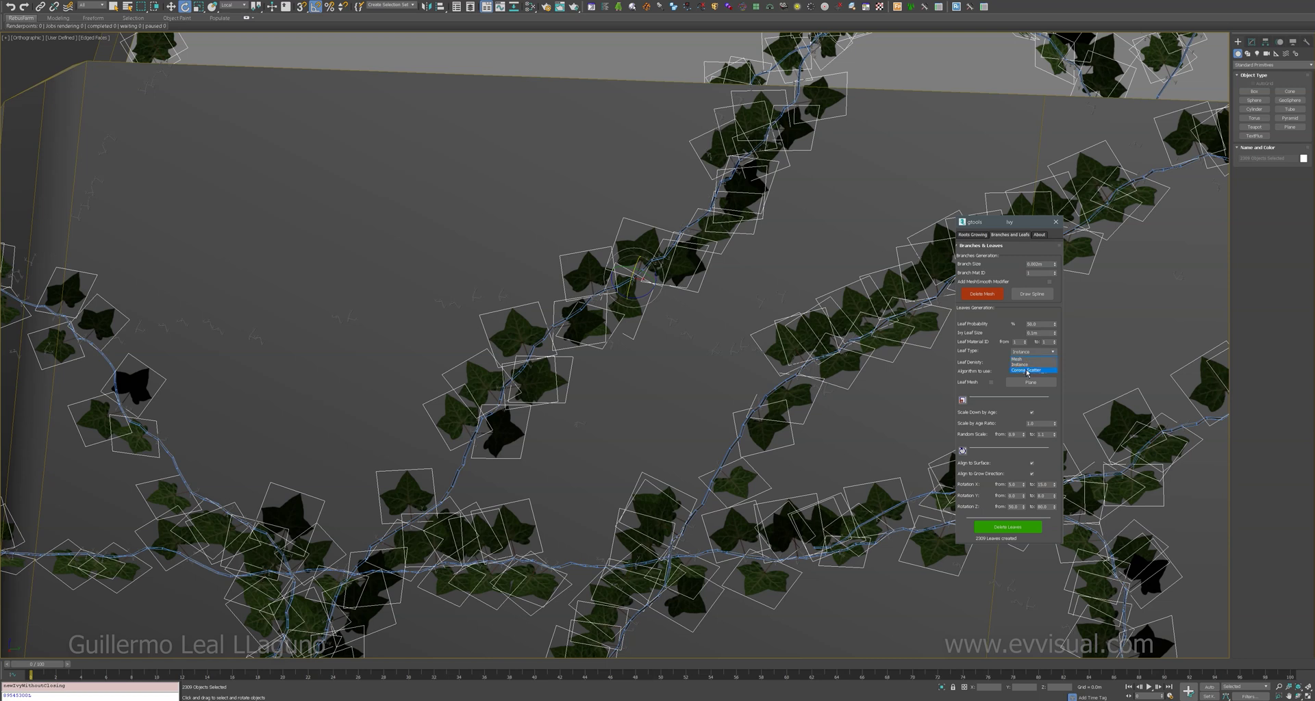
{"action": "left_click", "coordinate": [981, 347]}
{"action": "middle_click_drag", "start_coordinate": [637, 280], "coordinate": [675, 338], "text": "alt"}
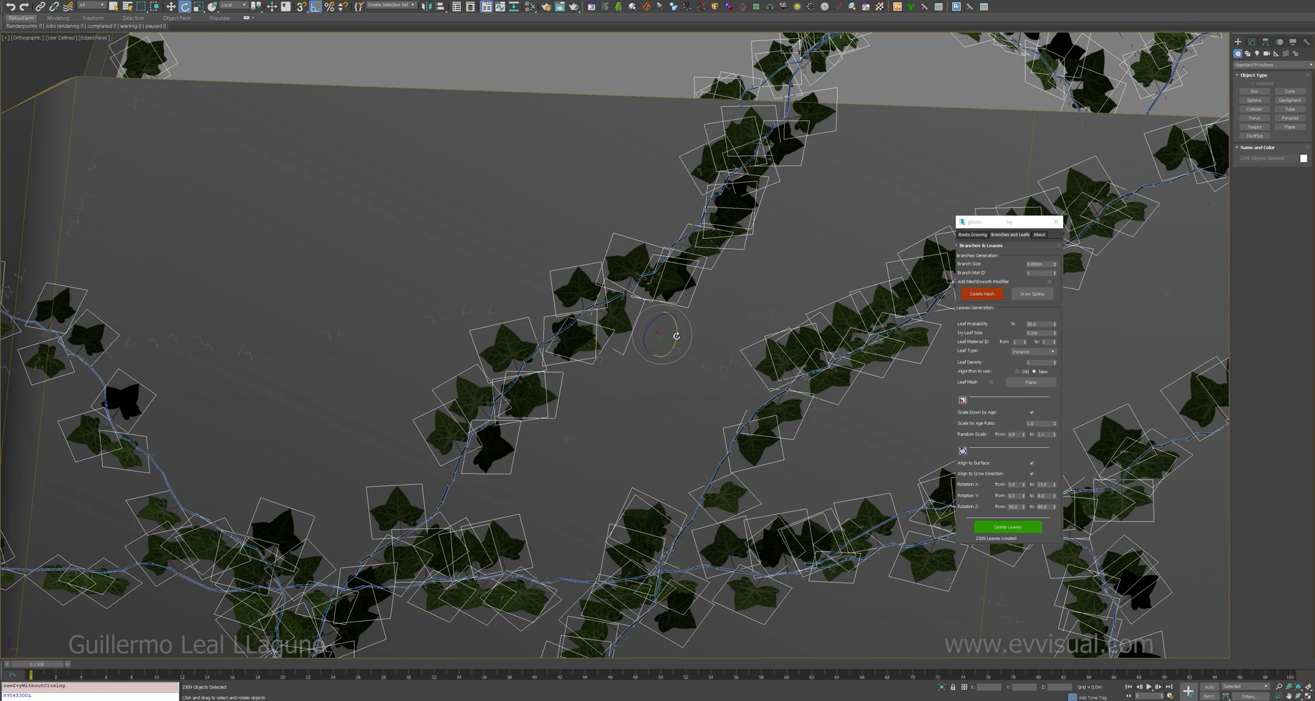